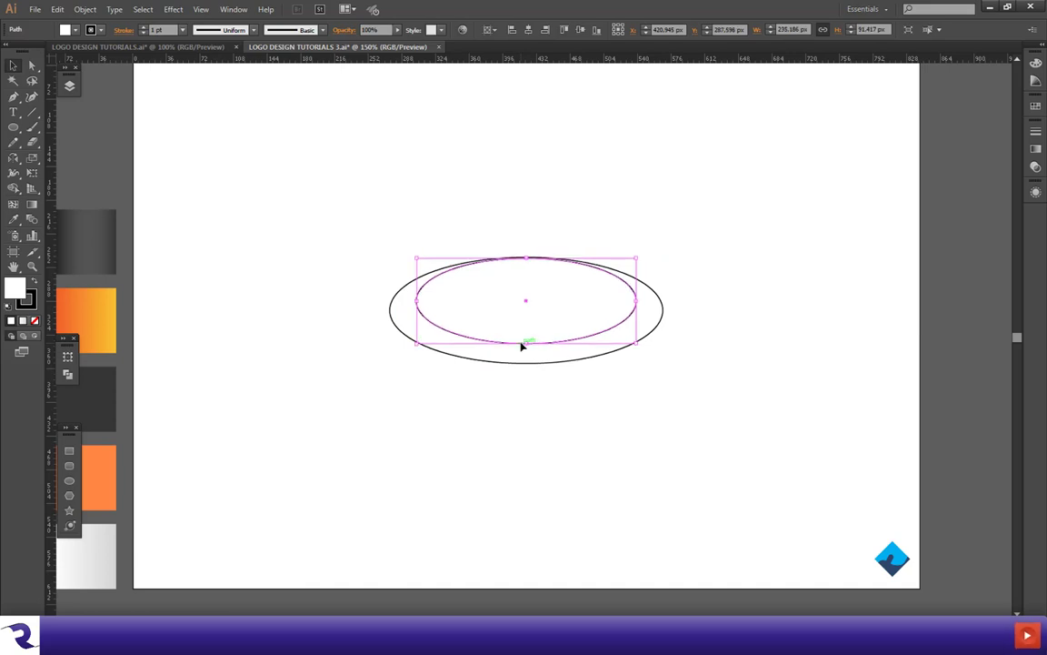
Step: Paste a copy of the inner ellipse in front and scale it down toward its bottom edge as a third nested ellipse
{"action": "left_click", "coordinate": [58, 9]}
{"action": "left_click", "coordinate": [82, 68]}
{"action": "left_click", "coordinate": [57, 9]}
{"action": "left_click", "coordinate": [84, 98]}
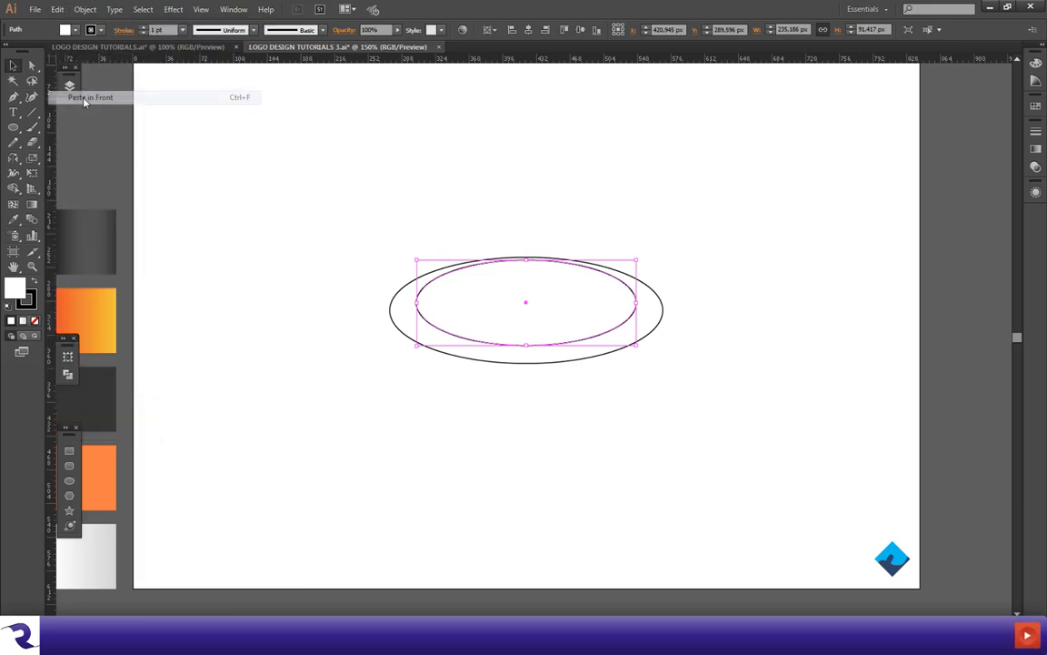
{"action": "left_click_drag", "start_coordinate": [527, 260], "coordinate": [527, 276]}
Step: Rotate all three nested ellipses about 135° counterclockwise and group them
{"action": "left_click_drag", "start_coordinate": [491, 216], "coordinate": [512, 390]}
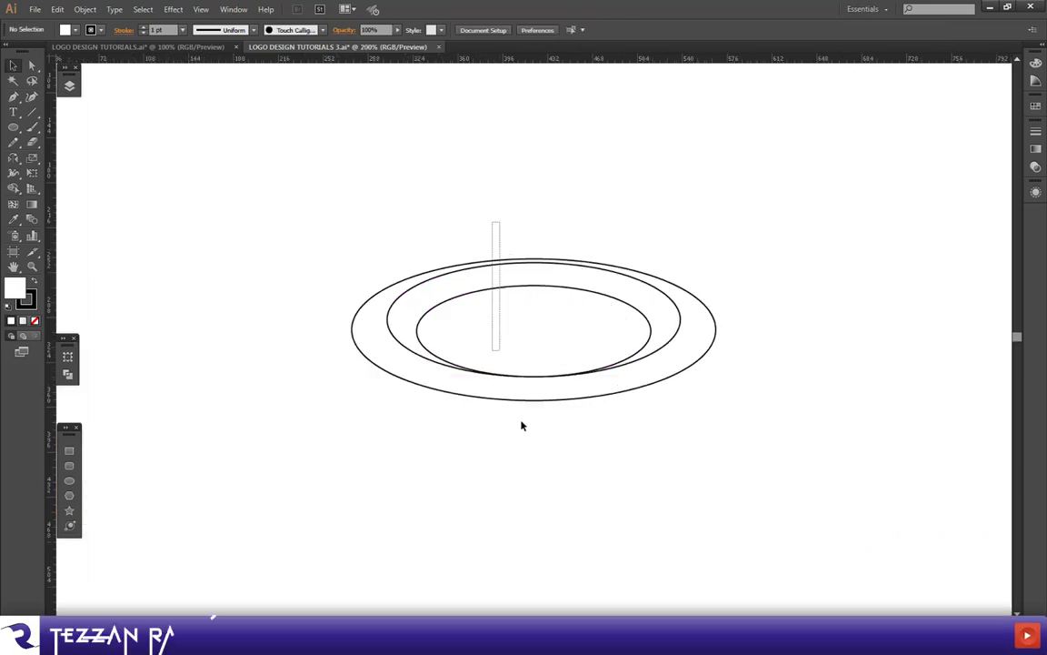
{"action": "left_click_drag", "start_coordinate": [521, 423], "coordinate": [523, 426]}
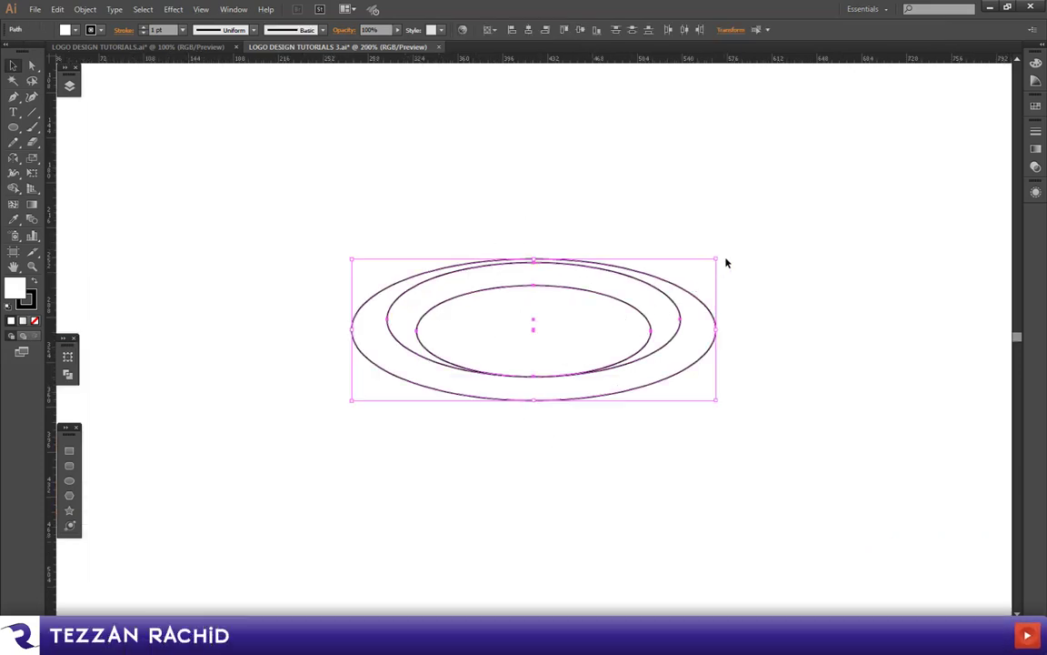
{"action": "left_click_drag", "start_coordinate": [722, 252], "coordinate": [402, 220]}
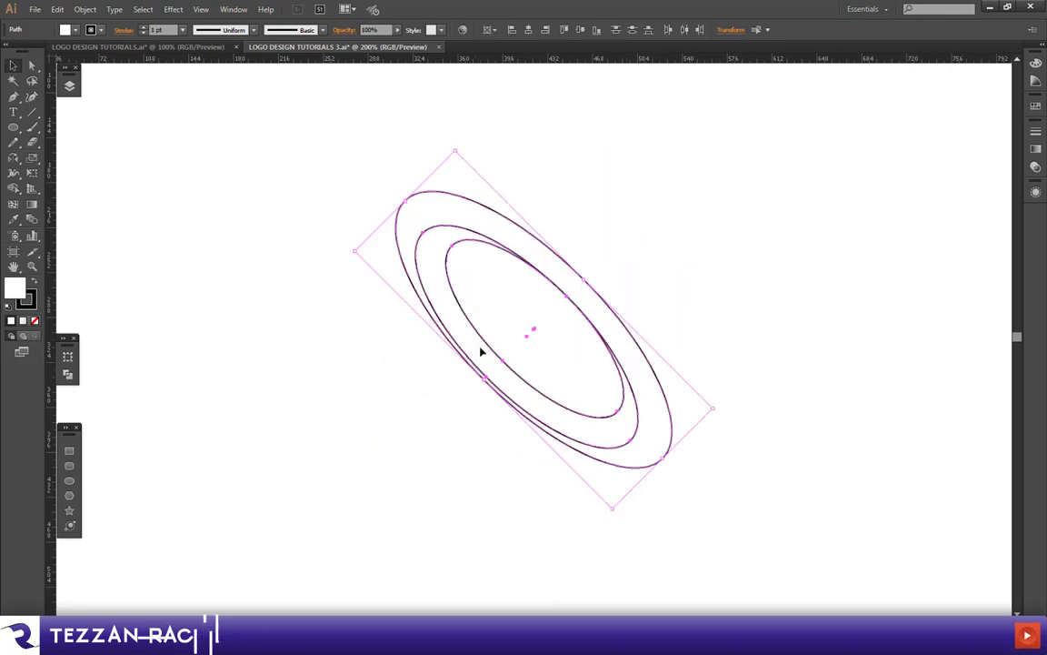
{"action": "right_click", "coordinate": [404, 202]}
{"action": "left_click", "coordinate": [431, 261]}
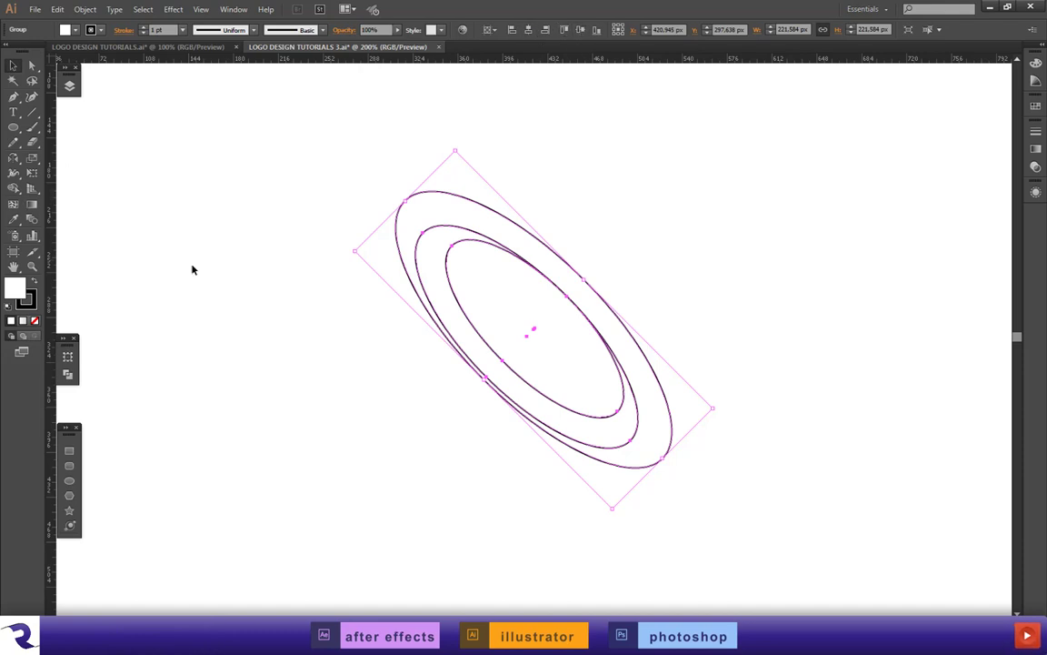
Step: Reflect a copy of the ellipse group across a vertical axis through its center
{"action": "left_click", "coordinate": [14, 159]}
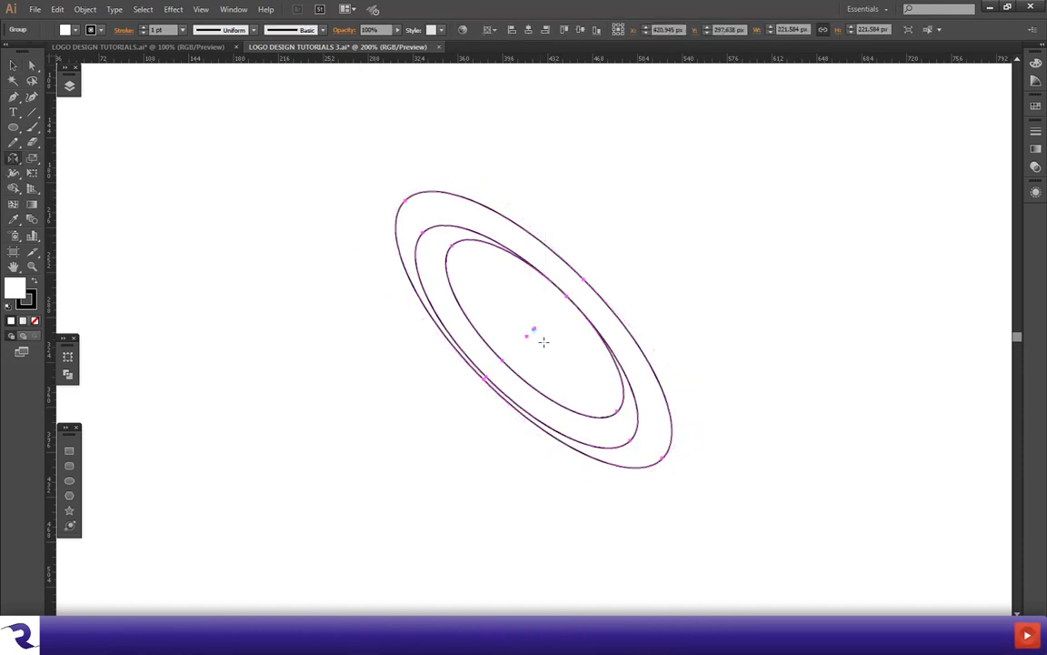
{"action": "left_click", "coordinate": [534, 329], "text": "alt"}
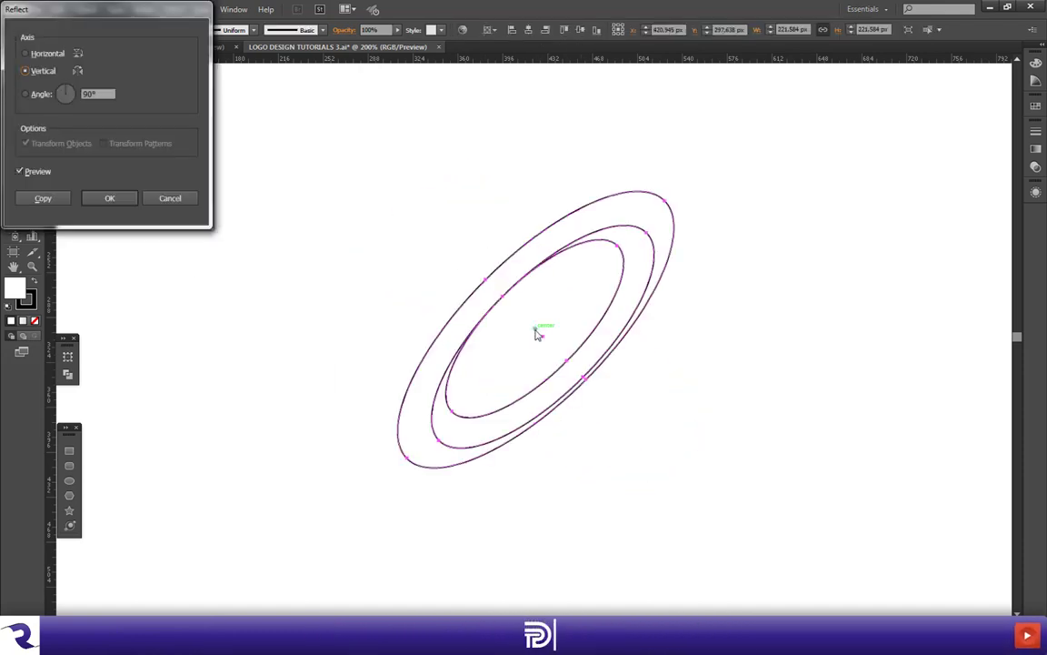
{"action": "left_click", "coordinate": [37, 196]}
{"action": "left_click", "coordinate": [12, 65]}
{"action": "left_click", "coordinate": [345, 243]}
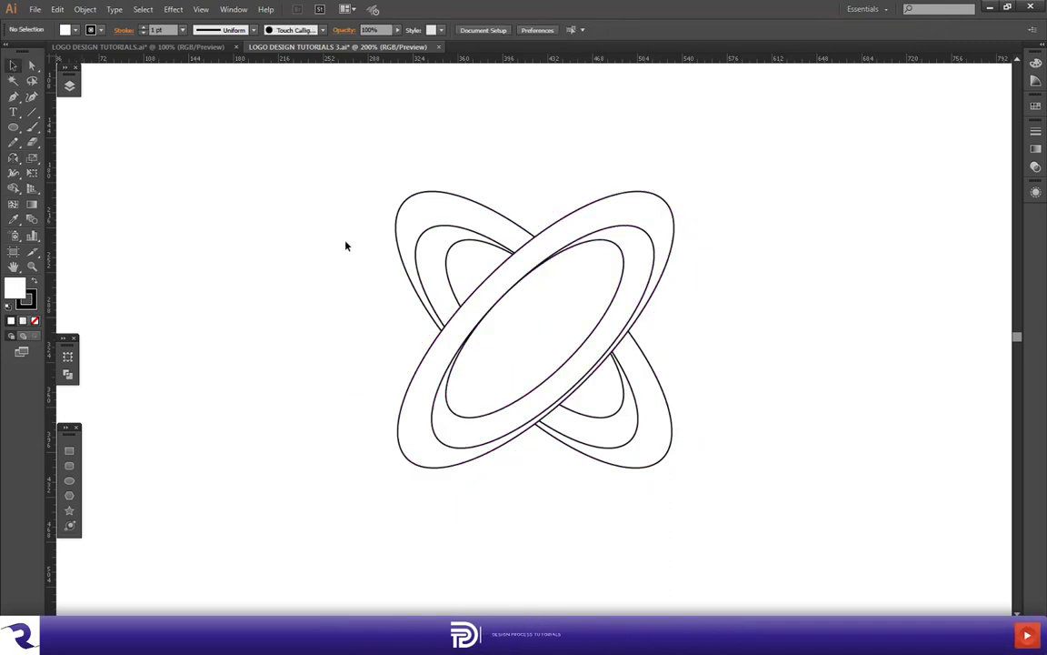
Step: Remove the fill from both ellipse groups, leaving only their black outlines
{"action": "left_click_drag", "start_coordinate": [276, 156], "coordinate": [655, 483]}
{"action": "key", "text": "slash"}
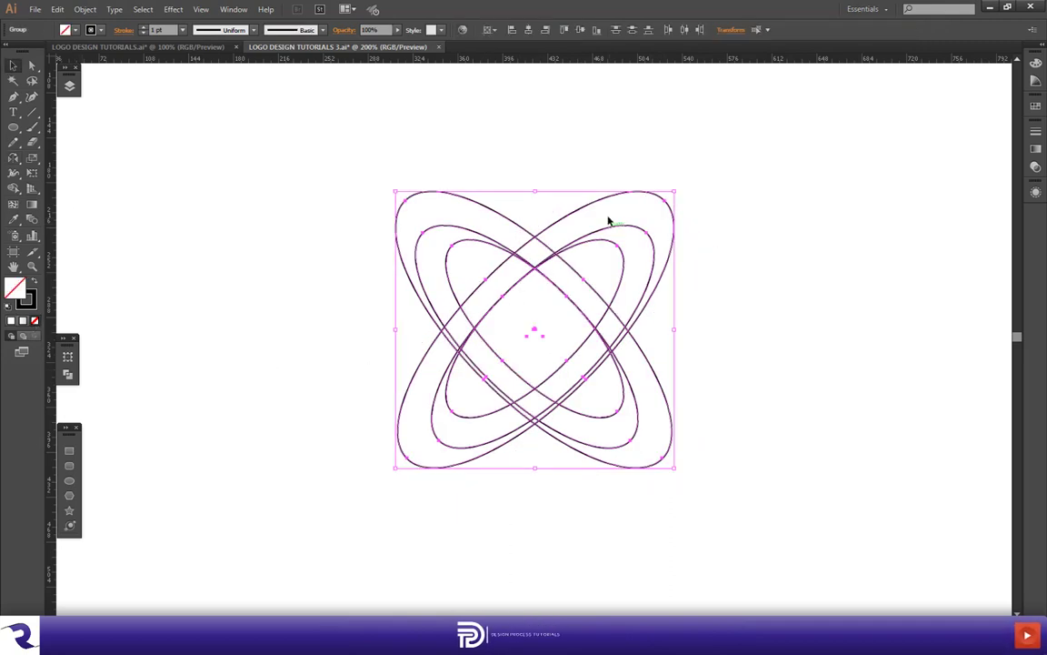
{"action": "scroll", "coordinate": [608, 220], "scroll_direction": "up", "scroll_amount": 2, "text": "alt"}
{"action": "scroll", "coordinate": [426, 327], "scroll_direction": "up", "scroll_amount": 1}
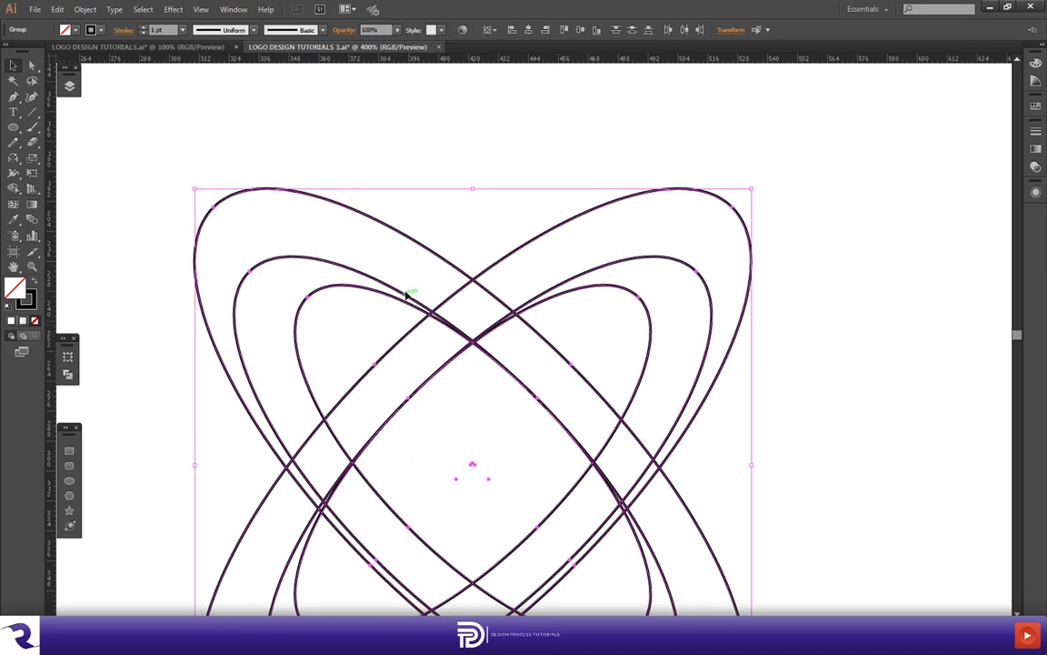
{"action": "scroll", "coordinate": [406, 294], "scroll_direction": "down", "scroll_amount": 1}
{"action": "left_click", "coordinate": [370, 298]}
Step: Draw a closed curved band with the Pen tool, joining the upper-left loop's outer band to the crossing diagonal band
{"action": "scroll", "coordinate": [370, 298], "scroll_direction": "down", "scroll_amount": 3}
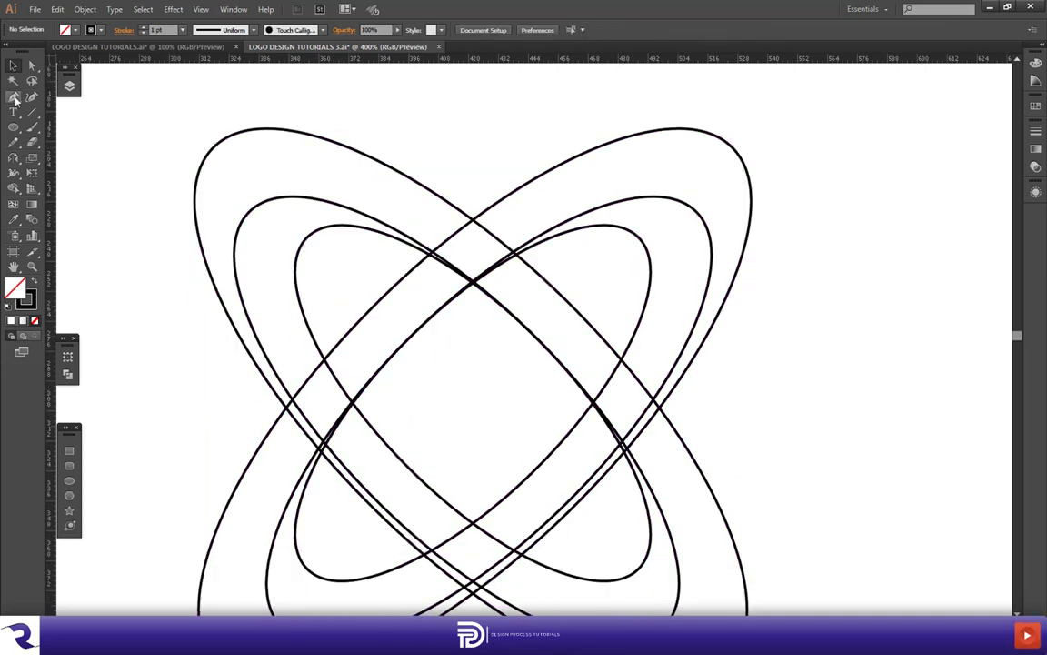
{"action": "key", "text": "p"}
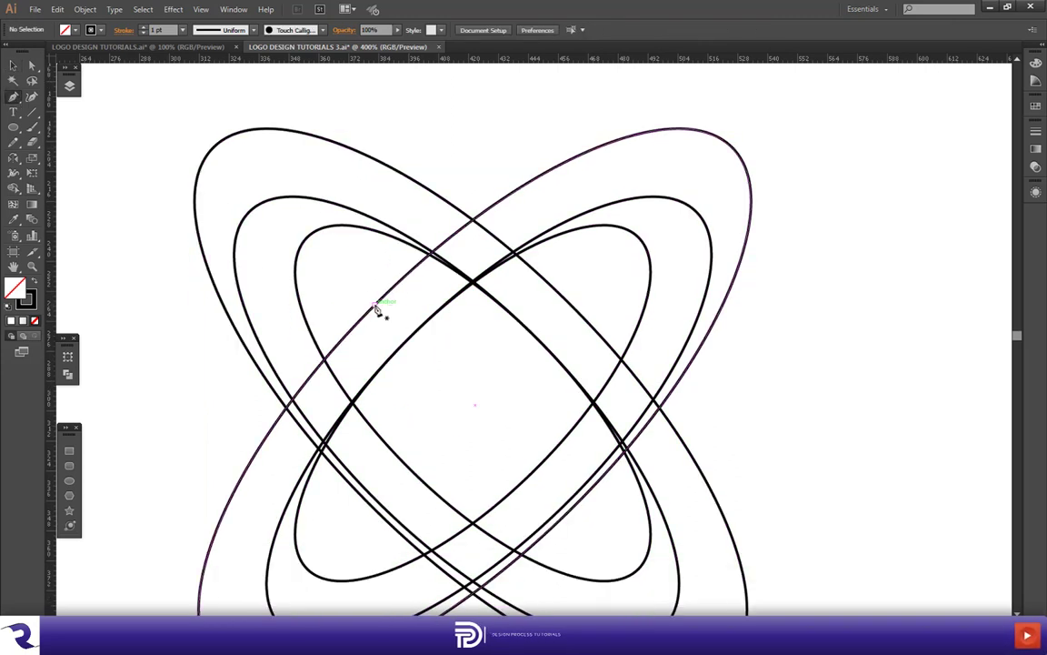
{"action": "left_click", "coordinate": [375, 306]}
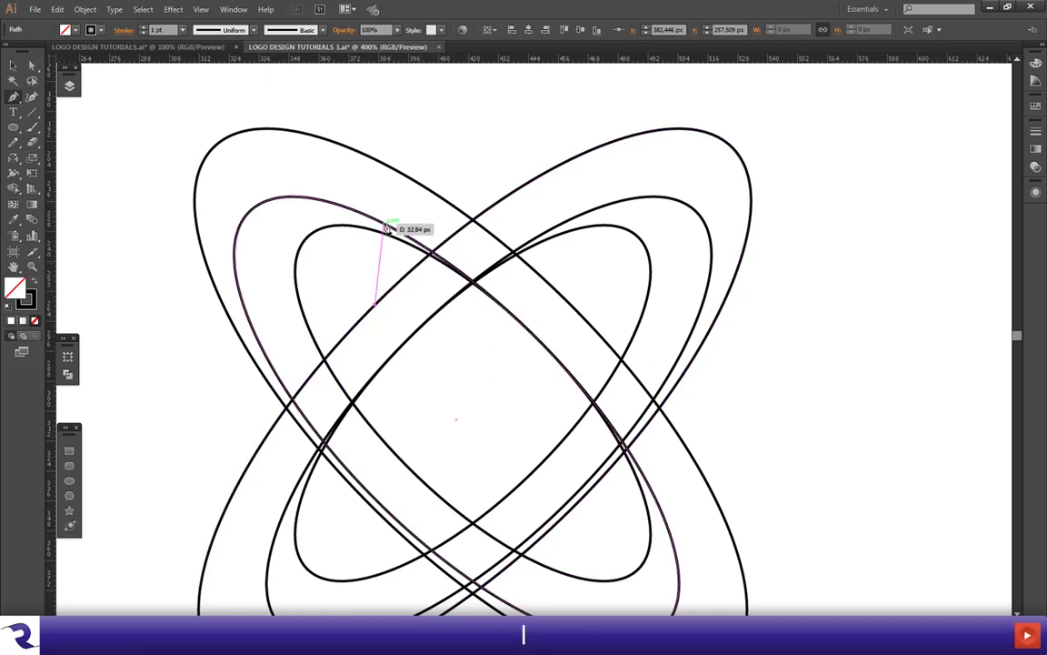
{"action": "left_click_drag", "start_coordinate": [386, 228], "coordinate": [321, 192]}
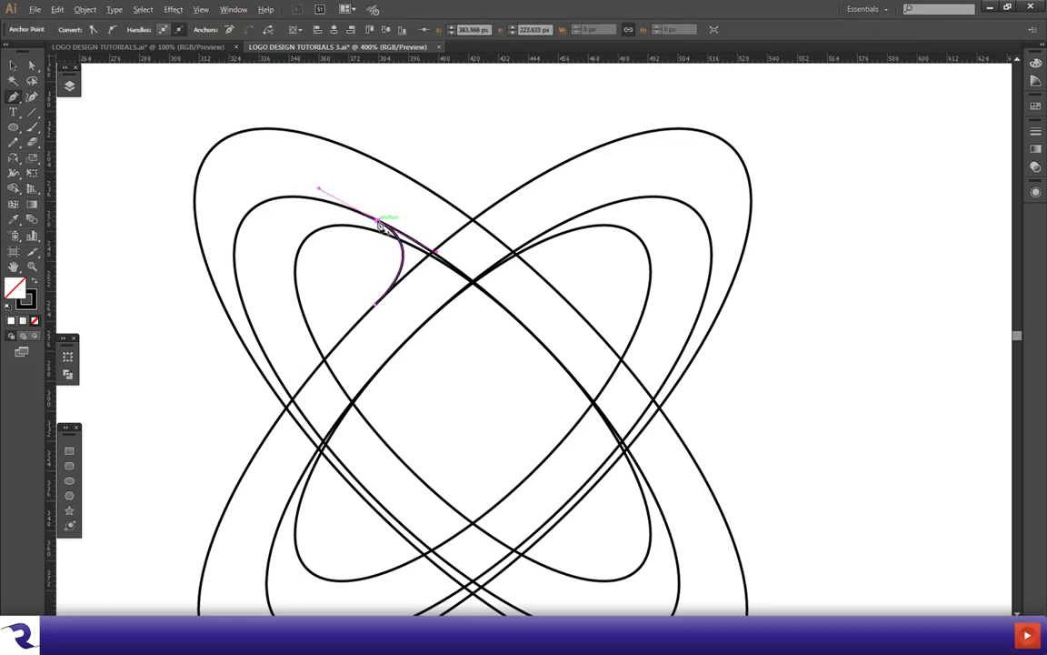
{"action": "left_click_drag", "start_coordinate": [405, 178], "coordinate": [304, 438]}
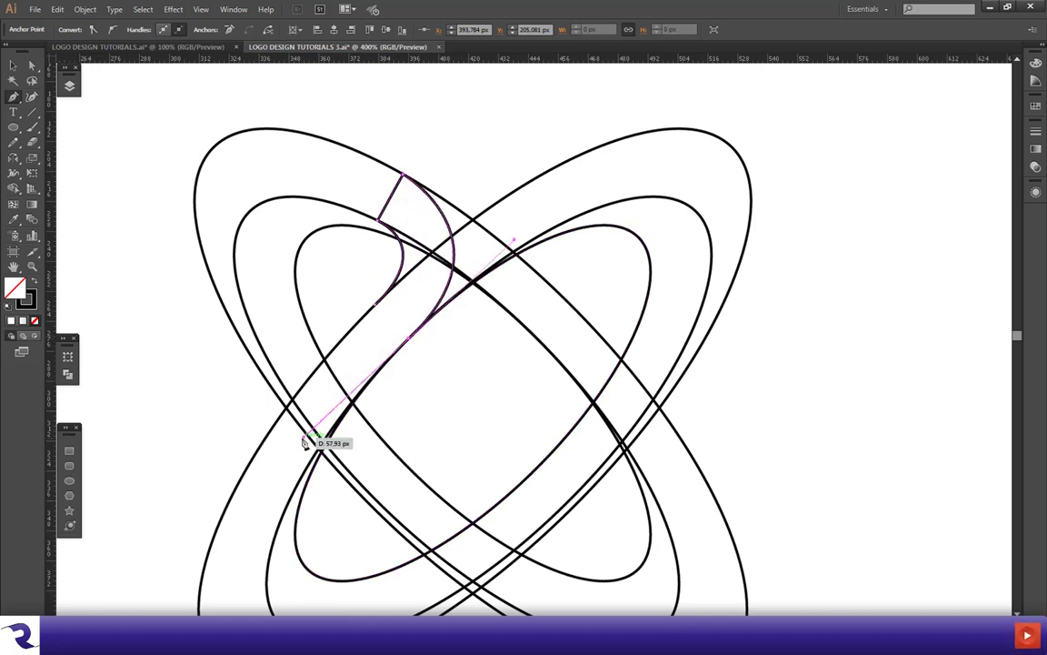
{"action": "left_click", "coordinate": [410, 342]}
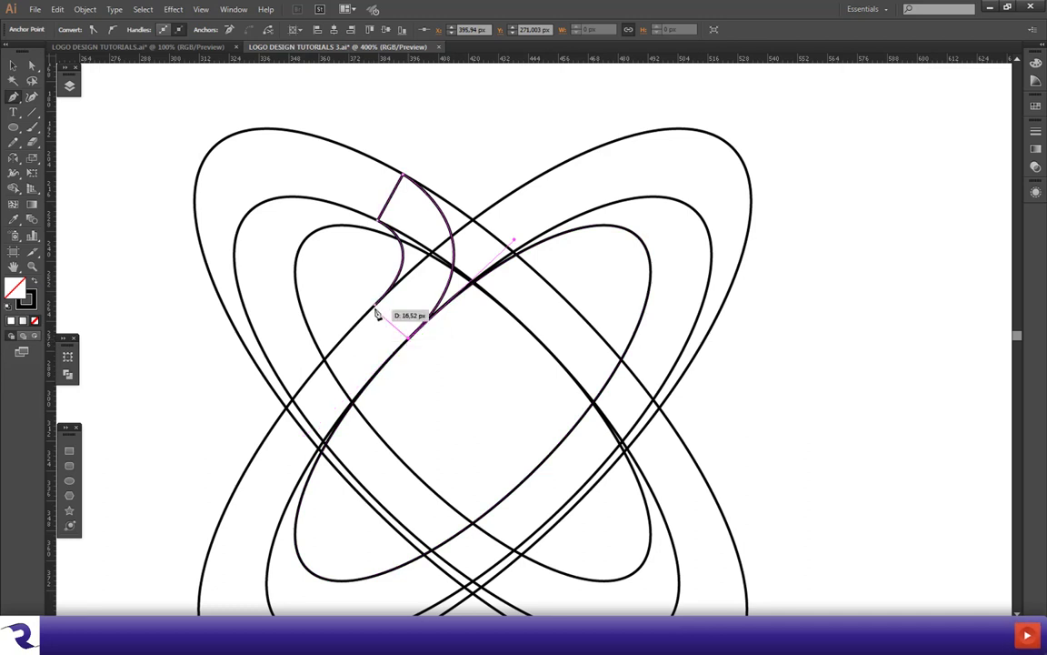
{"action": "left_click", "coordinate": [375, 304]}
{"action": "left_click", "coordinate": [15, 67]}
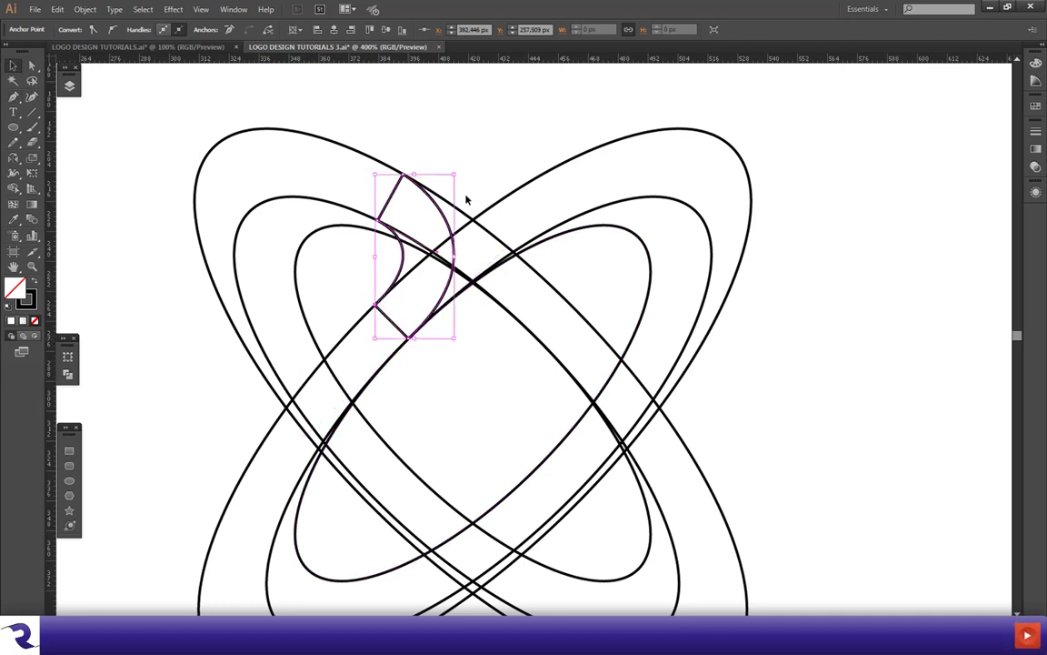
{"action": "left_click", "coordinate": [491, 164]}
Step: Swap fill and stroke on all the shapes so they are solid black without an outline
{"action": "key", "text": "ctrl+minus"}
{"action": "left_click_drag", "start_coordinate": [317, 148], "coordinate": [664, 555]}
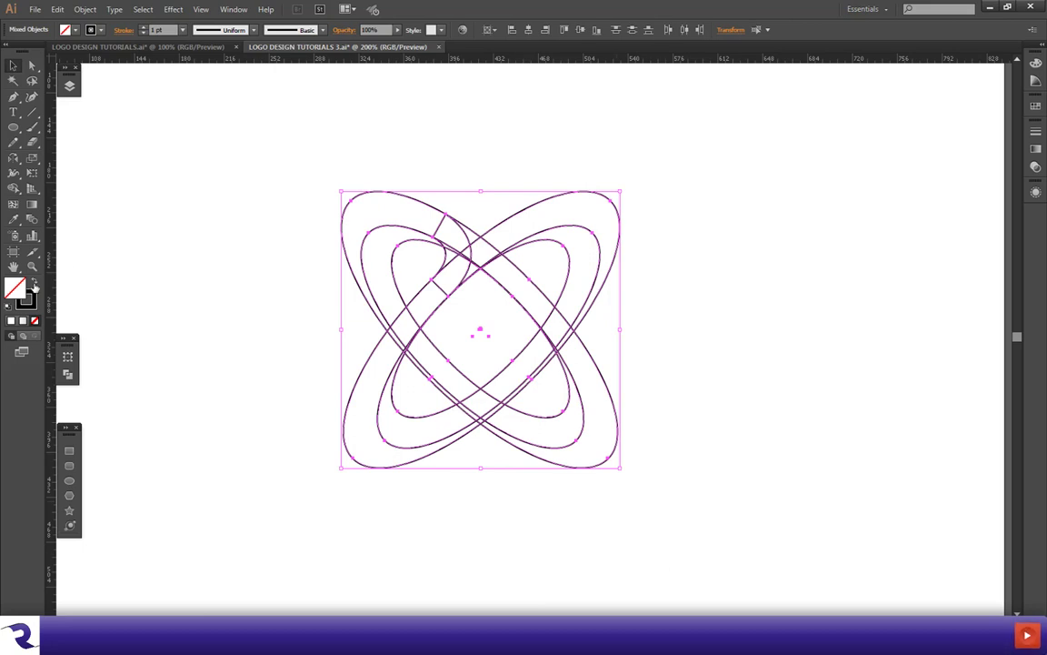
{"action": "left_click", "coordinate": [33, 285]}
Step: Use Shape Builder to cut out the upper-left loop's hole, the central area and the excess outside the drawn curve
{"action": "left_click", "coordinate": [14, 187]}
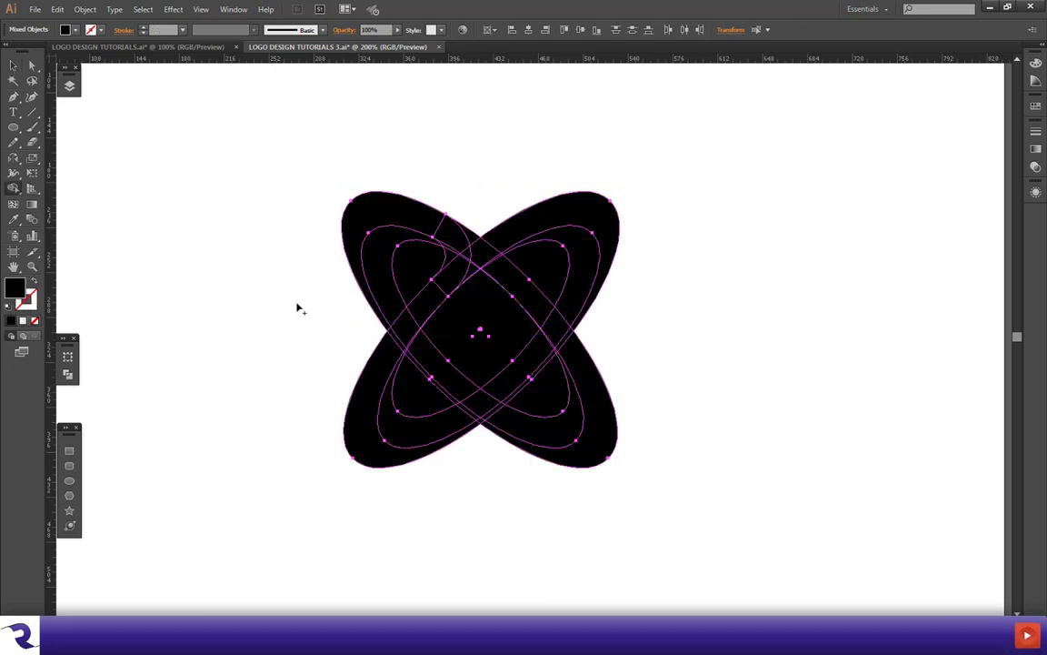
{"action": "left_click", "coordinate": [415, 271], "text": "alt"}
{"action": "scroll", "coordinate": [500, 282], "scroll_direction": "up", "scroll_amount": 2}
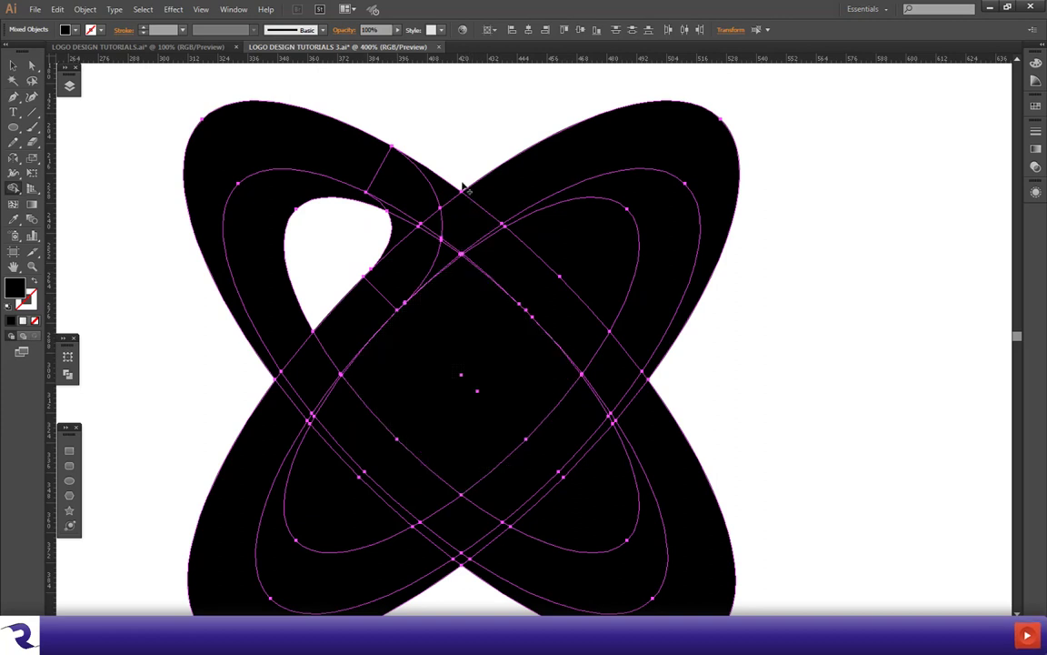
{"action": "left_click_drag", "start_coordinate": [461, 173], "coordinate": [464, 318], "text": "alt"}
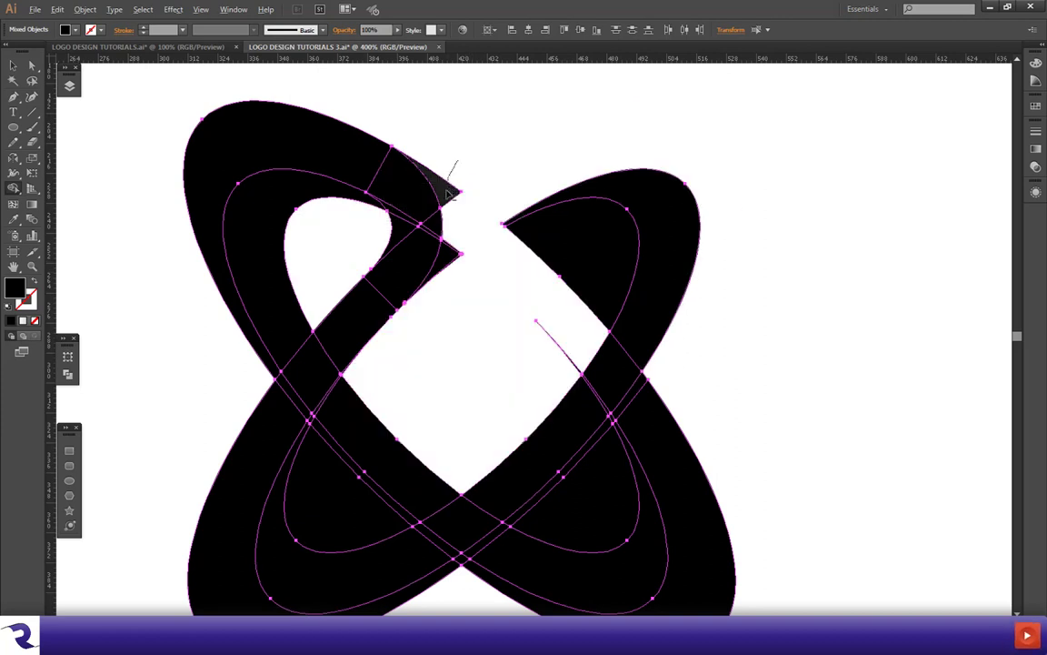
{"action": "left_click_drag", "start_coordinate": [449, 193], "coordinate": [449, 283]}
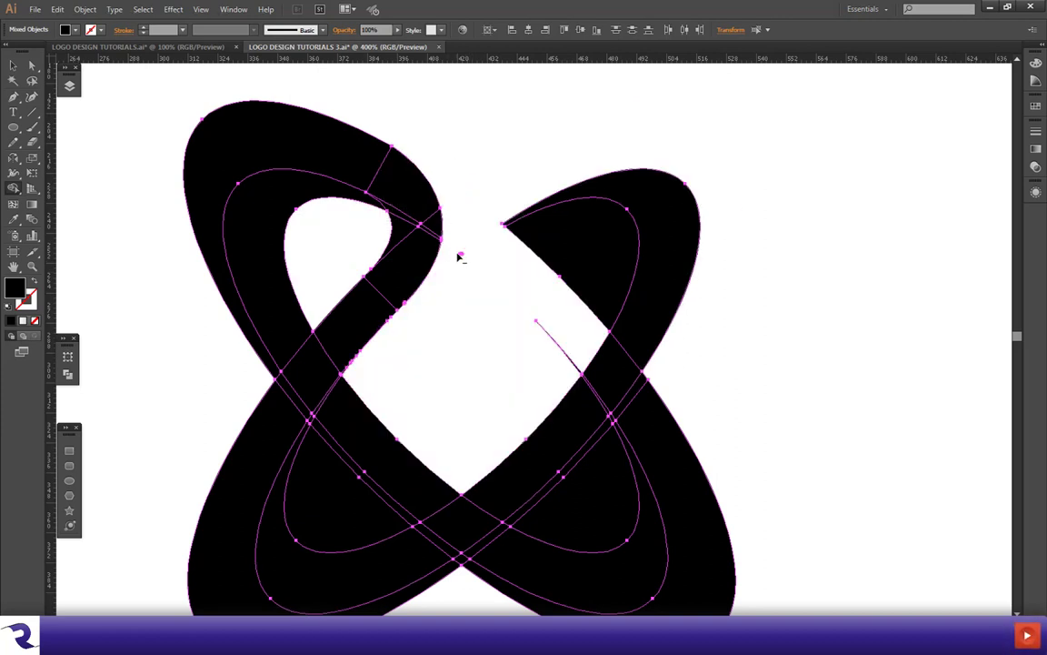
Step: Delete the remaining right-hand lobes and the lower-left loop's inner area with Shape Builder, leaving a figure-eight shape
{"action": "scroll", "coordinate": [465, 304], "scroll_direction": "down", "scroll_amount": 1}
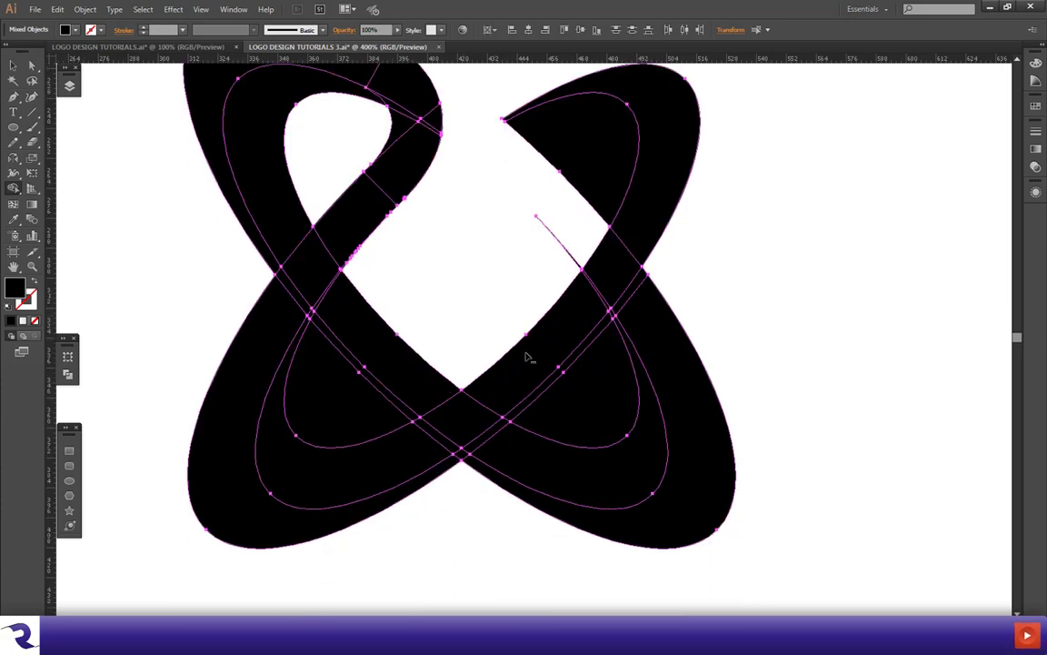
{"action": "mouse_move", "coordinate": [528, 356]}
{"action": "left_mouse_down"}
{"action": "mouse_move", "coordinate": [708, 498]}
{"action": "mouse_move", "coordinate": [661, 366]}
{"action": "mouse_move", "coordinate": [706, 177]}
{"action": "mouse_move", "coordinate": [570, 357]}
{"action": "left_mouse_up"}
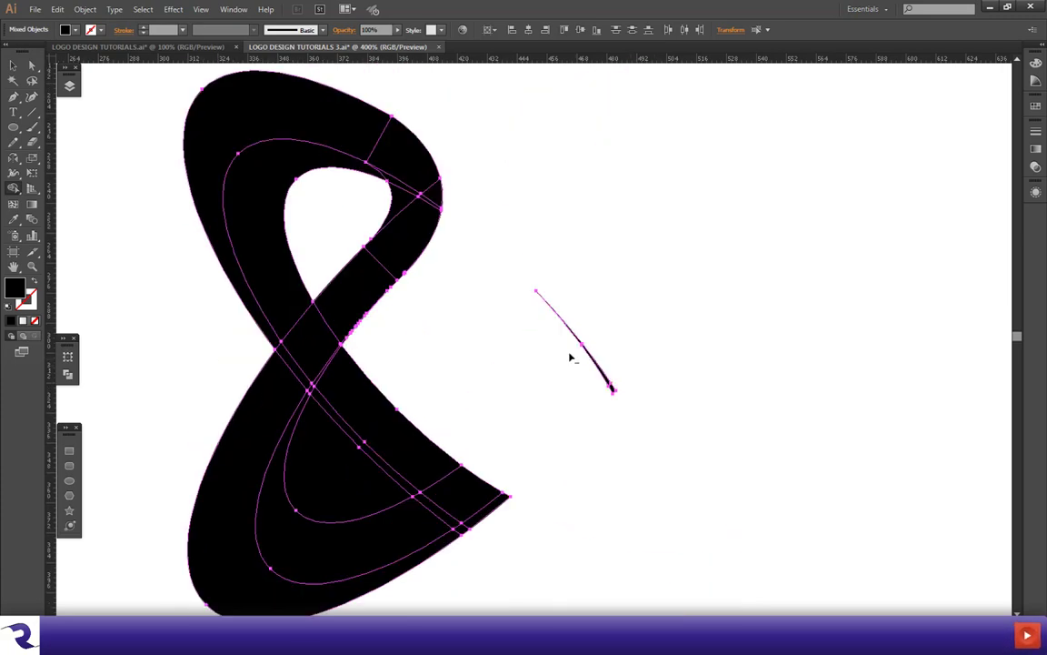
{"action": "scroll", "coordinate": [577, 379], "scroll_direction": "down", "scroll_amount": 2}
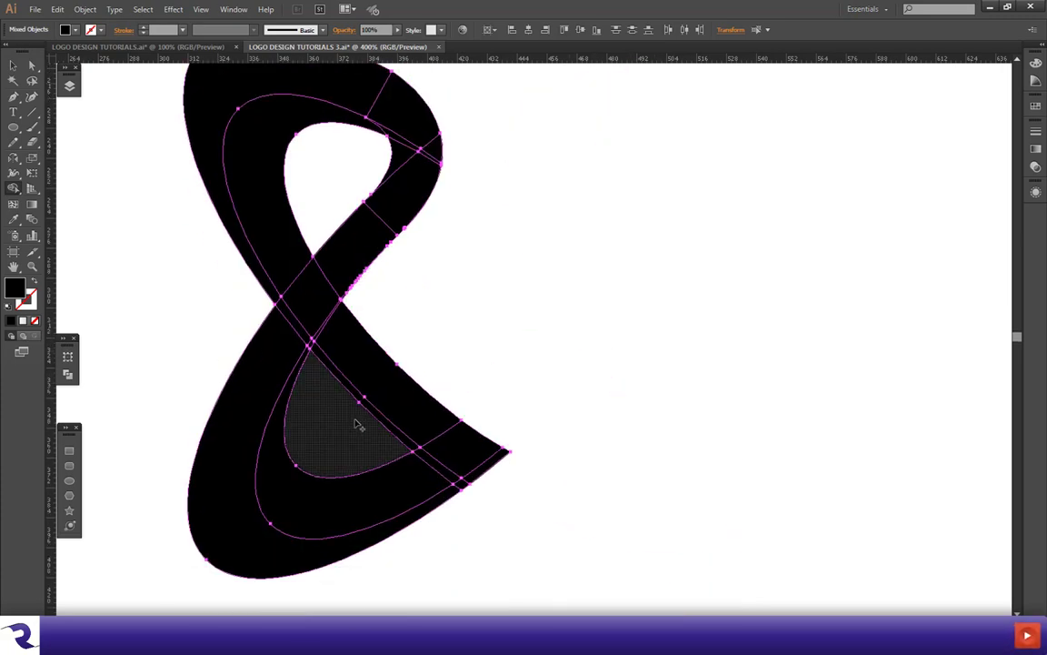
{"action": "left_click", "coordinate": [347, 427], "text": "alt"}
Step: Merge the outer band, the crossing diagonal and the thin lower strip in the lime green swatch with Shape Builder
{"action": "scroll", "coordinate": [513, 436], "scroll_direction": "down", "scroll_amount": 2}
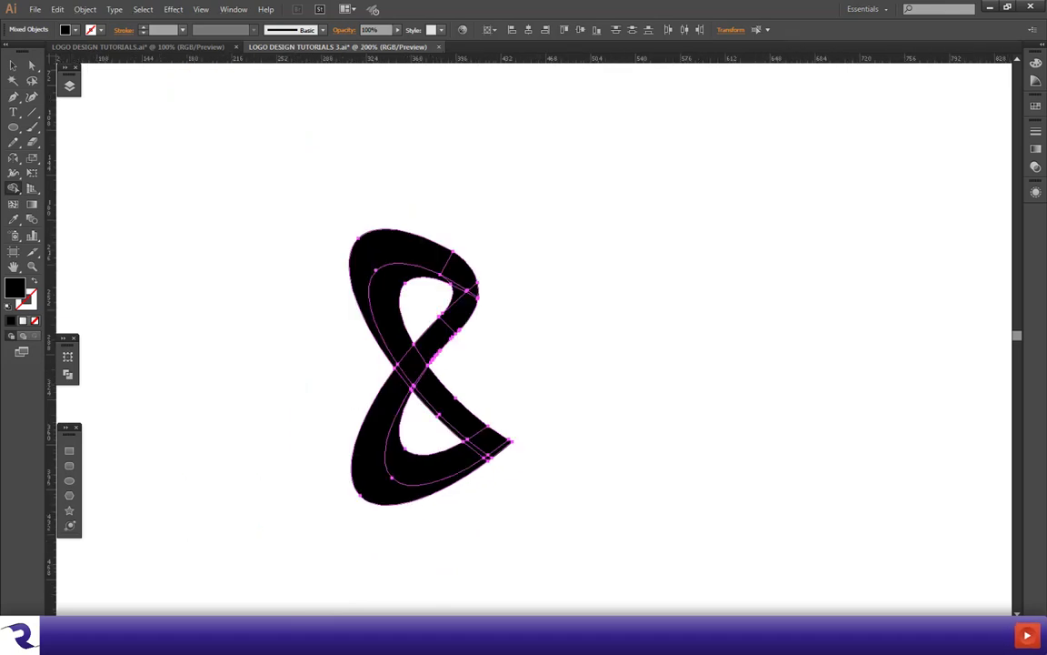
{"action": "left_click", "coordinate": [1035, 107]}
{"action": "left_click", "coordinate": [991, 138]}
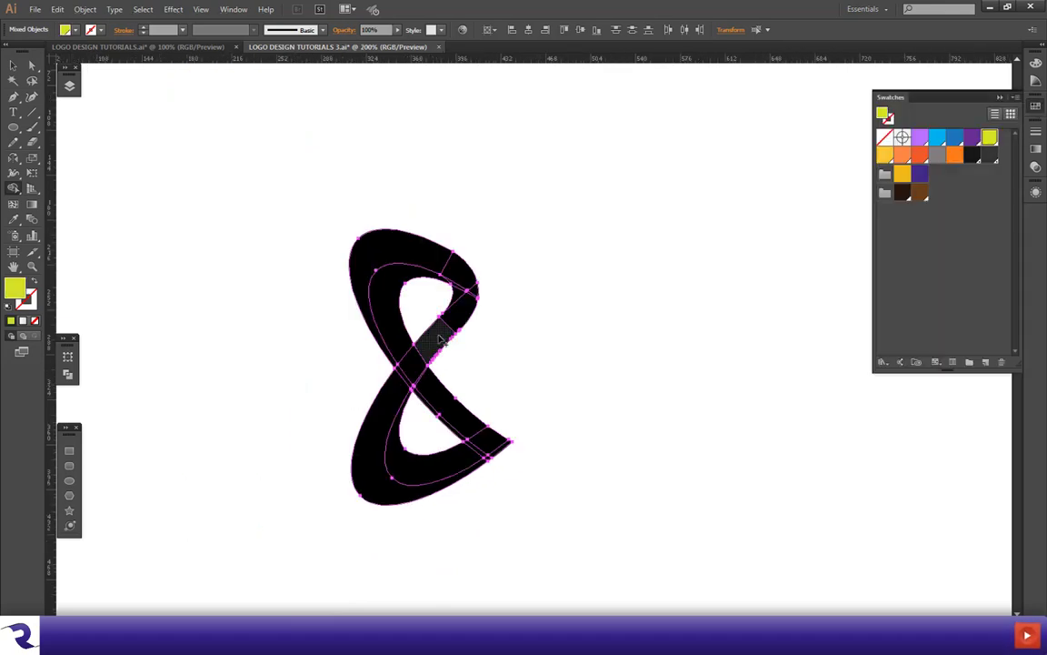
{"action": "left_click", "coordinate": [386, 247]}
{"action": "mouse_move", "coordinate": [445, 264]}
{"action": "left_mouse_down"}
{"action": "mouse_move", "coordinate": [463, 291]}
{"action": "mouse_move", "coordinate": [452, 318]}
{"action": "left_mouse_up"}
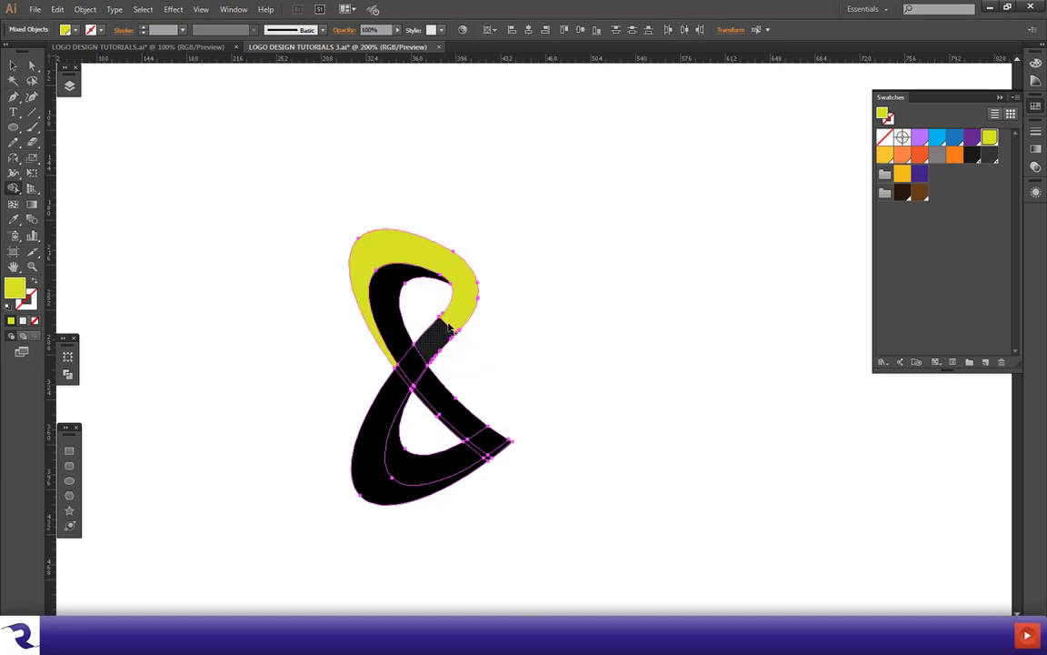
{"action": "left_click", "coordinate": [386, 412]}
{"action": "scroll", "coordinate": [475, 468], "scroll_direction": "up", "scroll_amount": 1}
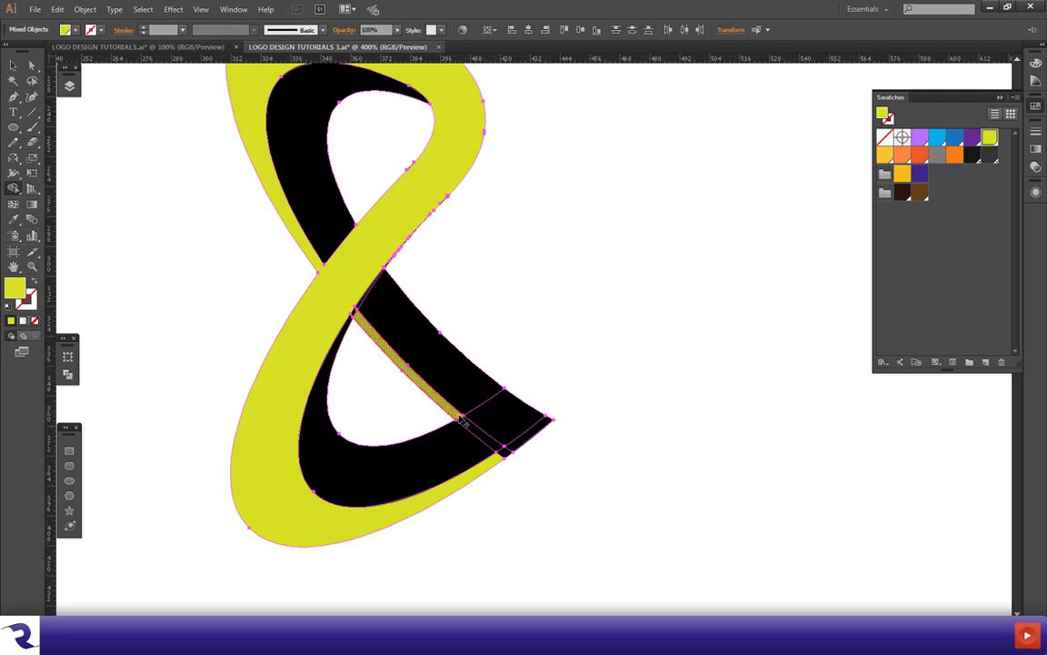
{"action": "left_click", "coordinate": [462, 420]}
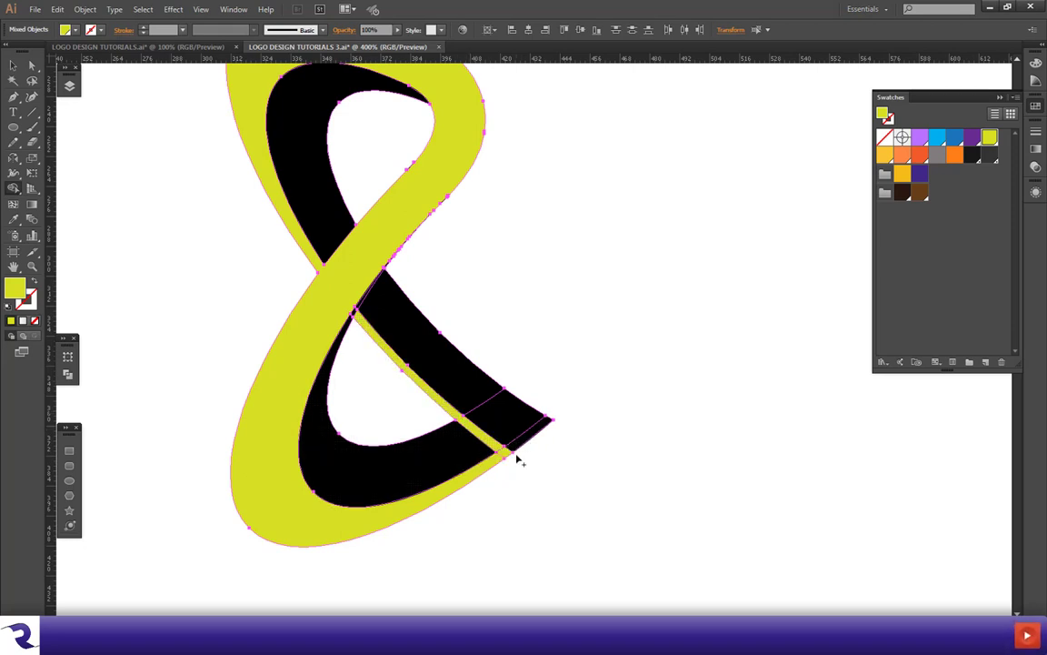
Step: Color the upper inner band, the lower diagonal band and the lower inner band with the light orange swatch
{"action": "scroll", "coordinate": [513, 453], "scroll_direction": "down", "scroll_amount": 1}
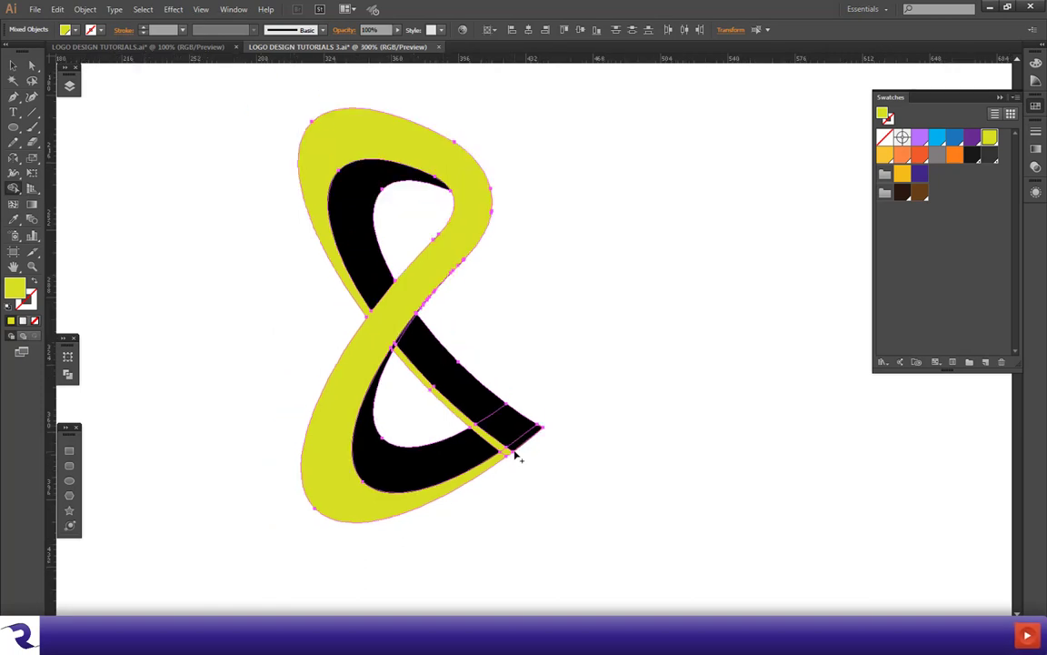
{"action": "left_click", "coordinate": [902, 154]}
{"action": "left_click", "coordinate": [378, 258]}
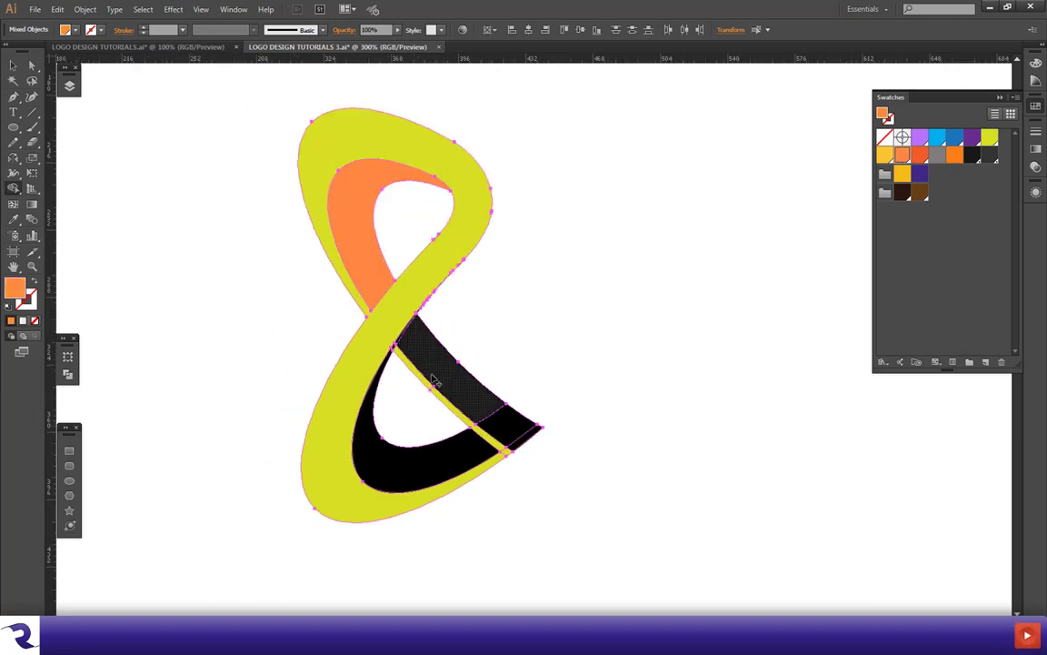
{"action": "left_click", "coordinate": [464, 391]}
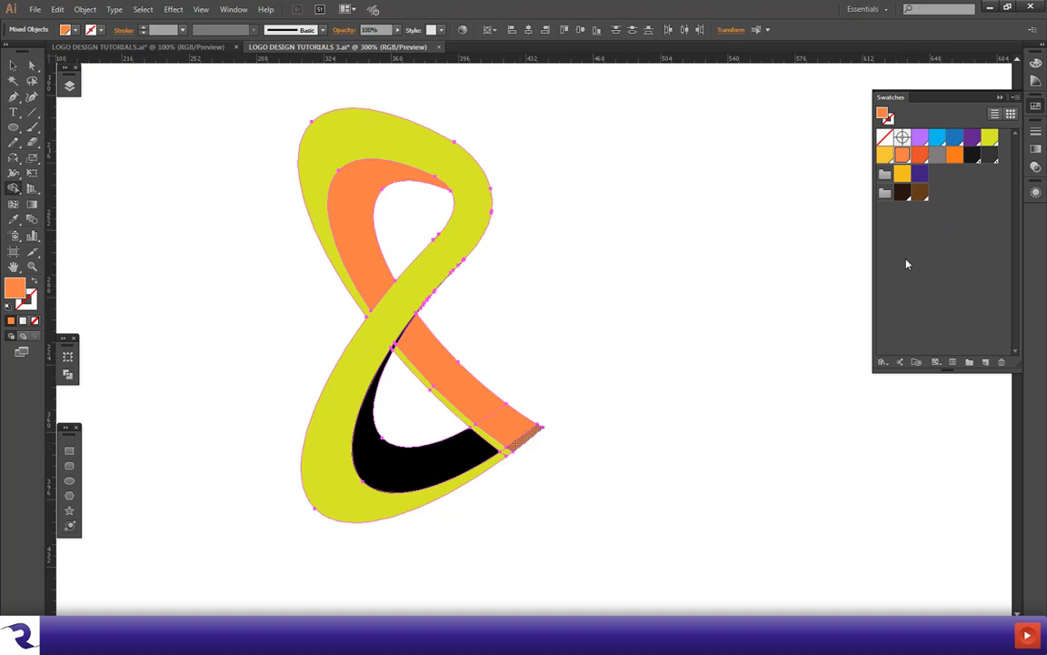
{"action": "left_click", "coordinate": [435, 473]}
Step: Fill the thin black sliver beside the green crossing with the same light orange
{"action": "scroll", "coordinate": [410, 335], "scroll_direction": "up", "scroll_amount": 4}
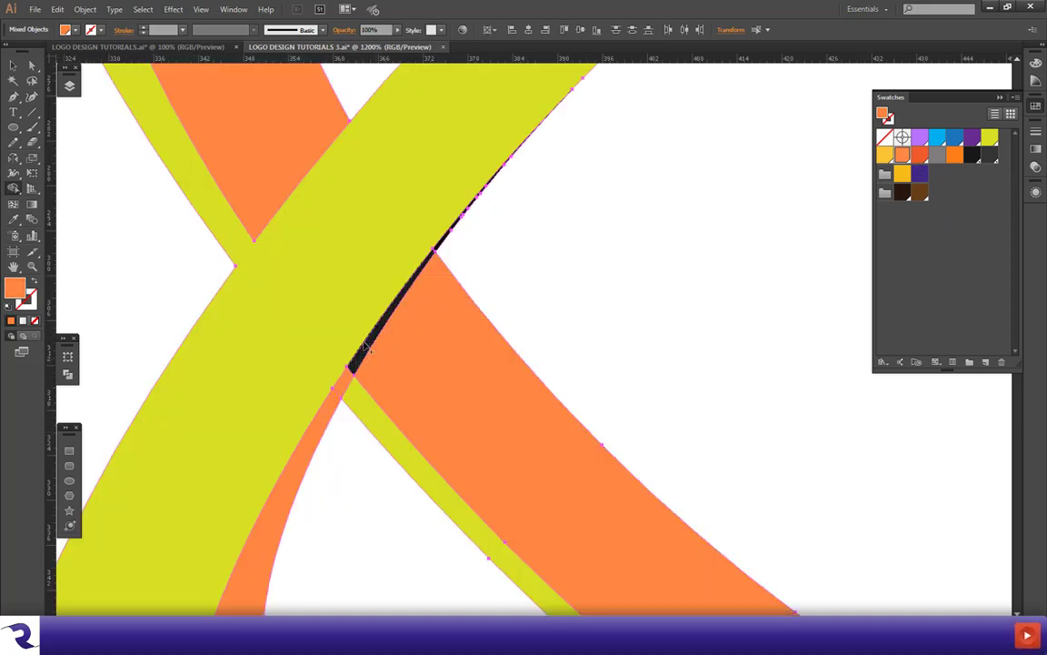
{"action": "scroll", "coordinate": [410, 218], "scroll_direction": "up", "scroll_amount": 3}
{"action": "left_click", "coordinate": [417, 250]}
{"action": "scroll", "coordinate": [461, 285], "scroll_direction": "down", "scroll_amount": 3}
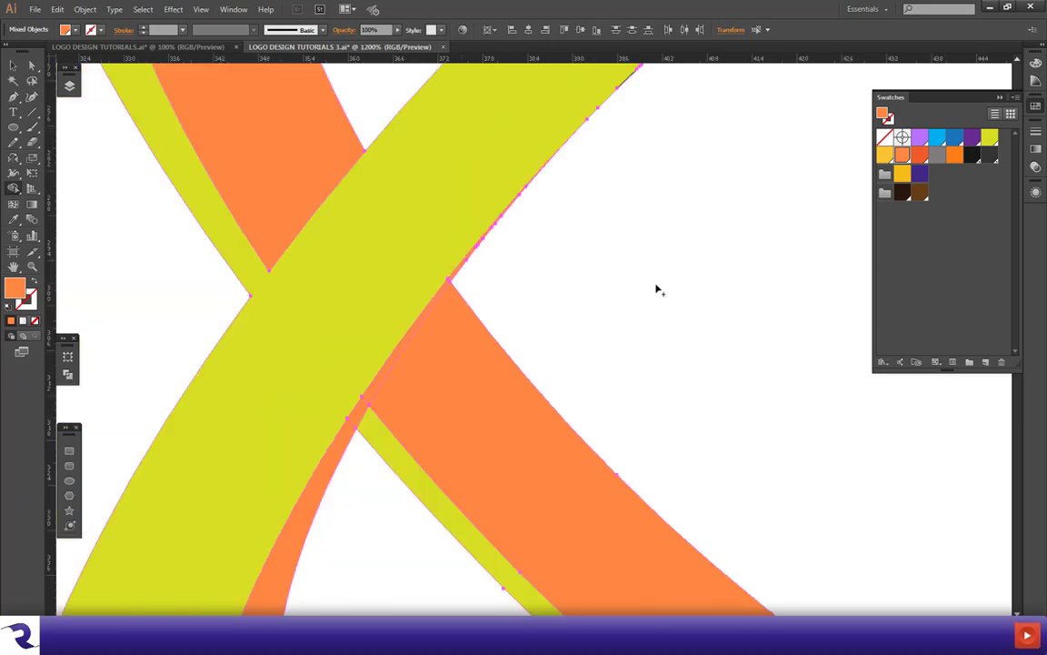
Step: Try to merge the black sliver on the upper loop's inner edge into the lime green band with Shape Builder
{"action": "left_click", "coordinate": [920, 156]}
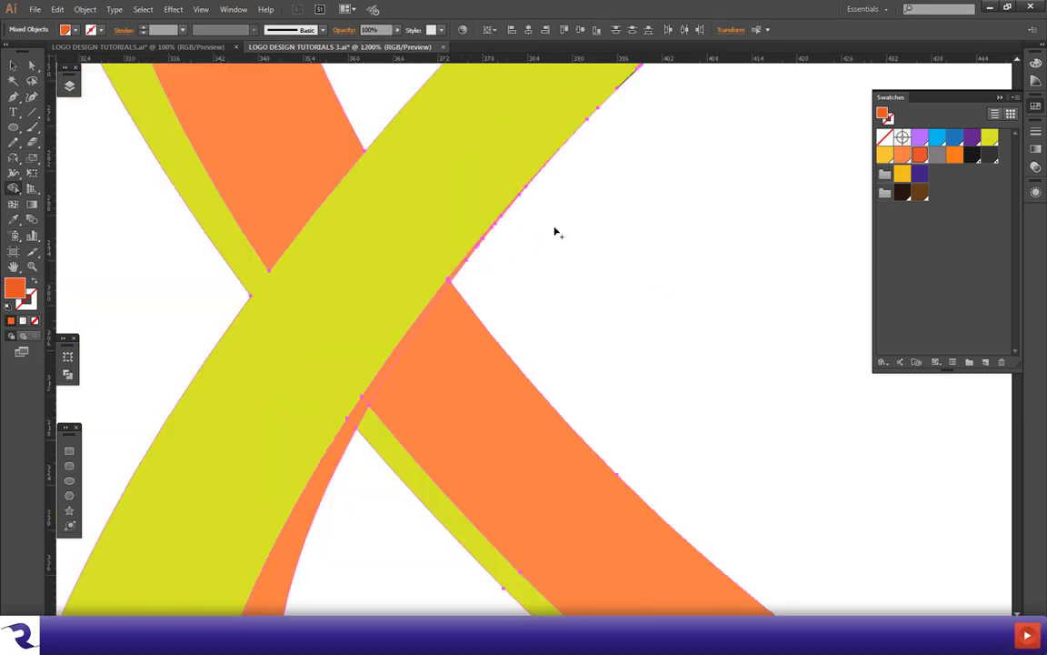
{"action": "scroll", "coordinate": [639, 234], "scroll_direction": "up", "scroll_amount": 2}
{"action": "scroll", "coordinate": [557, 217], "scroll_direction": "up", "scroll_amount": 2}
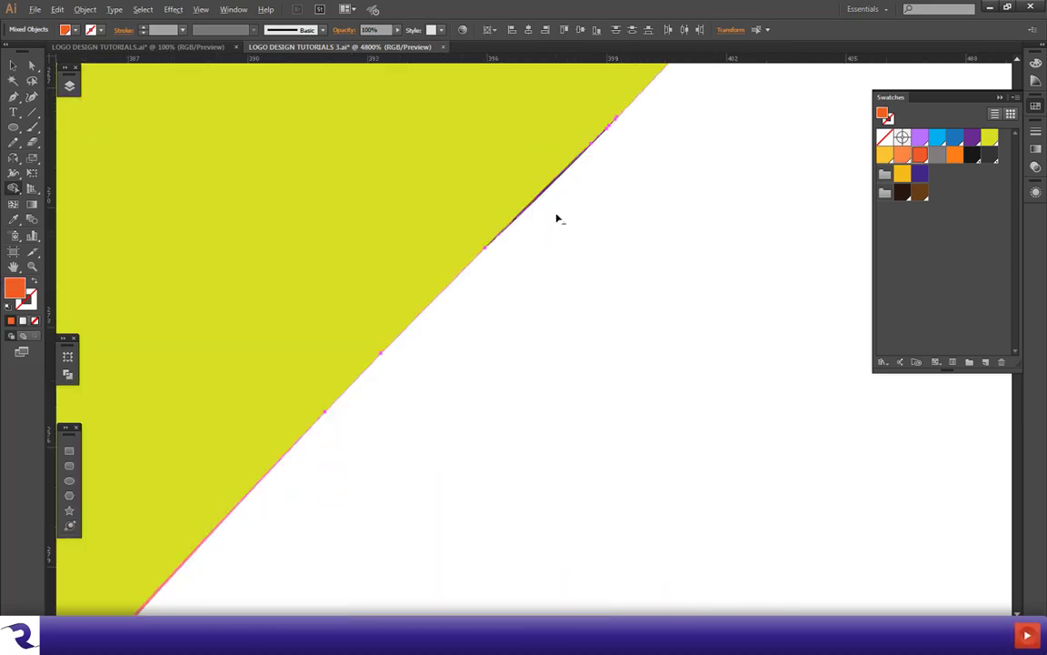
{"action": "scroll", "coordinate": [611, 220], "scroll_direction": "down", "scroll_amount": 2}
{"action": "scroll", "coordinate": [625, 263], "scroll_direction": "up", "scroll_amount": 3}
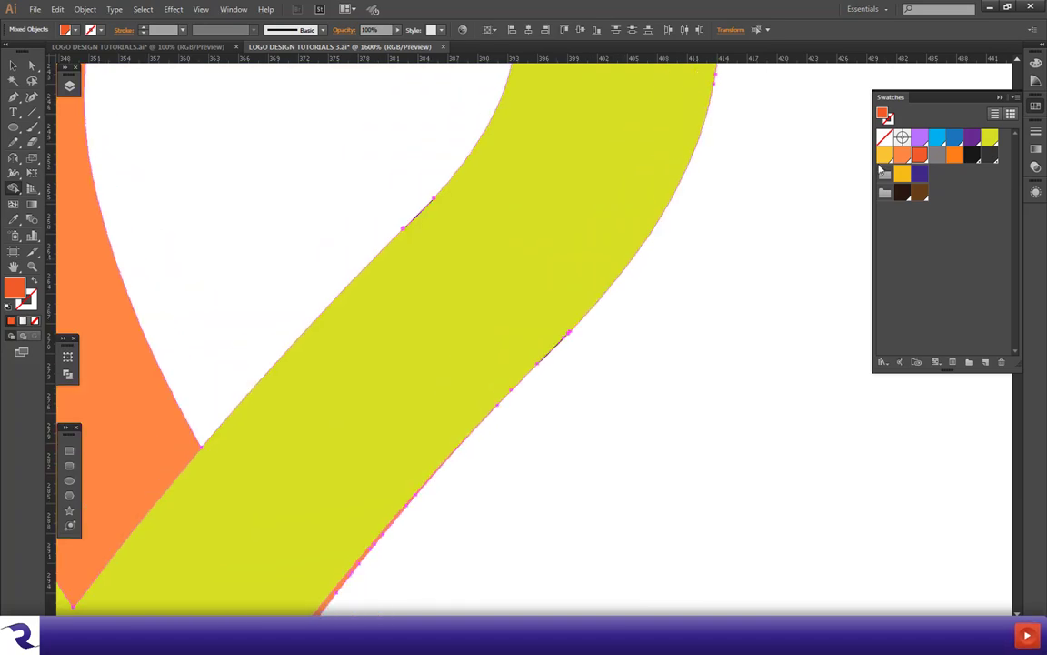
{"action": "left_click", "coordinate": [990, 138]}
{"action": "scroll", "coordinate": [423, 227], "scroll_direction": "up", "scroll_amount": 3}
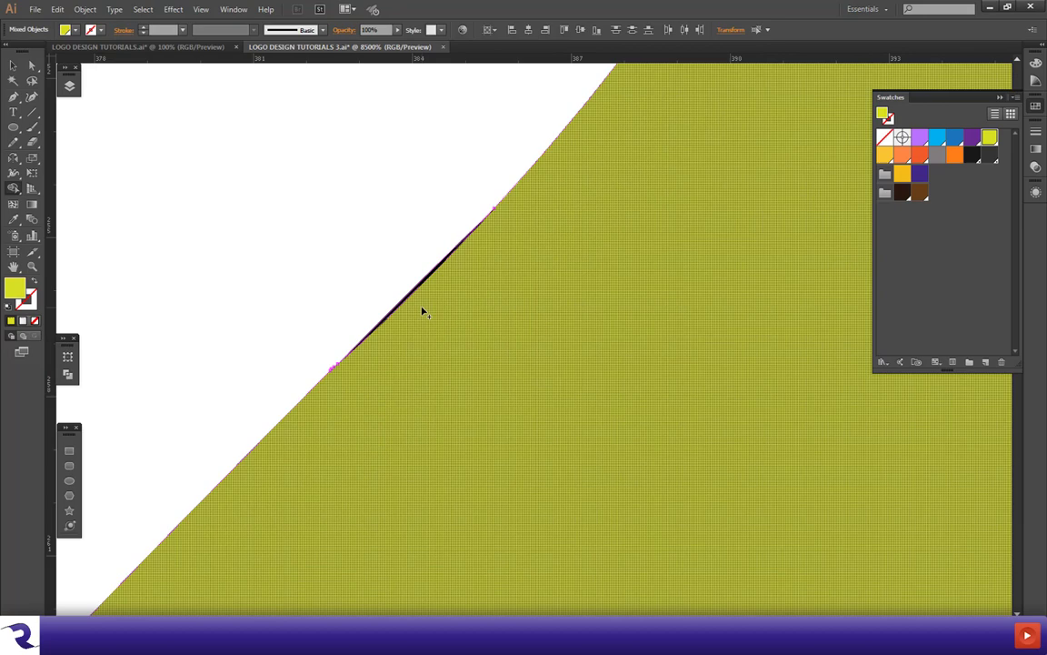
{"action": "left_click_drag", "start_coordinate": [421, 312], "coordinate": [414, 292]}
{"action": "scroll", "coordinate": [420, 326], "scroll_direction": "down", "scroll_amount": 3}
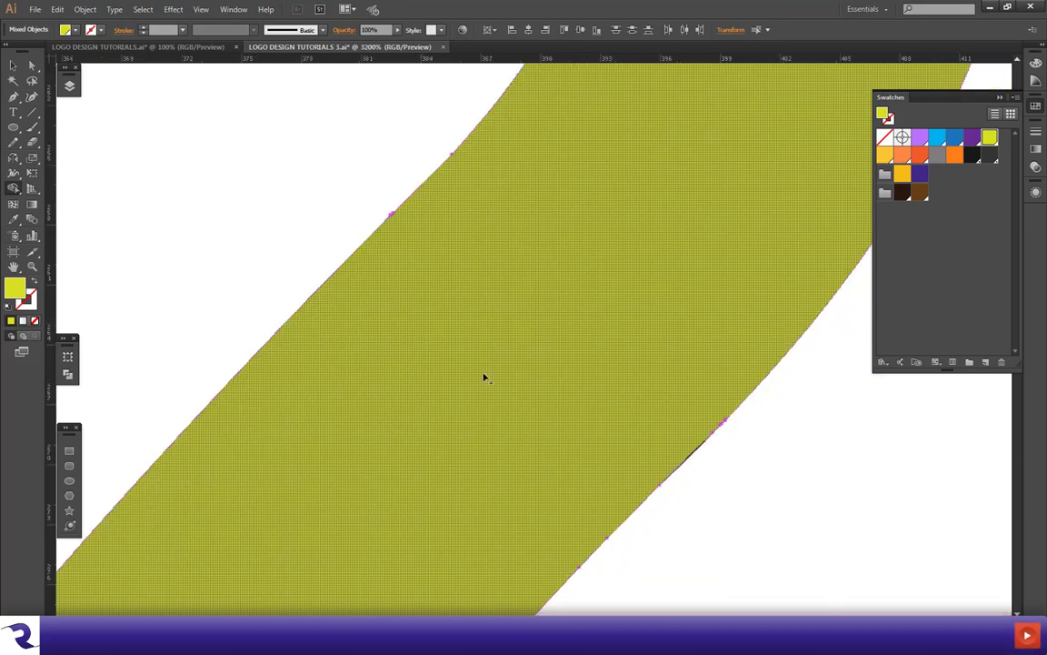
Step: Try to merge the black slivers on the green crossing's outer right edge into the lime band with Shape Builder
{"action": "scroll", "coordinate": [565, 346], "scroll_direction": "up", "scroll_amount": 3}
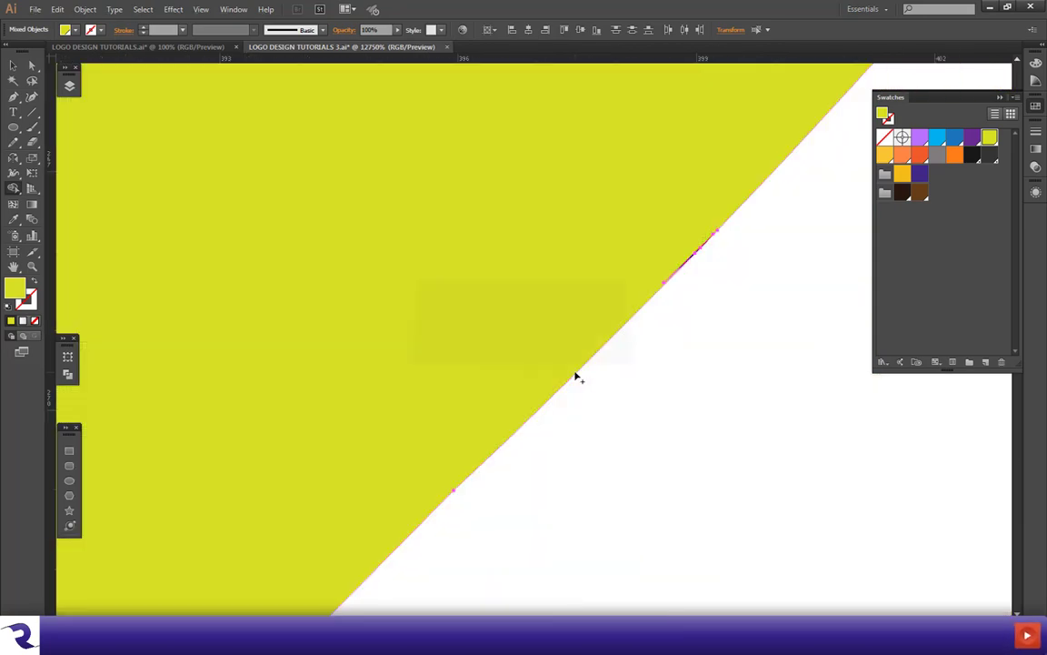
{"action": "scroll", "coordinate": [701, 233], "scroll_direction": "up", "scroll_amount": 3}
{"action": "mouse_move", "coordinate": [472, 299]}
{"action": "left_mouse_down"}
{"action": "mouse_move", "coordinate": [381, 533]}
{"action": "mouse_move", "coordinate": [341, 602]}
{"action": "left_mouse_up"}
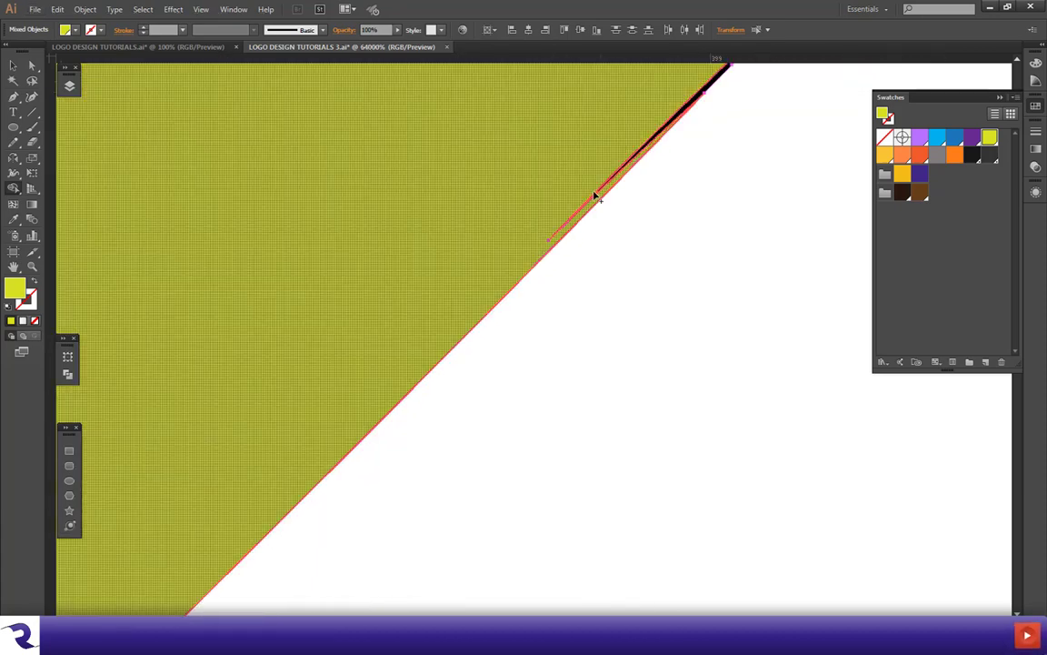
{"action": "left_click_drag", "start_coordinate": [597, 196], "coordinate": [593, 205]}
{"action": "scroll", "coordinate": [596, 212], "scroll_direction": "down", "scroll_amount": 5}
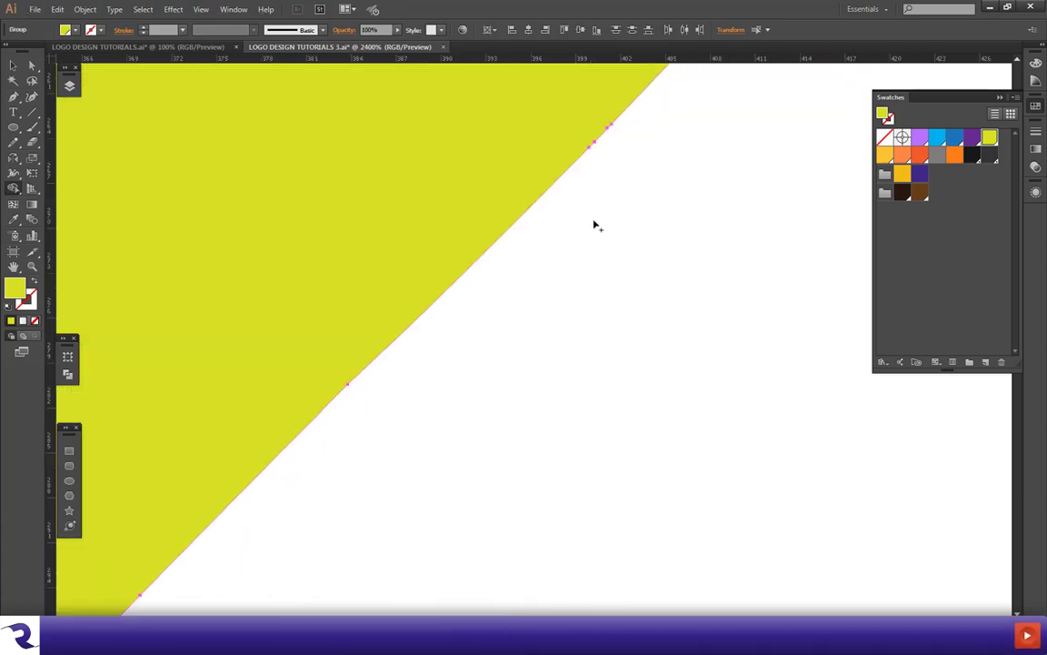
{"action": "scroll", "coordinate": [593, 229], "scroll_direction": "down", "scroll_amount": 2}
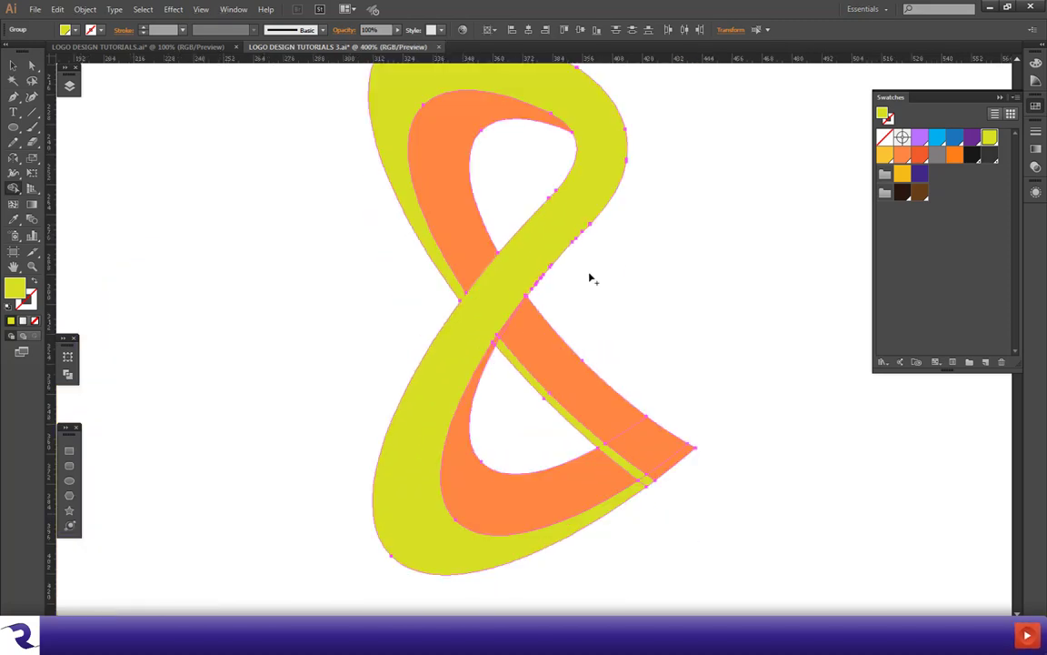
Step: Fill the thin sliver beside the green crossing and the narrow strip joining it along the orange diagonal with the orange-red swatch
{"action": "left_click", "coordinate": [920, 154]}
{"action": "scroll", "coordinate": [509, 325], "scroll_direction": "up", "scroll_amount": 5}
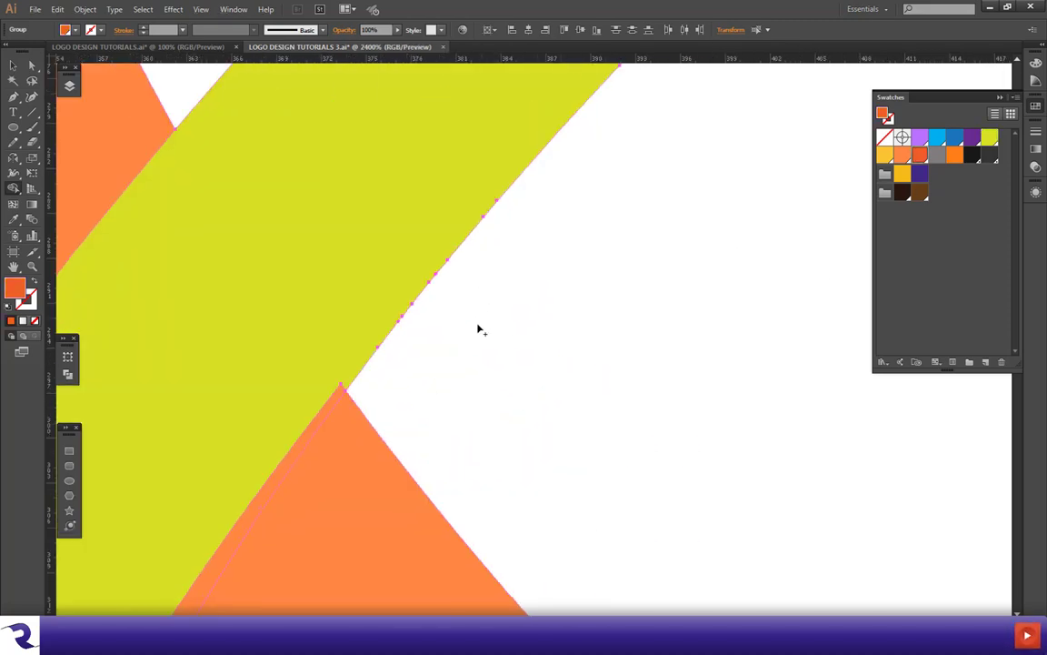
{"action": "scroll", "coordinate": [409, 362], "scroll_direction": "down", "scroll_amount": 5}
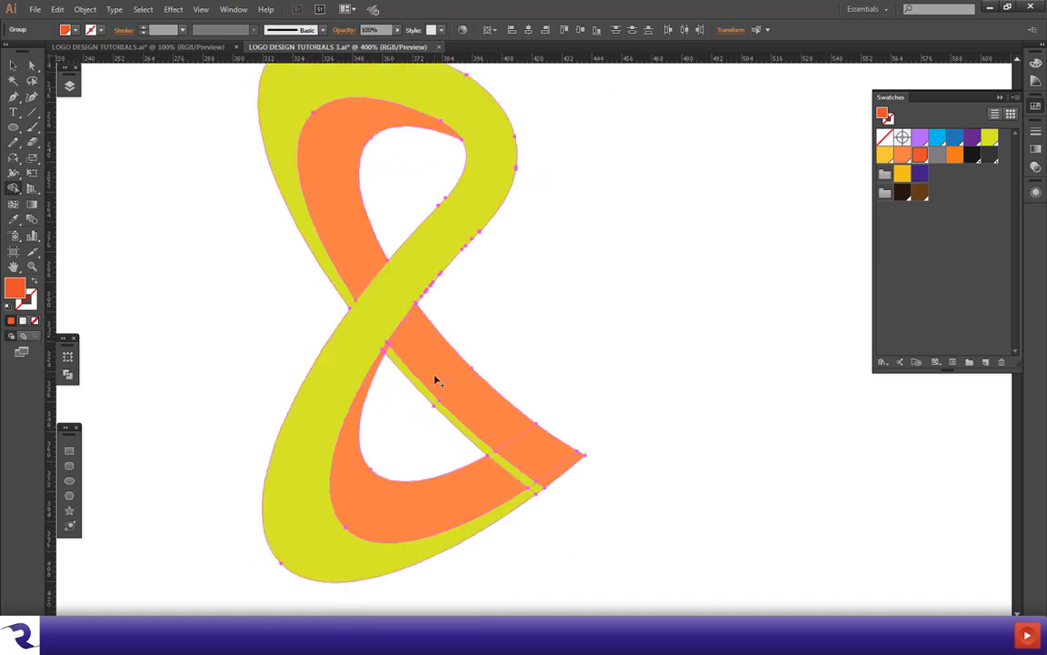
{"action": "left_click", "coordinate": [437, 380]}
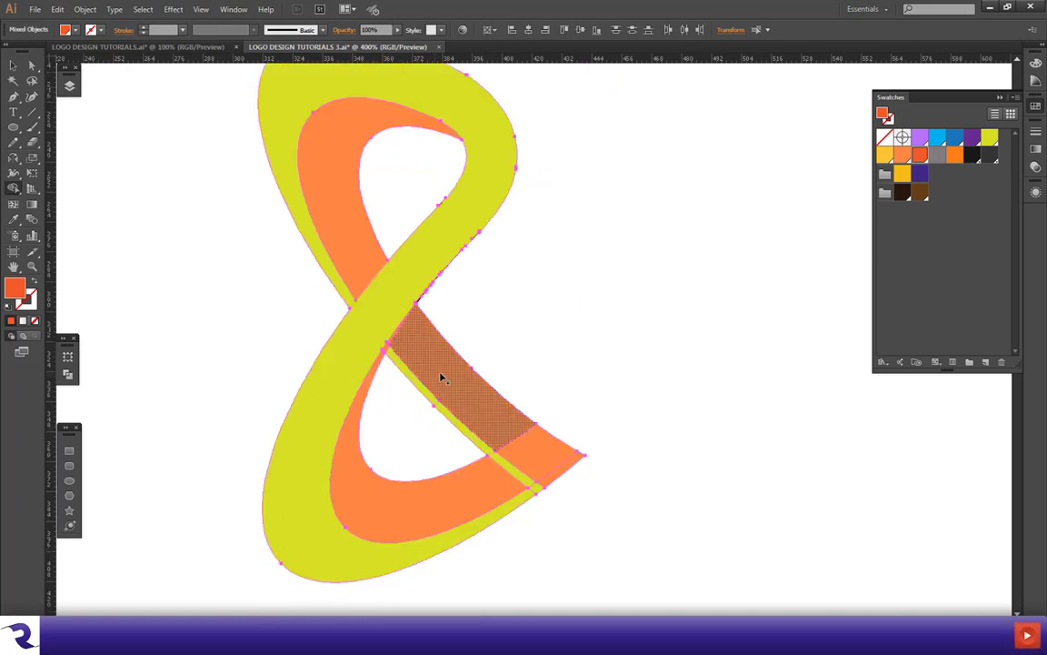
{"action": "scroll", "coordinate": [438, 272], "scroll_direction": "up", "scroll_amount": 6}
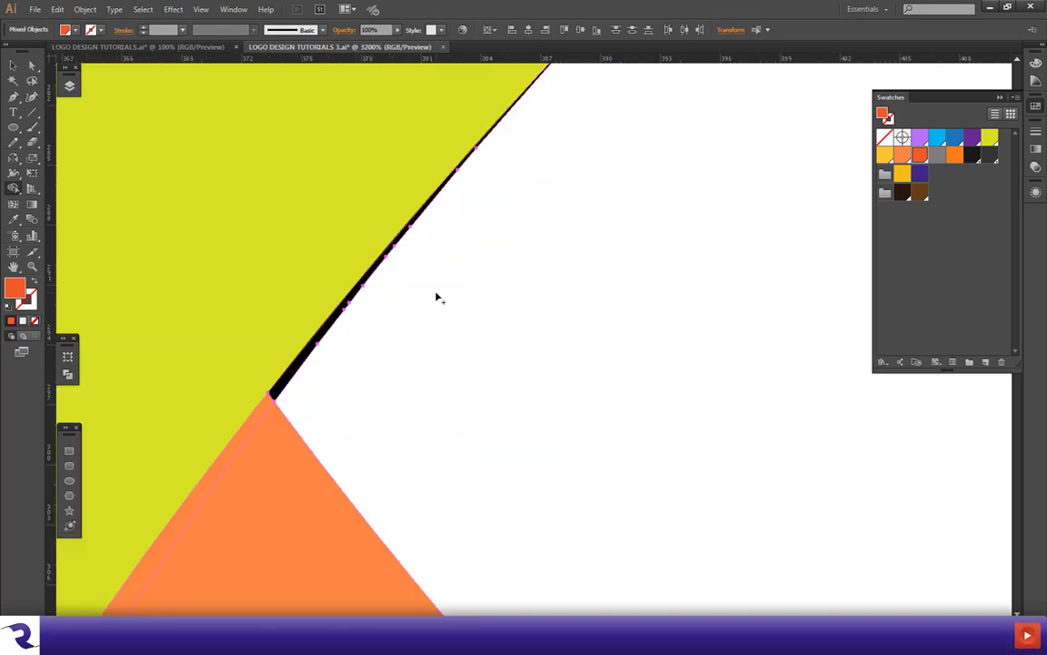
{"action": "left_click", "coordinate": [283, 387]}
{"action": "left_click", "coordinate": [273, 403]}
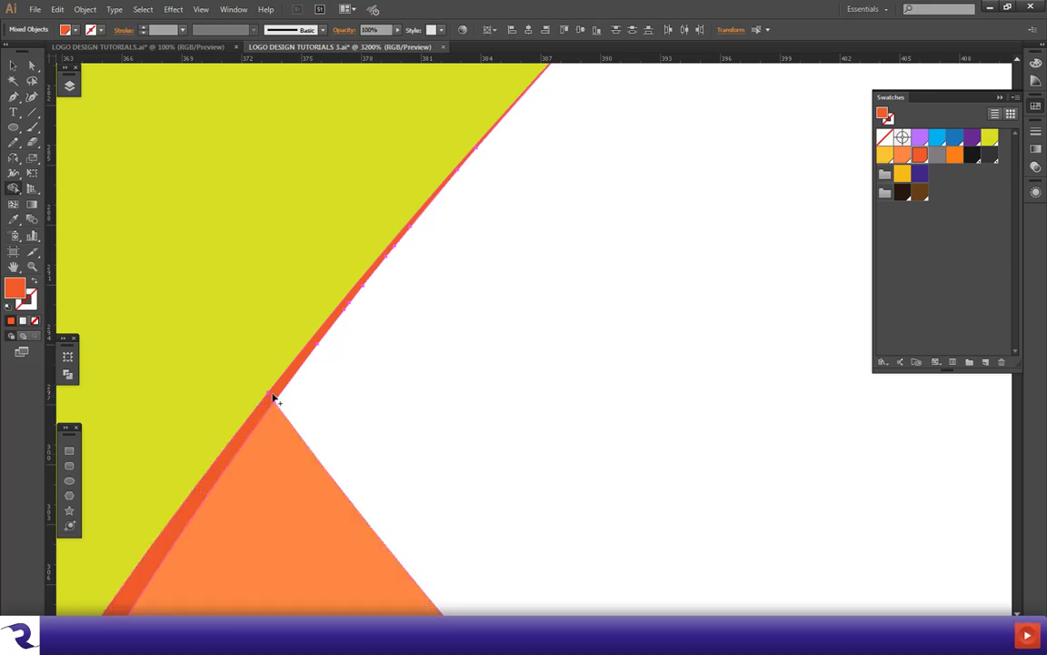
{"action": "scroll", "coordinate": [353, 427], "scroll_direction": "down", "scroll_amount": 4}
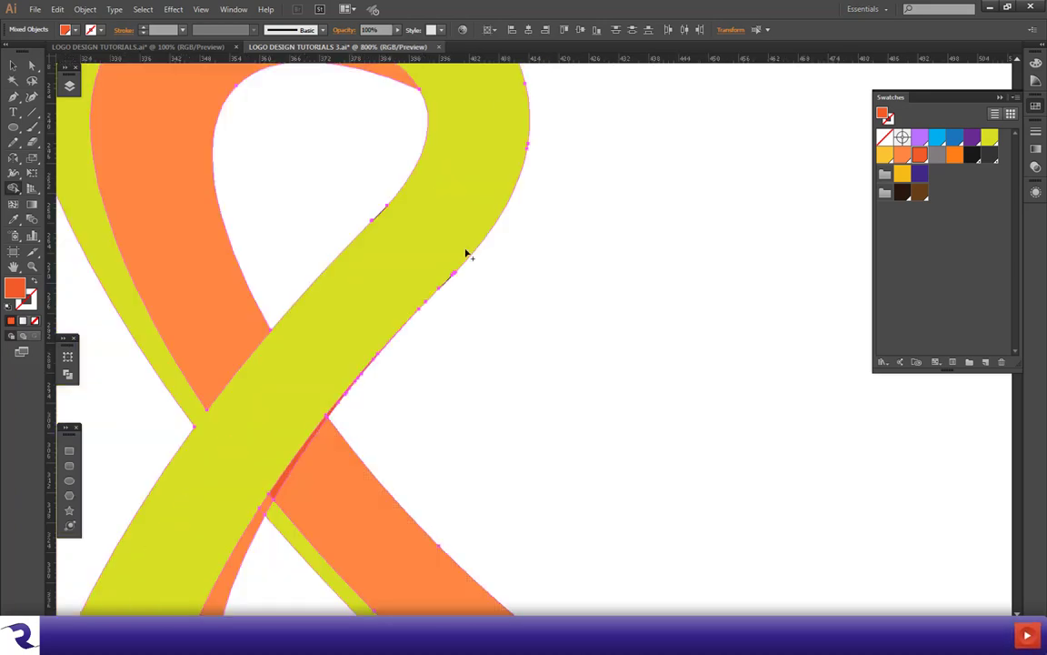
Step: Merge the small black slivers on the edges of the green crossing into the lime green band with Shape Builder
{"action": "scroll", "coordinate": [467, 256], "scroll_direction": "up", "scroll_amount": 5}
{"action": "left_click", "coordinate": [990, 139]}
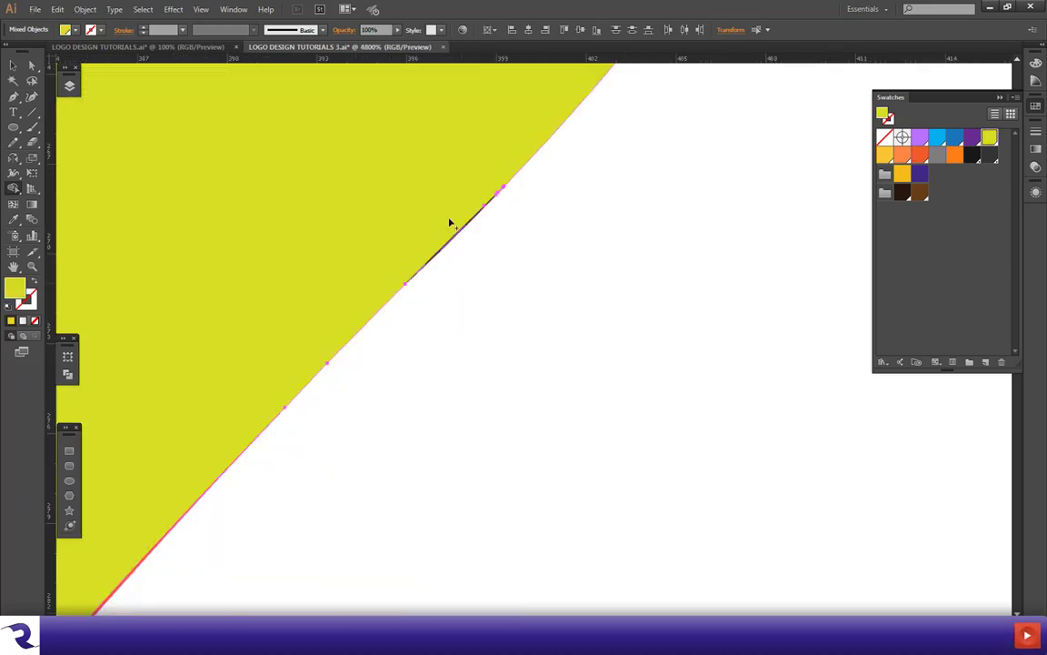
{"action": "scroll", "coordinate": [467, 263], "scroll_direction": "down", "scroll_amount": 2}
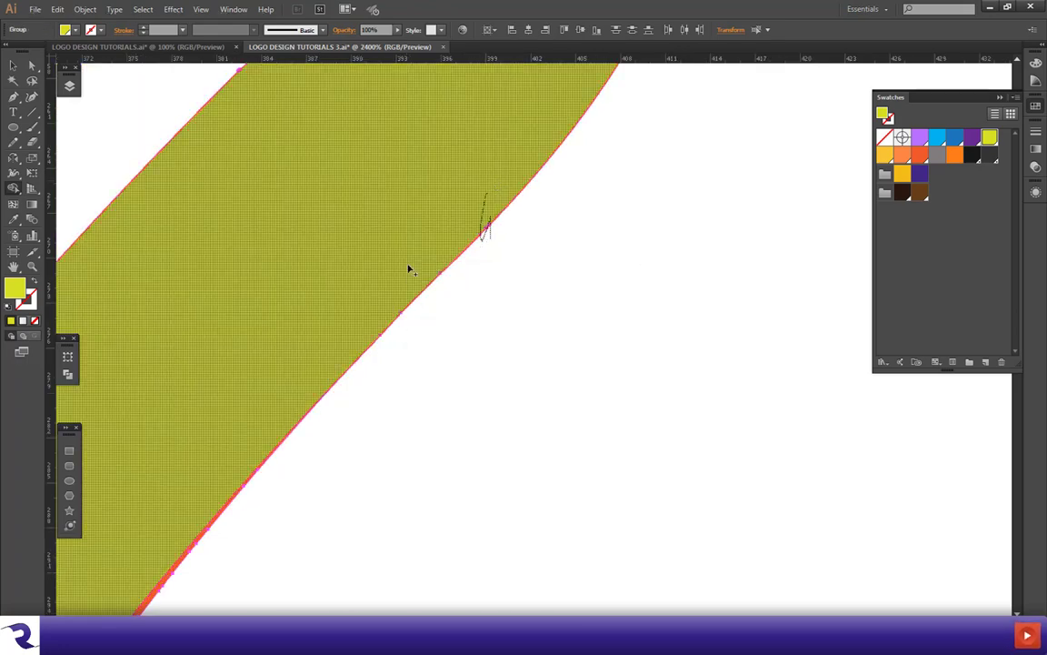
{"action": "scroll", "coordinate": [283, 201], "scroll_direction": "up", "scroll_amount": 3}
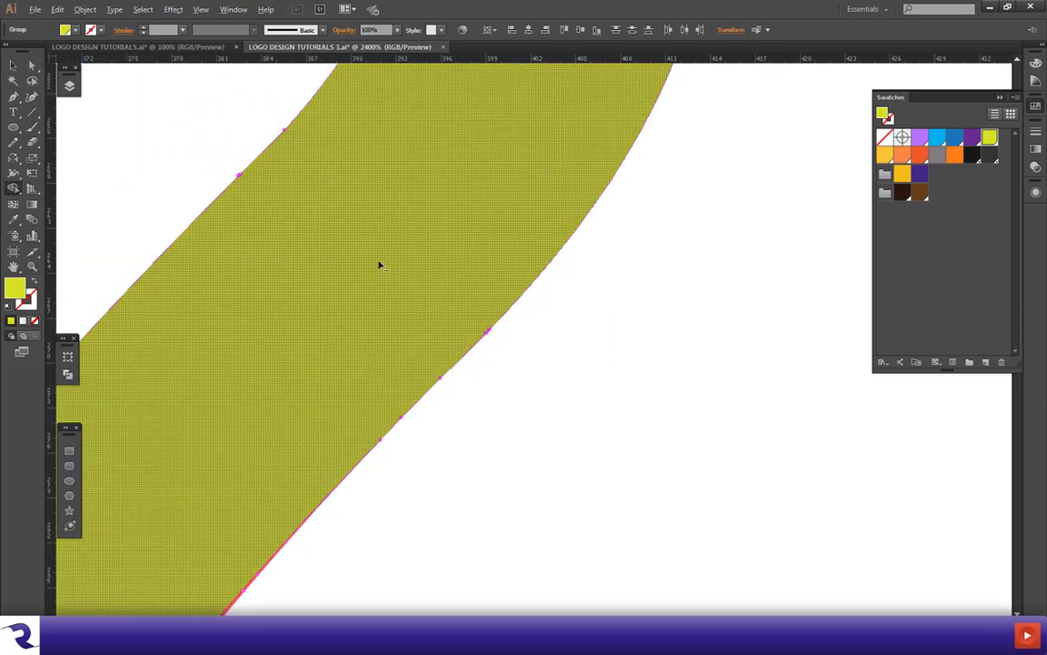
{"action": "scroll", "coordinate": [379, 264], "scroll_direction": "down", "scroll_amount": 5}
{"action": "scroll", "coordinate": [381, 306], "scroll_direction": "down", "scroll_amount": 3}
Step: Merge the lower loop's inner band with its narrow top pieces in the orange-red swatch using Shape Builder
{"action": "left_click", "coordinate": [919, 154]}
{"action": "scroll", "coordinate": [278, 363], "scroll_direction": "up", "scroll_amount": 3}
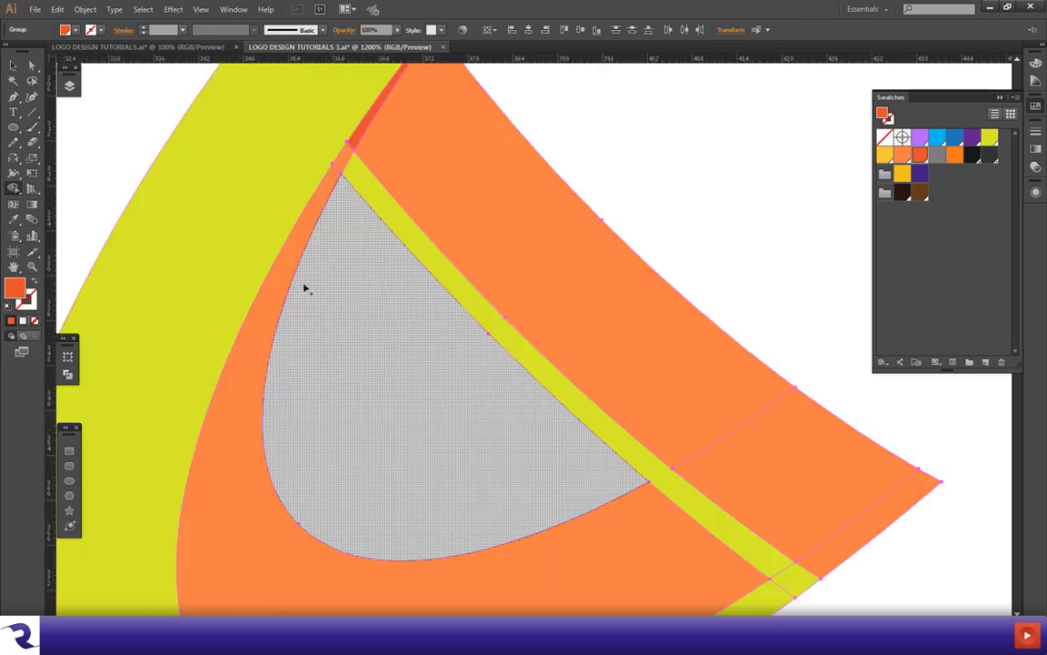
{"action": "left_click_drag", "start_coordinate": [356, 142], "coordinate": [332, 183]}
{"action": "scroll", "coordinate": [335, 342], "scroll_direction": "down", "scroll_amount": 2}
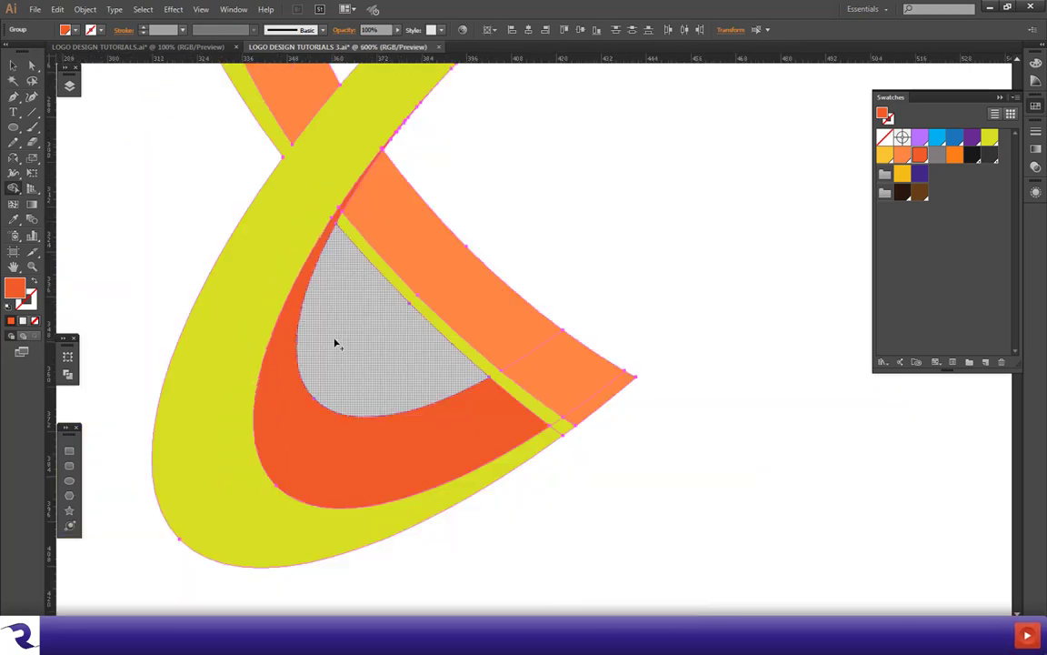
{"action": "scroll", "coordinate": [330, 257], "scroll_direction": "down", "scroll_amount": 2}
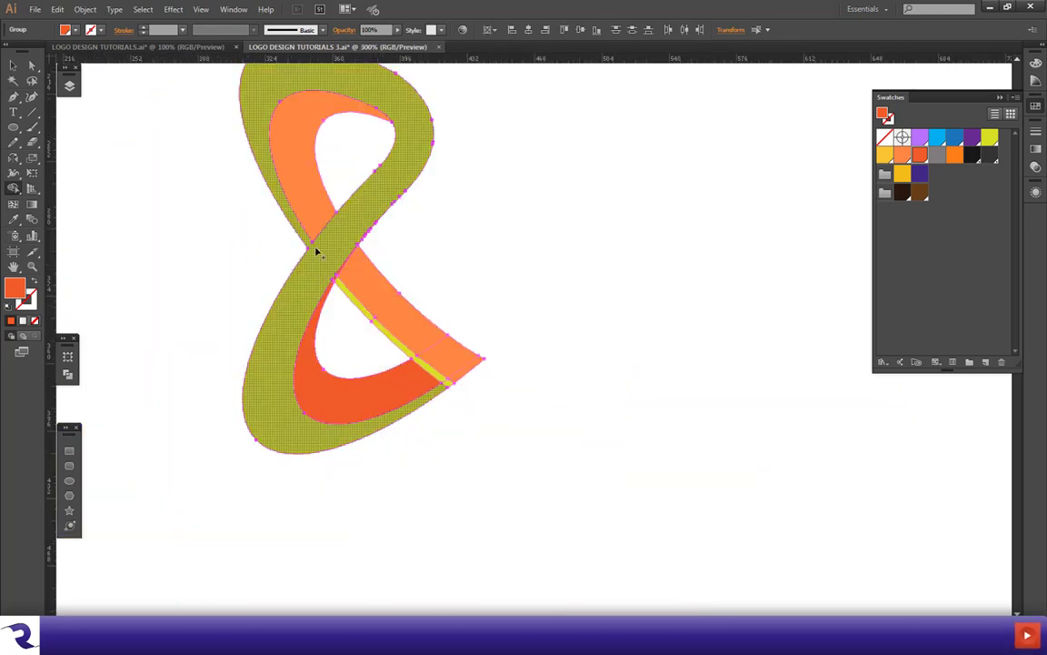
Step: Select the figure-eight and reflect a copy at 90° about the anchor on the upper edge near the diagonal's right end
{"action": "left_click", "coordinate": [14, 66]}
{"action": "left_click", "coordinate": [361, 403]}
{"action": "scroll", "coordinate": [362, 402], "scroll_direction": "up", "scroll_amount": 2}
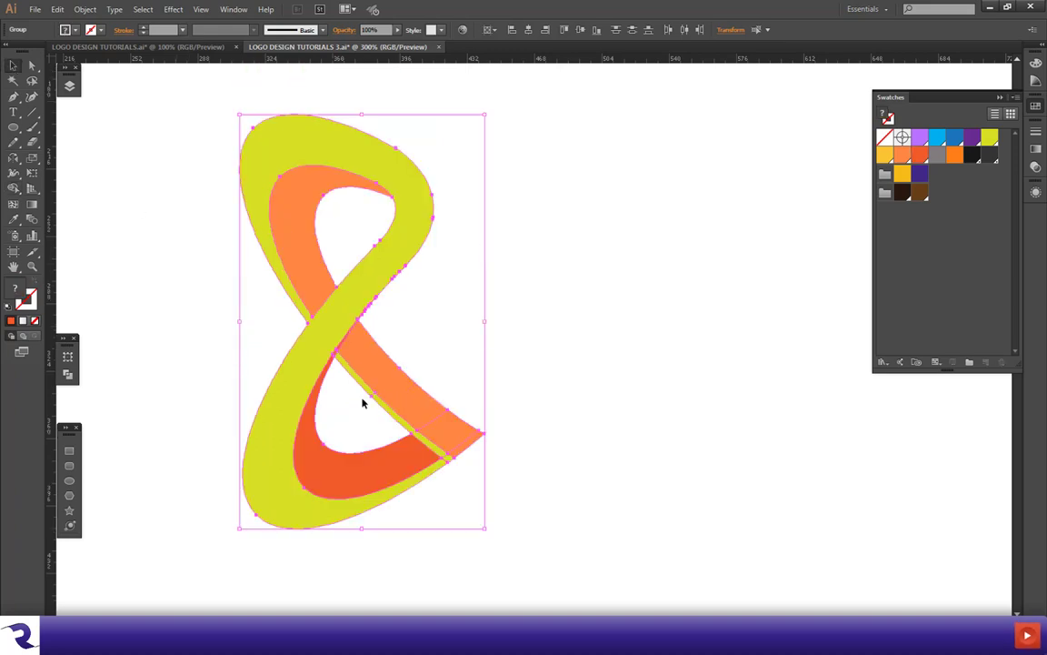
{"action": "left_click", "coordinate": [14, 159]}
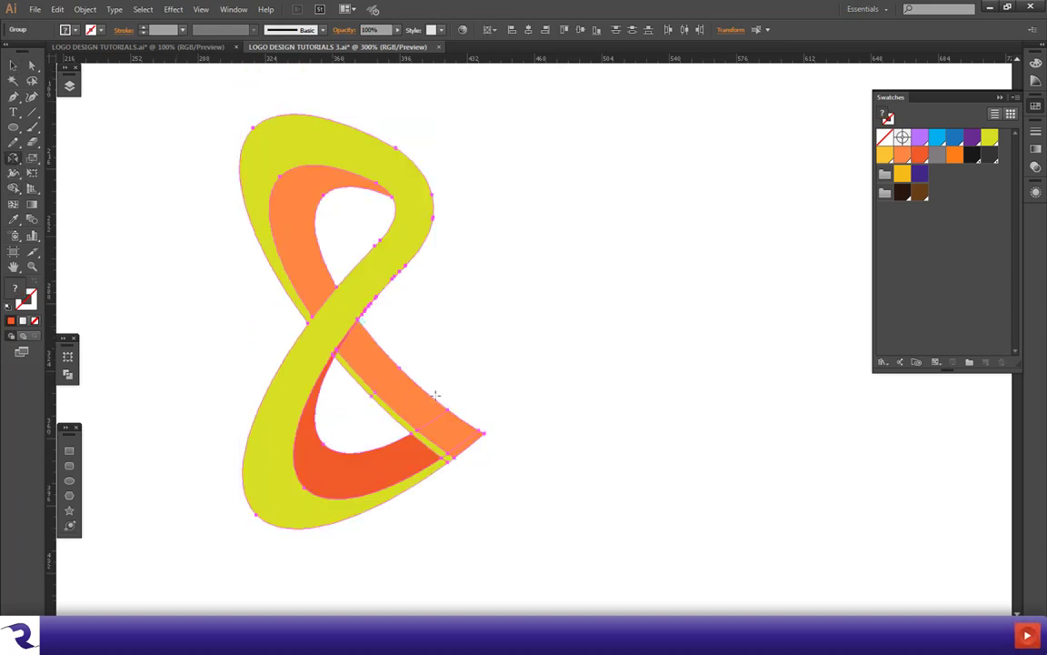
{"action": "left_click", "coordinate": [449, 411], "text": "alt"}
{"action": "left_click", "coordinate": [40, 182]}
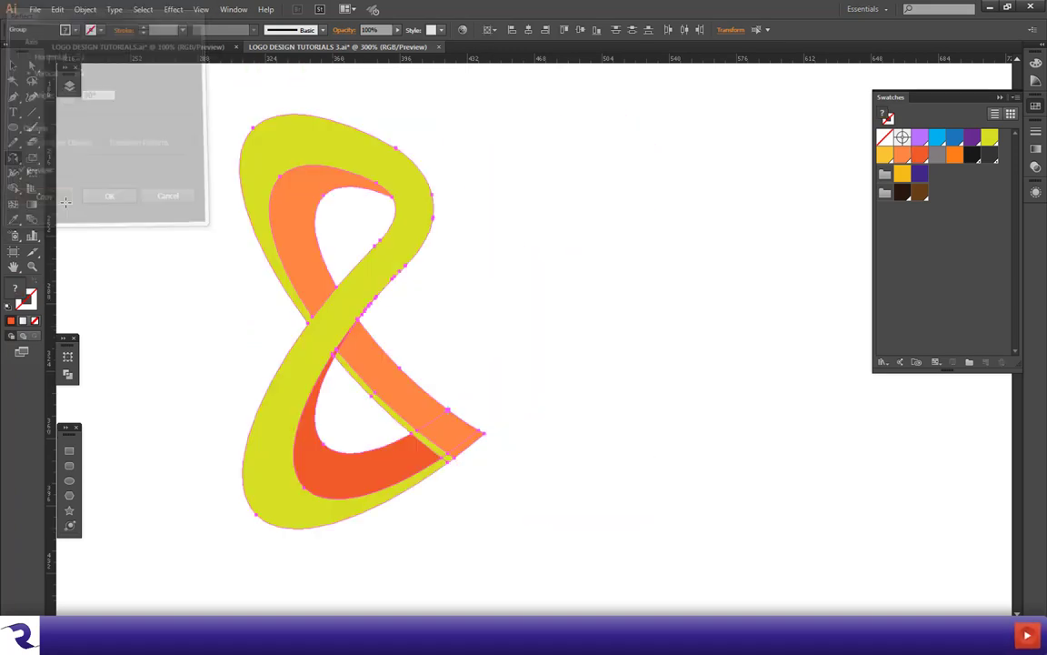
{"action": "left_click", "coordinate": [14, 66]}
{"action": "key", "text": "ctrl+minus"}
{"action": "key", "text": "ctrl+minus"}
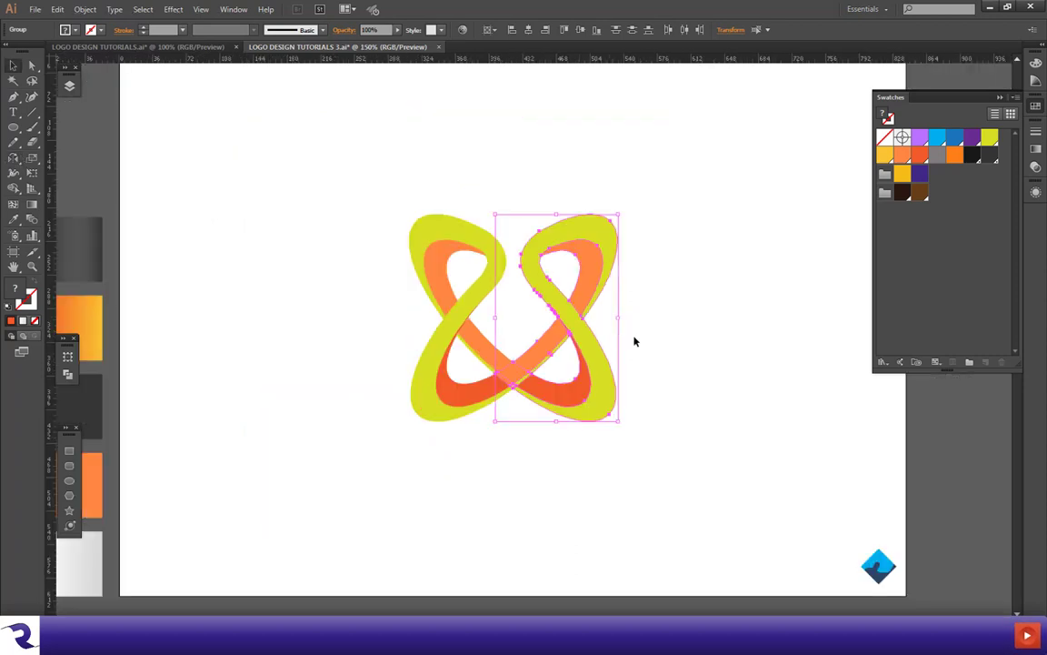
Step: Select both halves and color their upper inner bands, crossing diagonals and central overlap orange-red with Shape Builder
{"action": "left_click", "coordinate": [635, 339]}
{"action": "left_click_drag", "start_coordinate": [641, 501], "coordinate": [642, 503]}
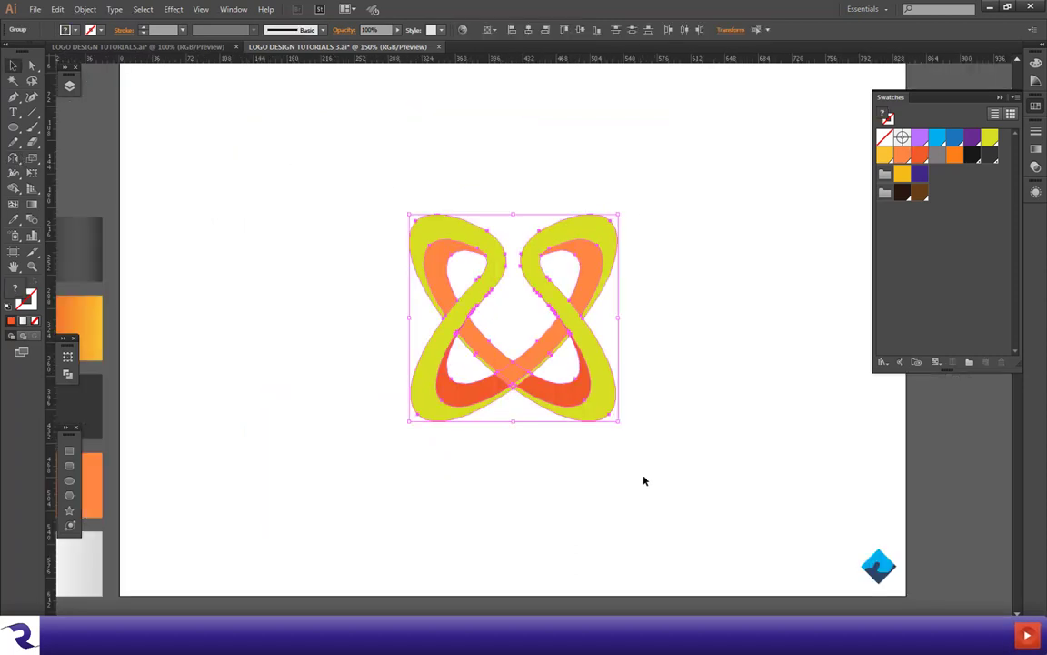
{"action": "left_click", "coordinate": [13, 178]}
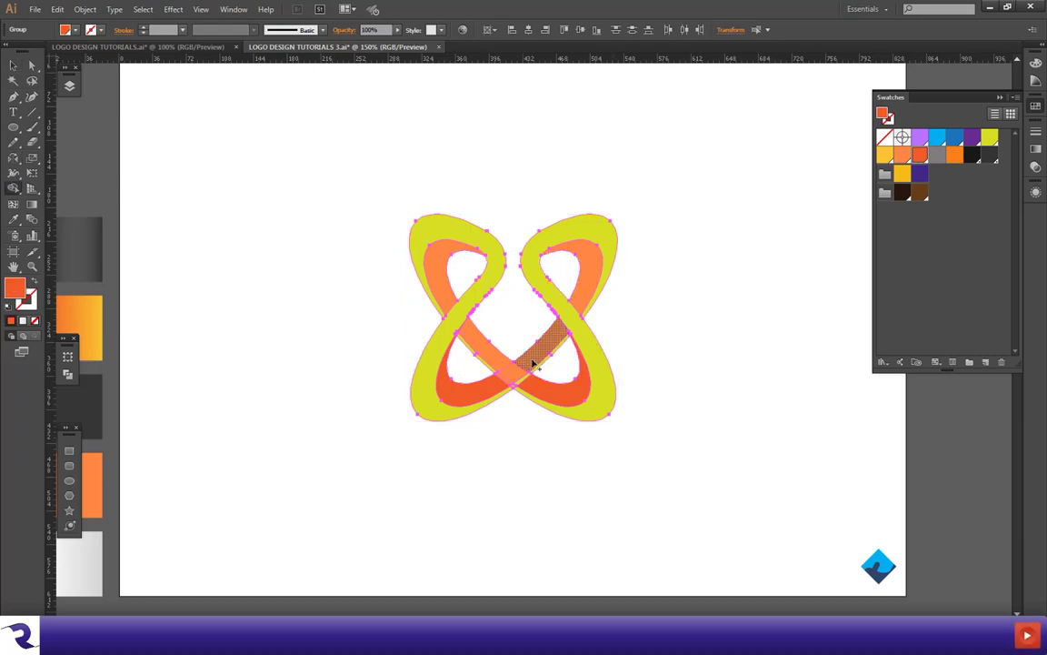
{"action": "left_click", "coordinate": [532, 363]}
{"action": "left_click", "coordinate": [585, 280]}
{"action": "left_click", "coordinate": [446, 297]}
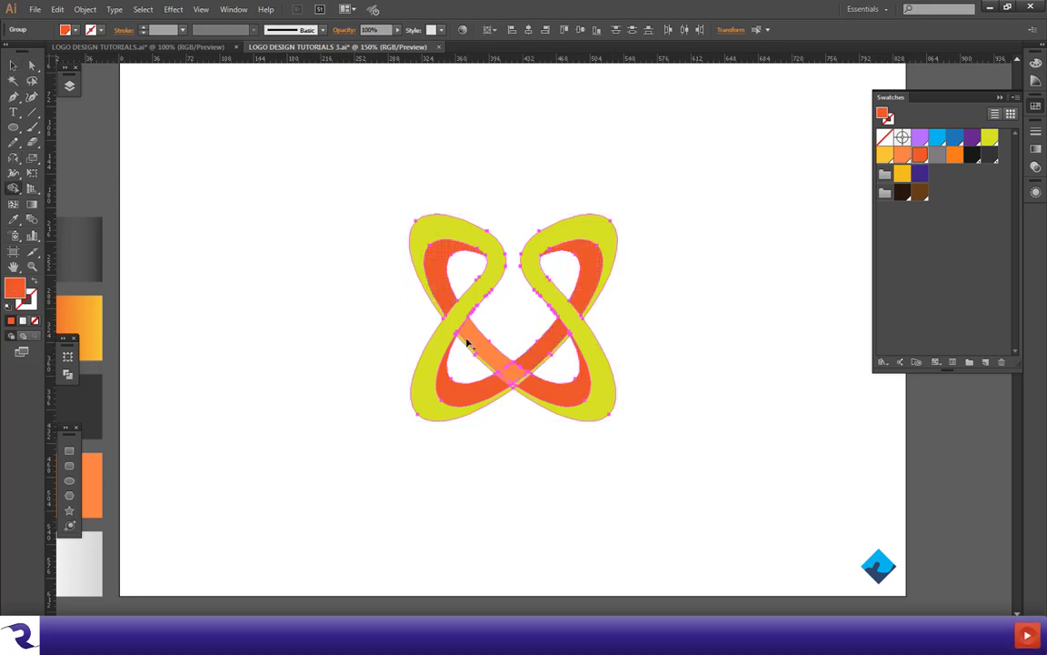
{"action": "left_click", "coordinate": [473, 342]}
{"action": "left_click", "coordinate": [516, 374]}
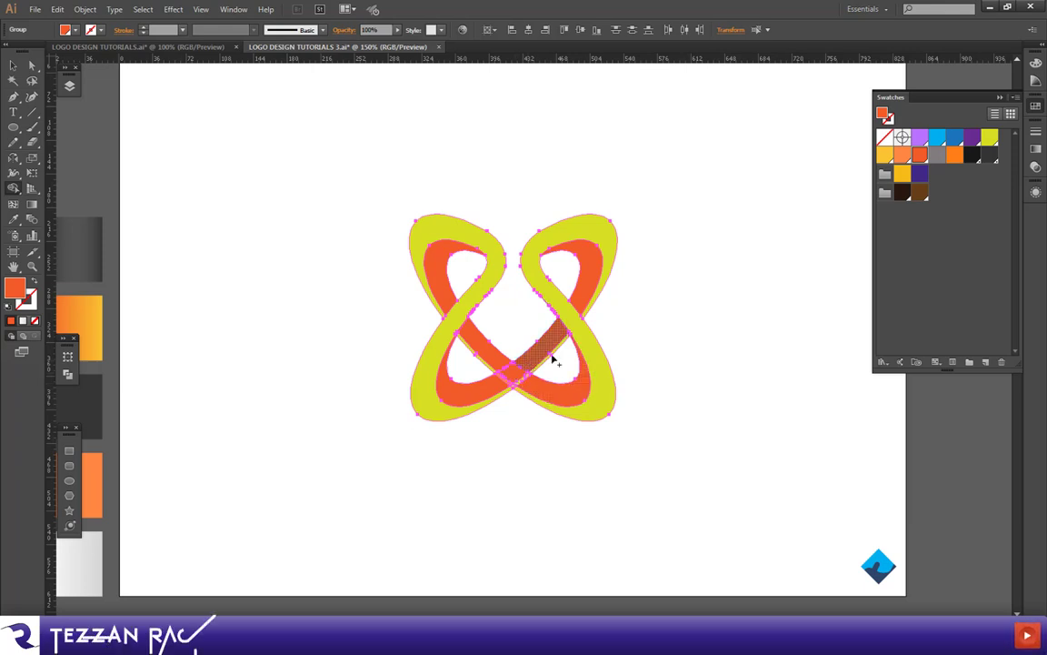
Step: Merge the left diagonal into the right lower inner band in orange-red, and join its edge strip across the crossing in lime green
{"action": "scroll", "coordinate": [701, 300], "scroll_direction": "down", "scroll_amount": 2}
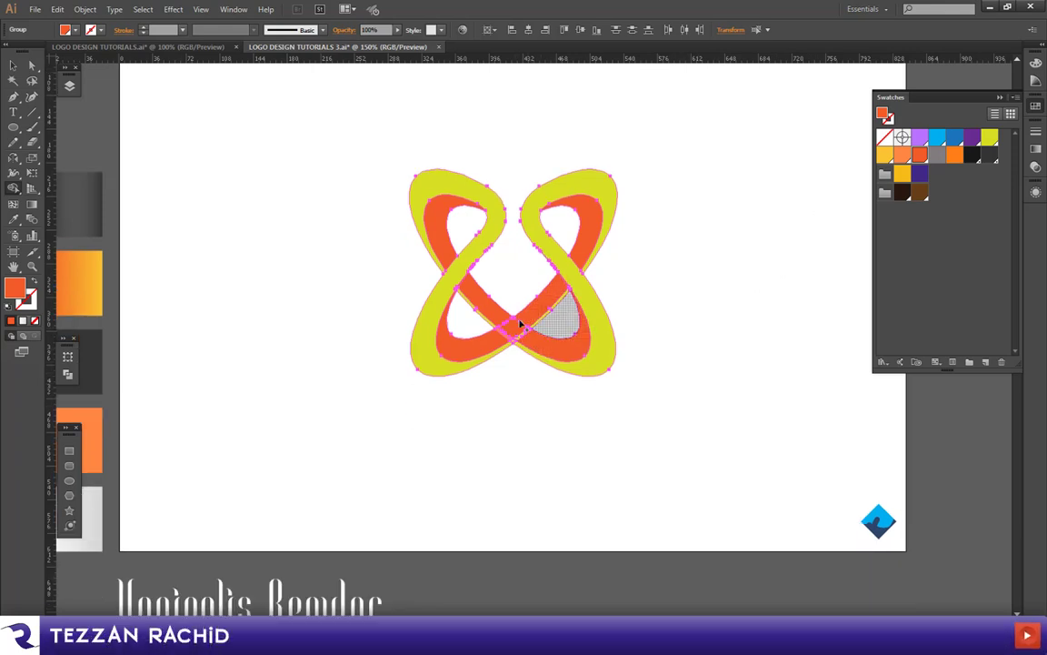
{"action": "left_click_drag", "start_coordinate": [529, 342], "coordinate": [532, 342]}
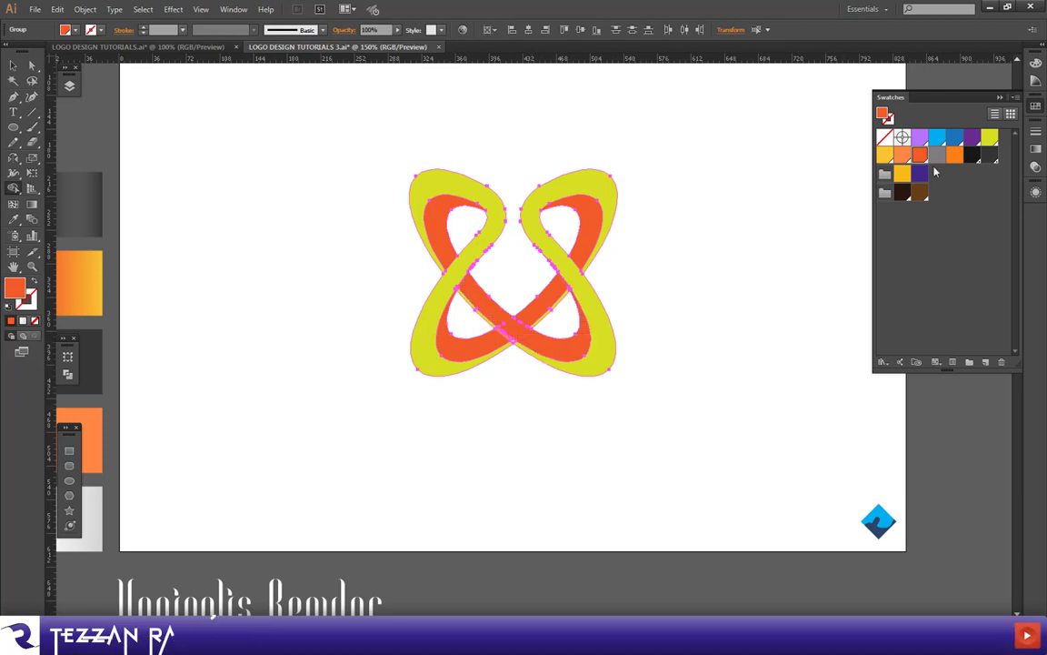
{"action": "left_click", "coordinate": [989, 137]}
{"action": "scroll", "coordinate": [509, 322], "scroll_direction": "up", "scroll_amount": 3}
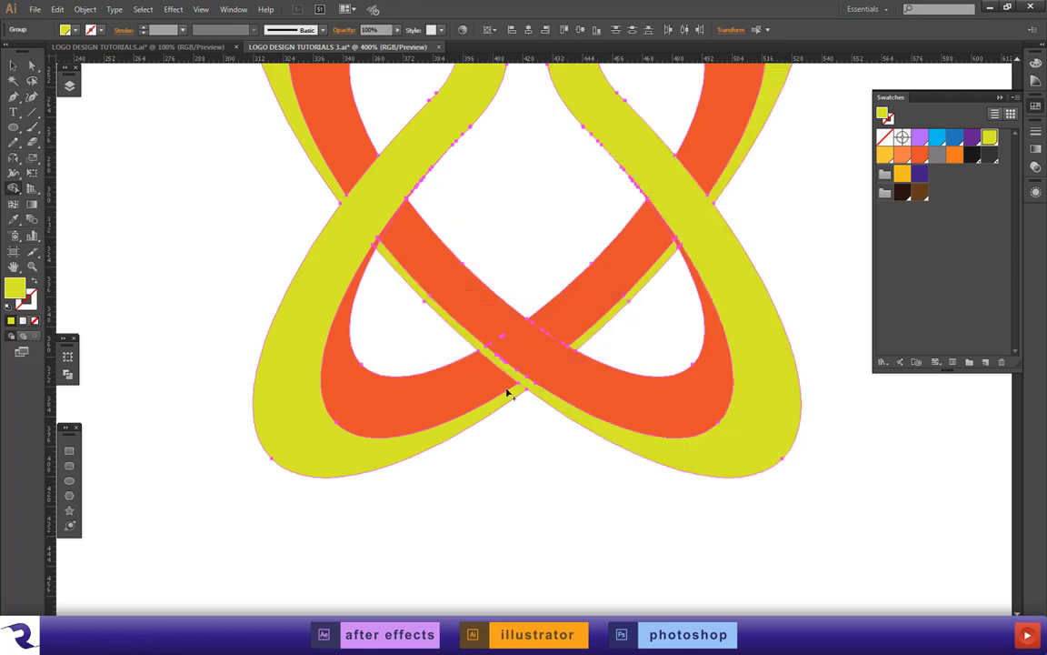
{"action": "scroll", "coordinate": [520, 351], "scroll_direction": "up", "scroll_amount": 5}
{"action": "left_click", "coordinate": [920, 155]}
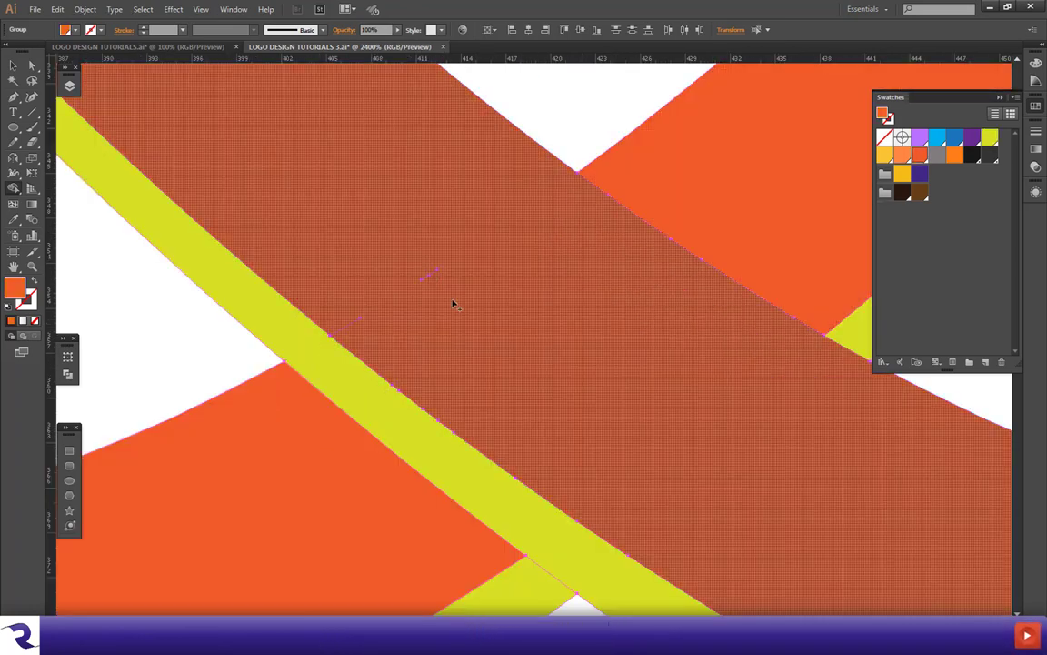
{"action": "scroll", "coordinate": [422, 369], "scroll_direction": "down", "scroll_amount": 5}
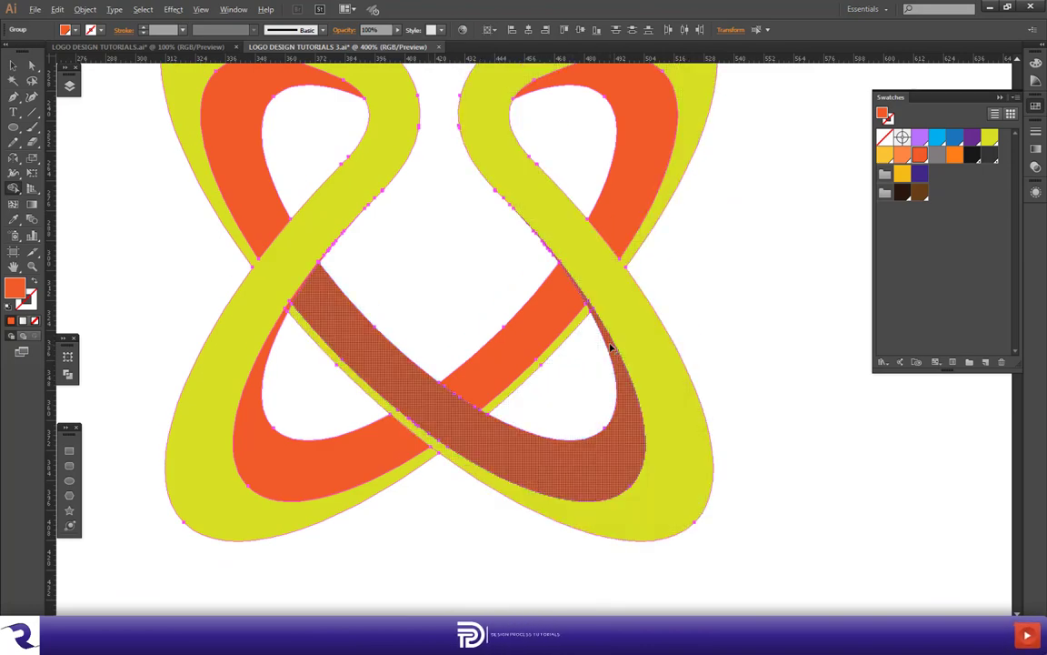
{"action": "scroll", "coordinate": [611, 348], "scroll_direction": "down", "scroll_amount": 1}
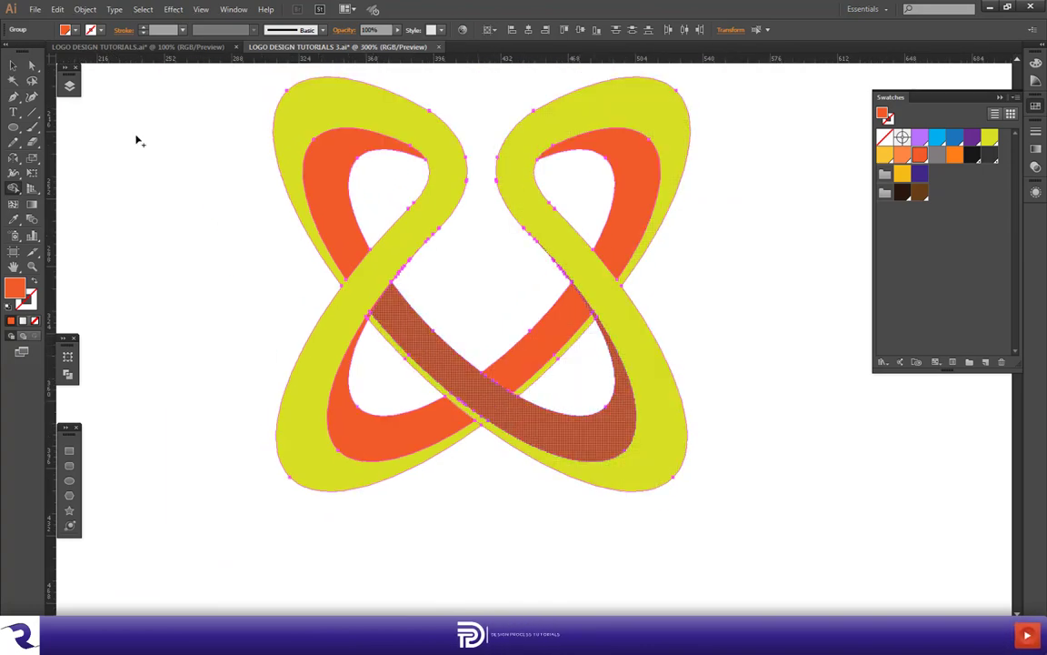
Step: Undo the left diagonal's merges so the diagonals, crossing and lower inner bands are separate pieces again
{"action": "left_click", "coordinate": [14, 67]}
{"action": "left_click", "coordinate": [704, 302]}
{"action": "scroll", "coordinate": [705, 301], "scroll_direction": "down", "scroll_amount": 3}
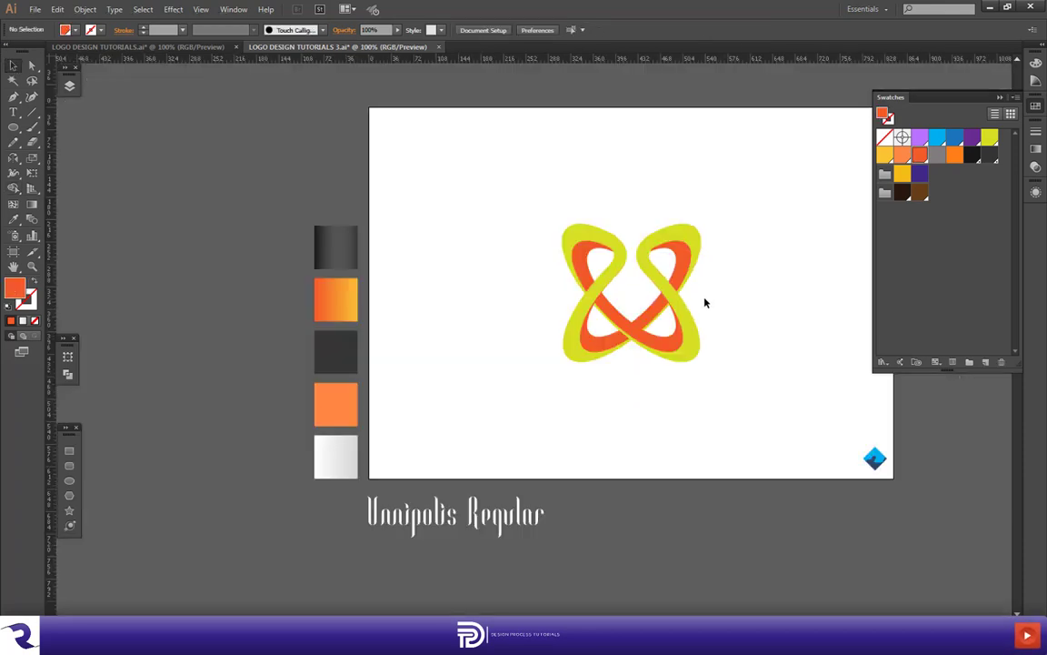
{"action": "scroll", "coordinate": [704, 304], "scroll_direction": "right", "scroll_amount": 2}
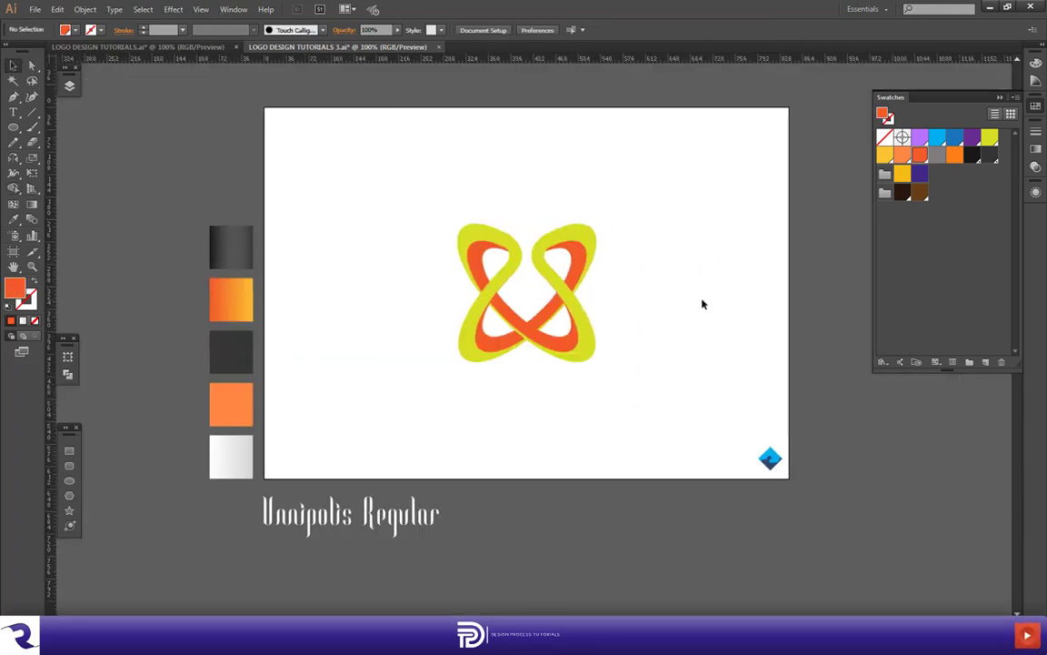
{"action": "key", "text": "ctrl+a"}
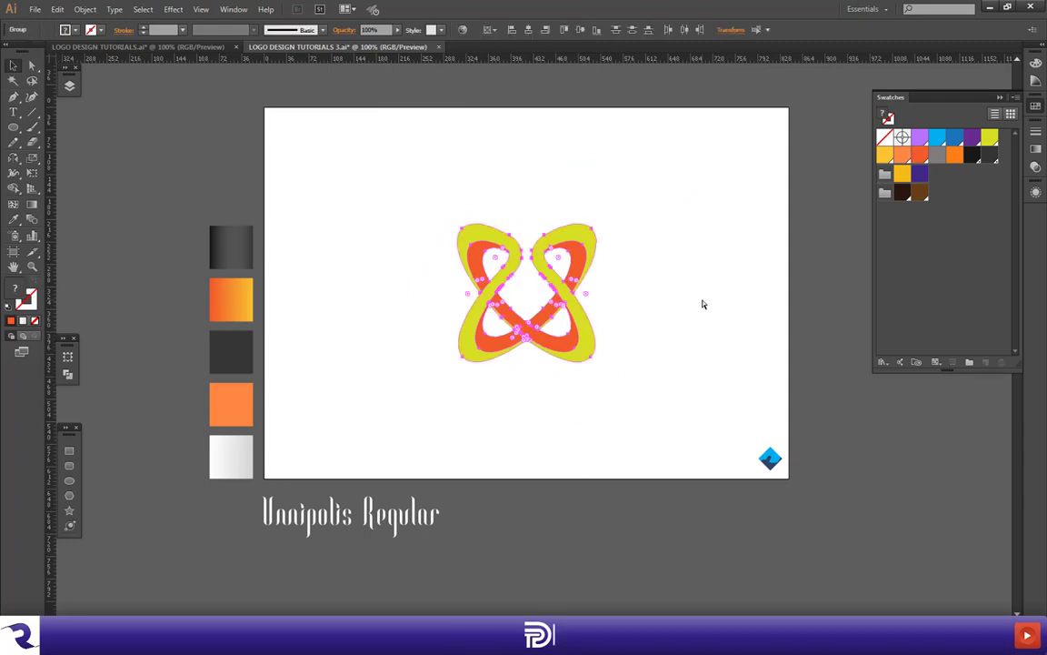
{"action": "left_click", "coordinate": [502, 253]}
{"action": "left_click", "coordinate": [545, 332]}
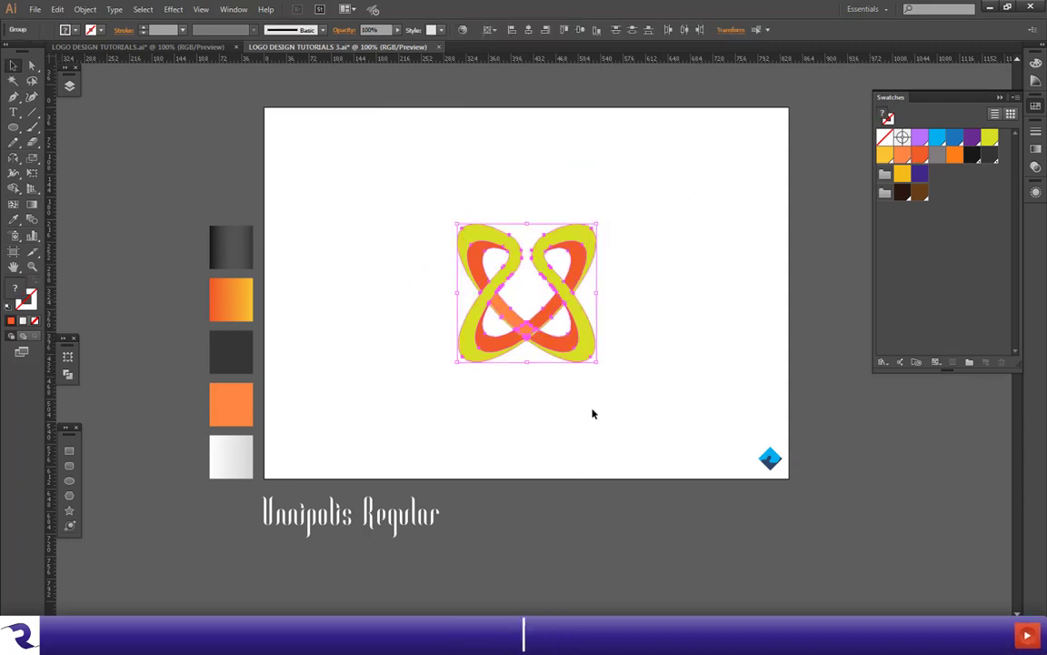
Step: Merge both crossing diagonals, their overlap and both lower inner bands into one orange-red shape with Shape Builder
{"action": "left_click", "coordinate": [14, 188]}
{"action": "scroll", "coordinate": [570, 332], "scroll_direction": "up", "scroll_amount": 4}
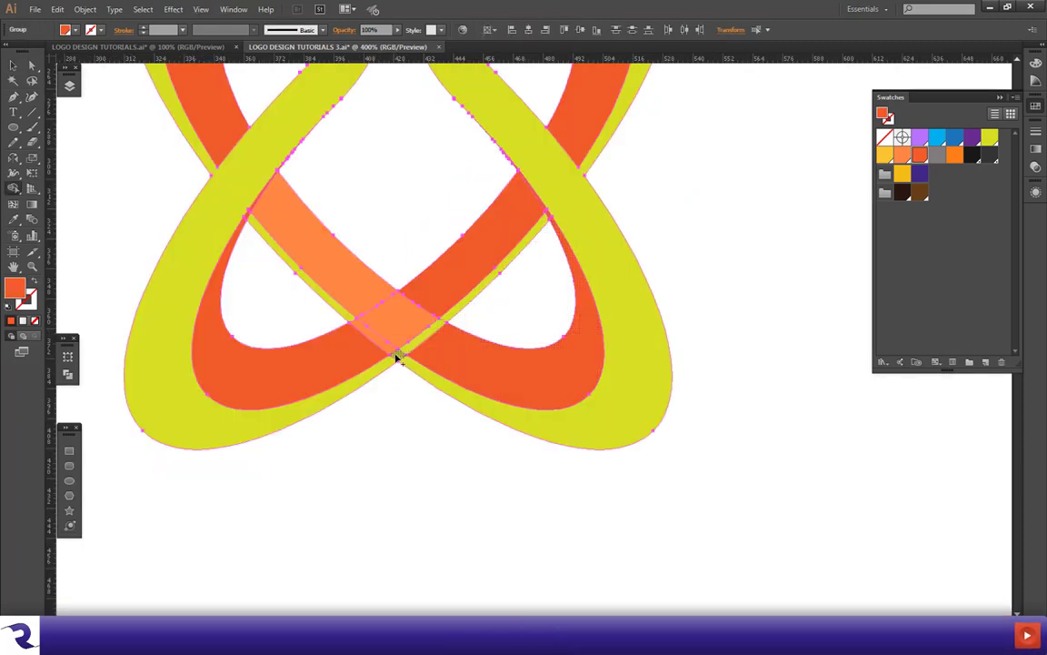
{"action": "mouse_move", "coordinate": [388, 347]}
{"action": "left_mouse_down"}
{"action": "mouse_move", "coordinate": [353, 352]}
{"action": "mouse_move", "coordinate": [445, 347]}
{"action": "mouse_move", "coordinate": [417, 323]}
{"action": "mouse_move", "coordinate": [372, 339]}
{"action": "left_mouse_up"}
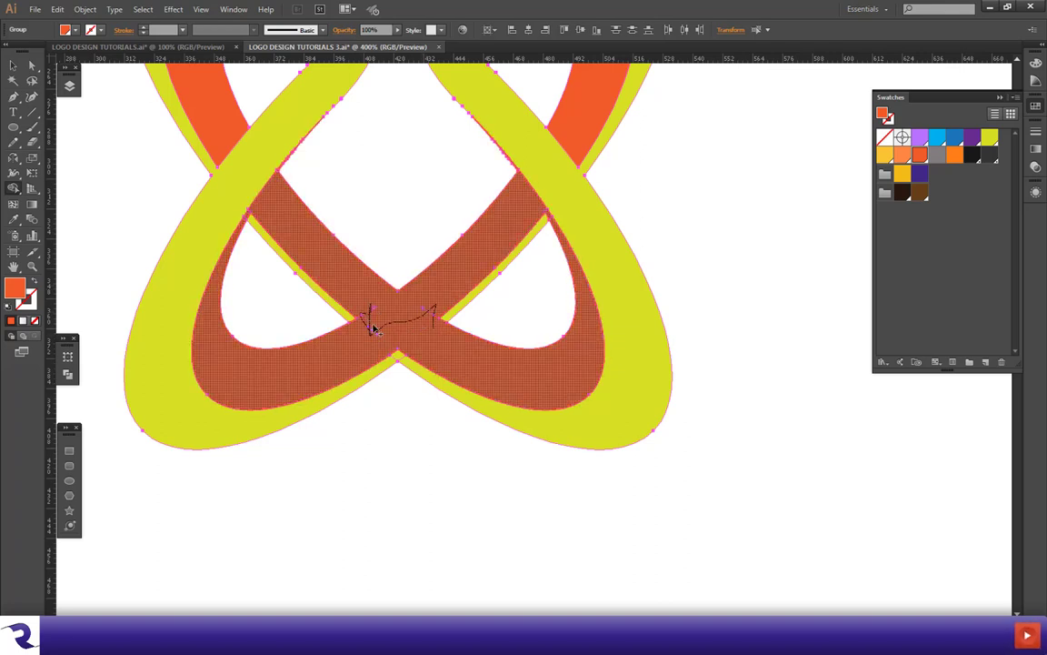
{"action": "left_click_drag", "start_coordinate": [417, 319], "coordinate": [427, 304]}
{"action": "scroll", "coordinate": [433, 319], "scroll_direction": "up", "scroll_amount": 4}
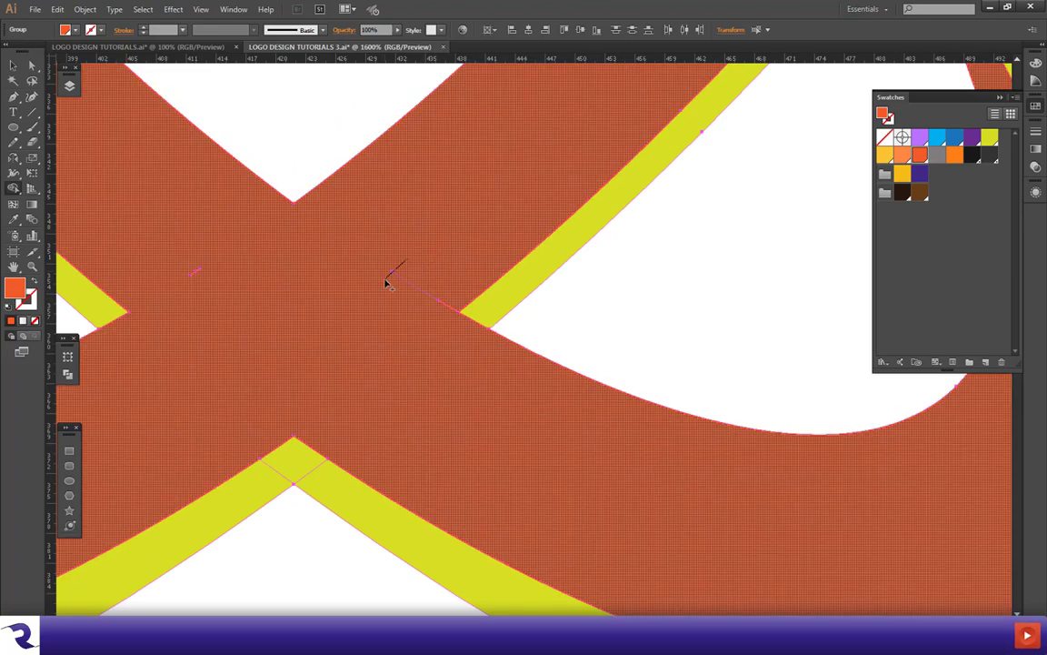
{"action": "key", "text": "ctrl+minus"}
{"action": "key", "text": "ctrl+minus"}
{"action": "key", "text": "ctrl+minus"}
{"action": "key", "text": "ctrl+minus"}
{"action": "key", "text": "ctrl+minus"}
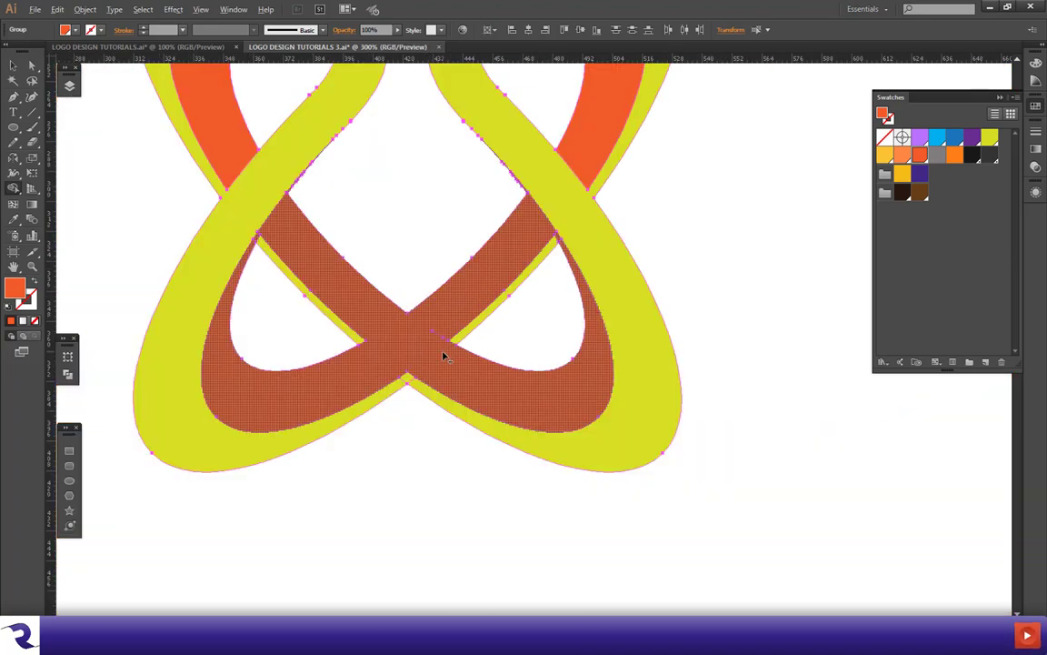
Step: Set the Shape Builder fill to the lime-green swatch and deselect the logo
{"action": "left_click", "coordinate": [989, 137]}
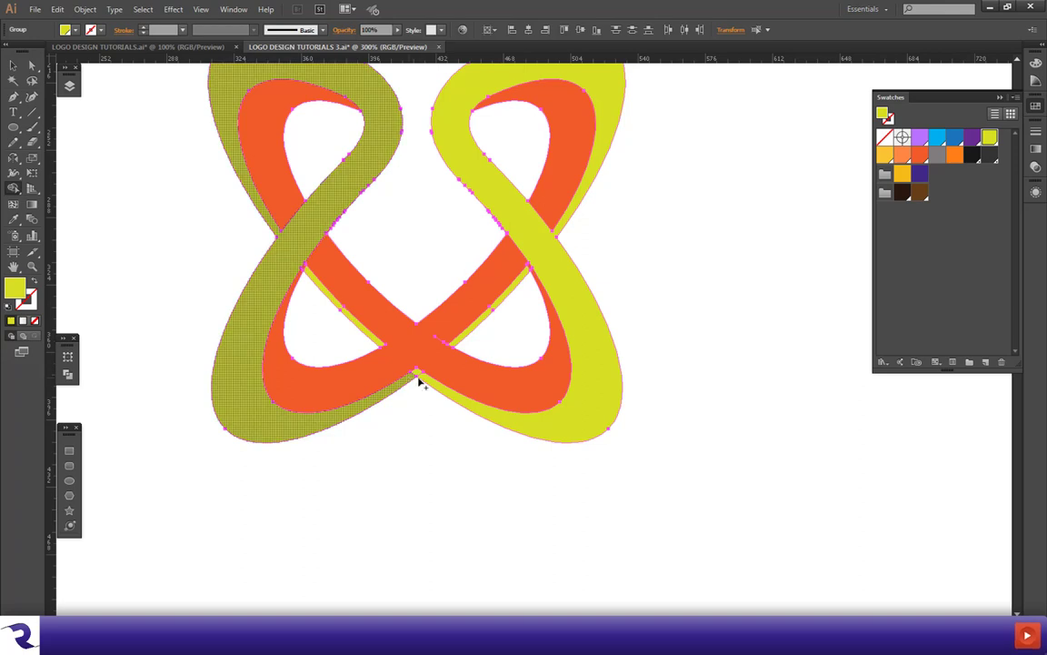
{"action": "scroll", "coordinate": [416, 382], "scroll_direction": "up", "scroll_amount": 2}
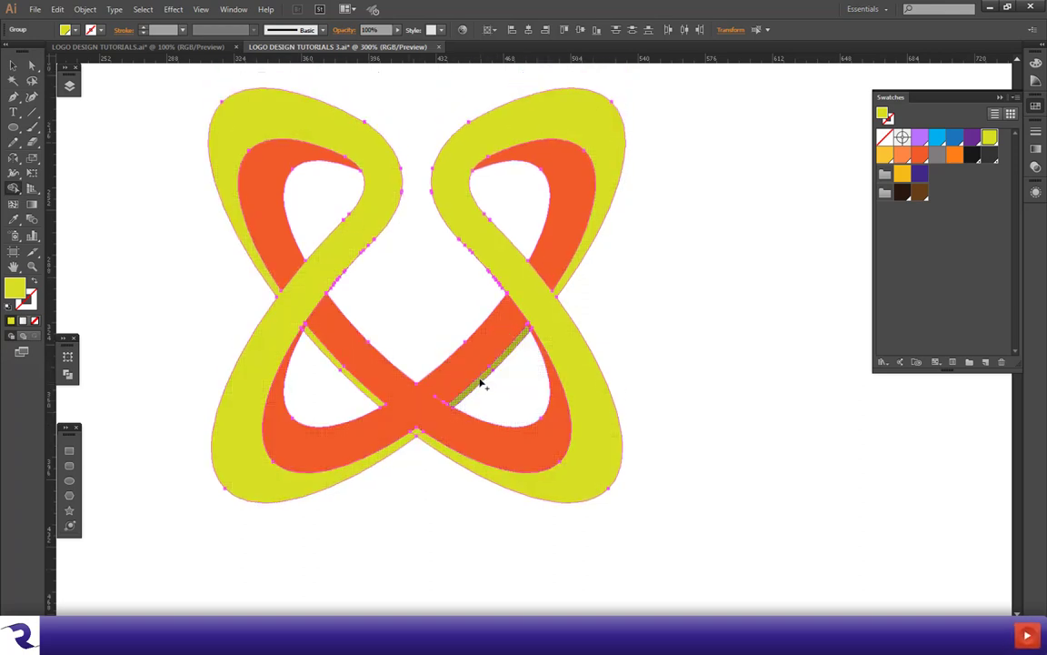
{"action": "left_click", "coordinate": [12, 68]}
{"action": "left_click", "coordinate": [732, 285]}
{"action": "scroll", "coordinate": [663, 301], "scroll_direction": "down", "scroll_amount": 4}
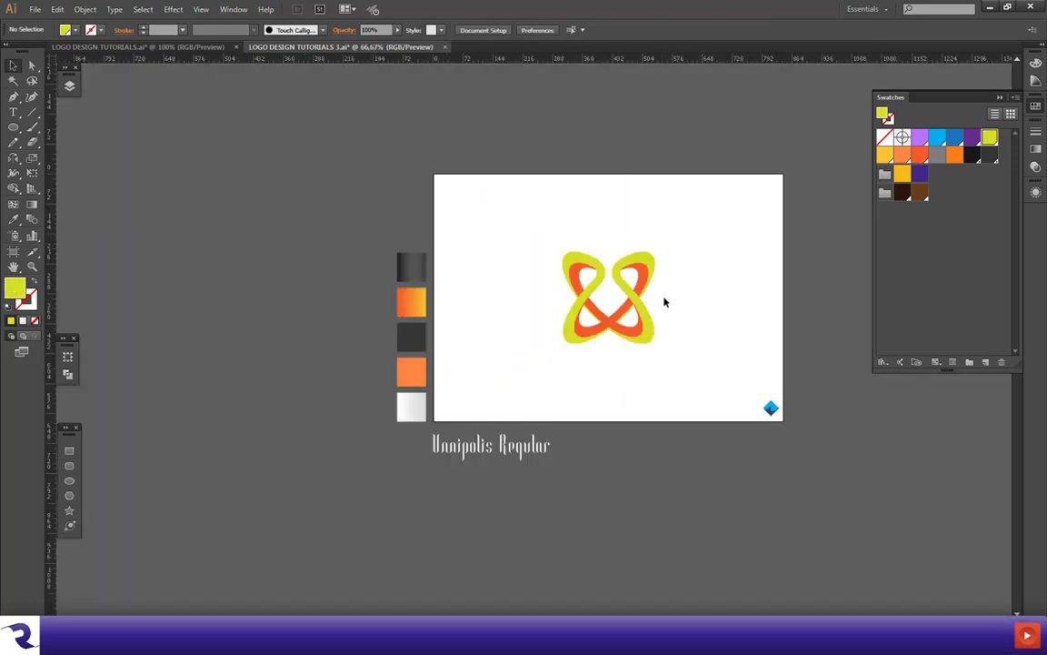
{"action": "scroll", "coordinate": [671, 299], "scroll_direction": "right", "scroll_amount": 1}
{"action": "scroll", "coordinate": [673, 300], "scroll_direction": "up", "scroll_amount": 2}
Step: Apply the sampled dark grey gradient to the left half's group and ungroup it
{"action": "left_click", "coordinate": [499, 243]}
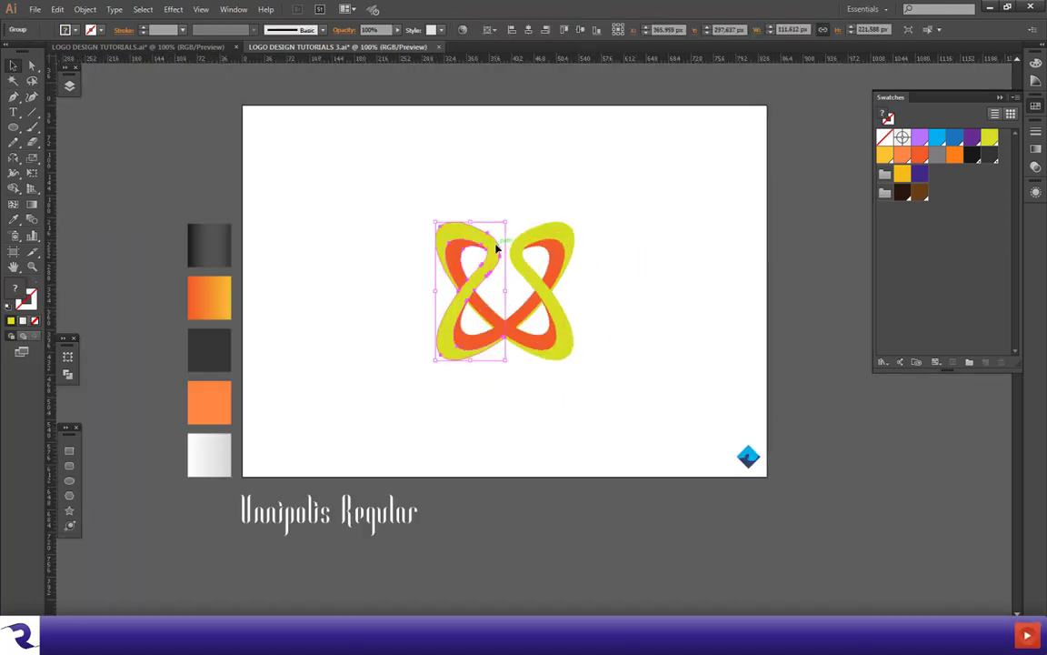
{"action": "key", "text": "i"}
{"action": "left_click", "coordinate": [209, 243]}
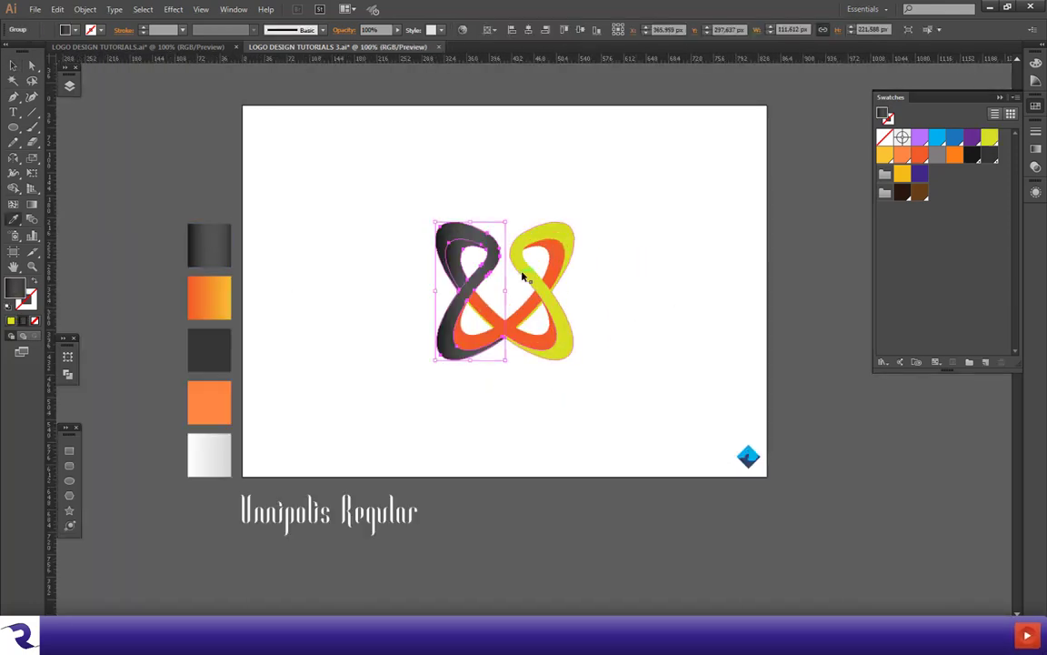
{"action": "right_click", "coordinate": [457, 234]}
{"action": "left_click", "coordinate": [491, 307]}
{"action": "left_click", "coordinate": [595, 312], "text": "ctrl"}
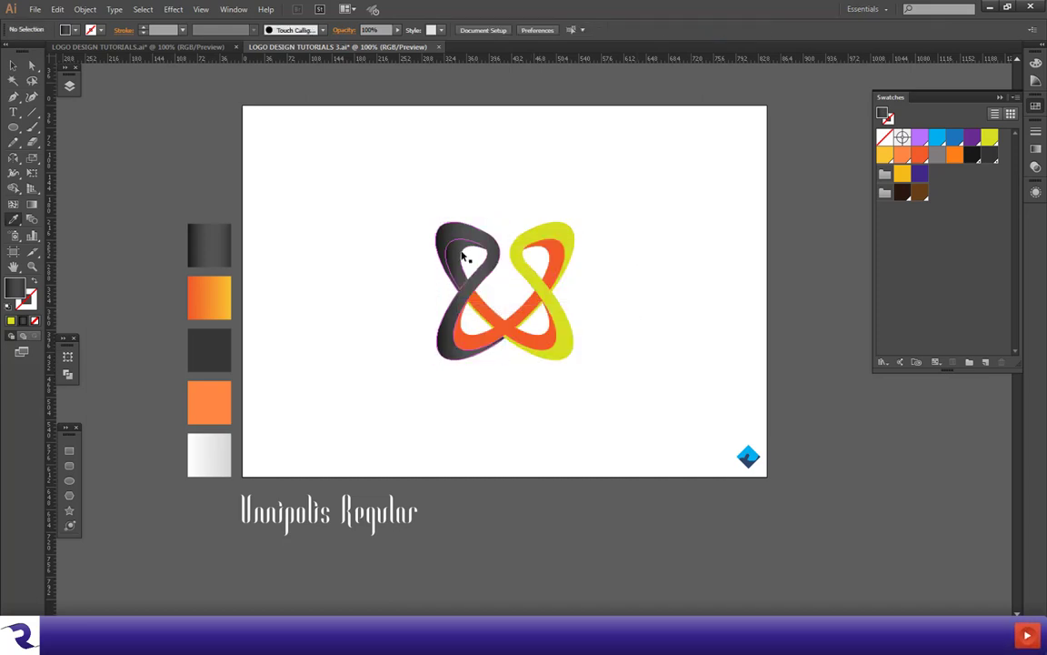
Step: Fill the left half's upper inner band with the sampled orange-to-yellow gradient
{"action": "left_click", "coordinate": [459, 252], "text": "ctrl"}
{"action": "left_click", "coordinate": [216, 300]}
{"action": "left_click", "coordinate": [607, 296], "text": "ctrl"}
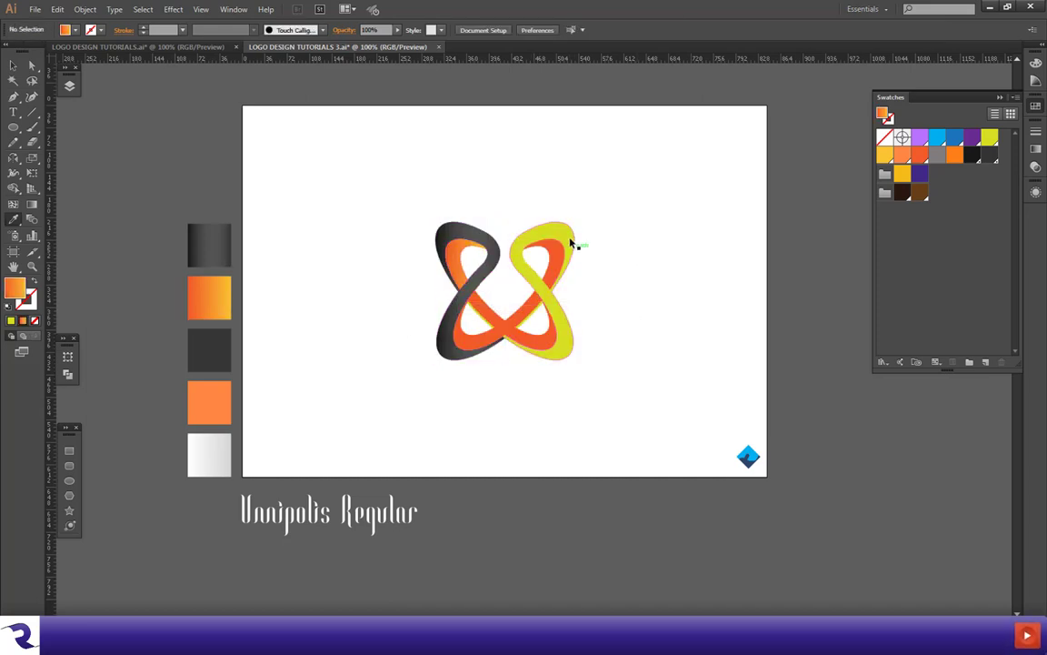
Step: Apply the left outer band's dark grey gradient to the right half's group and ungroup it
{"action": "left_click", "coordinate": [570, 241], "text": "ctrl"}
{"action": "left_click", "coordinate": [474, 230]}
{"action": "left_click", "coordinate": [615, 283], "text": "ctrl"}
{"action": "left_click", "coordinate": [564, 240], "text": "ctrl"}
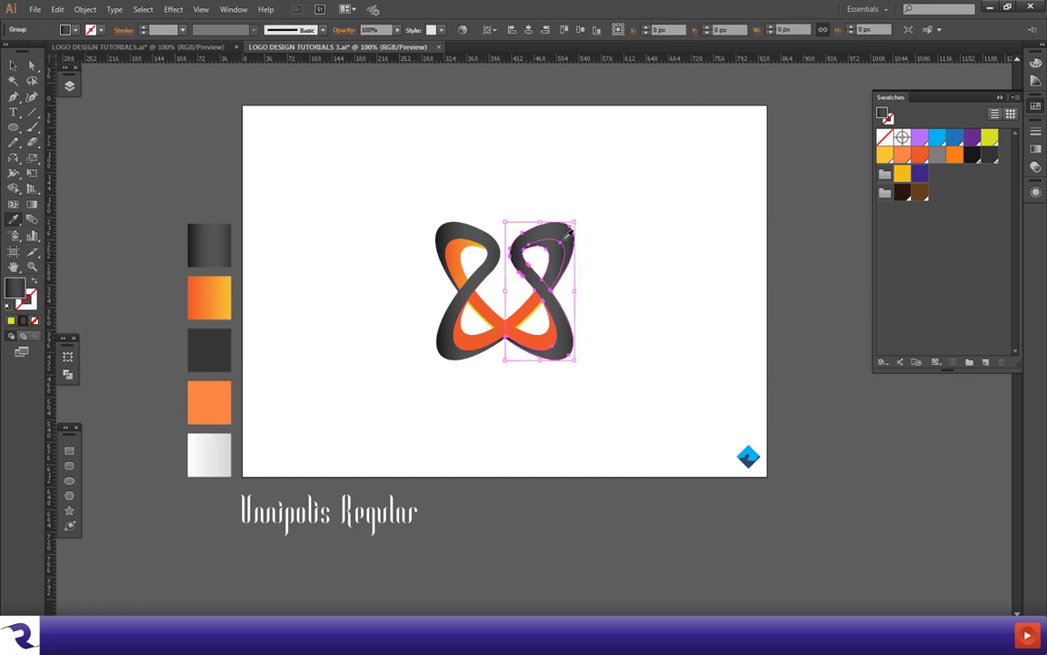
{"action": "right_click", "coordinate": [565, 239]}
{"action": "left_click", "coordinate": [601, 311]}
{"action": "left_click", "coordinate": [603, 308], "text": "ctrl"}
Step: Fill the right half's upper inner band and the merged crossing band with the orange-to-yellow gradient
{"action": "left_click", "coordinate": [549, 260], "text": "ctrl"}
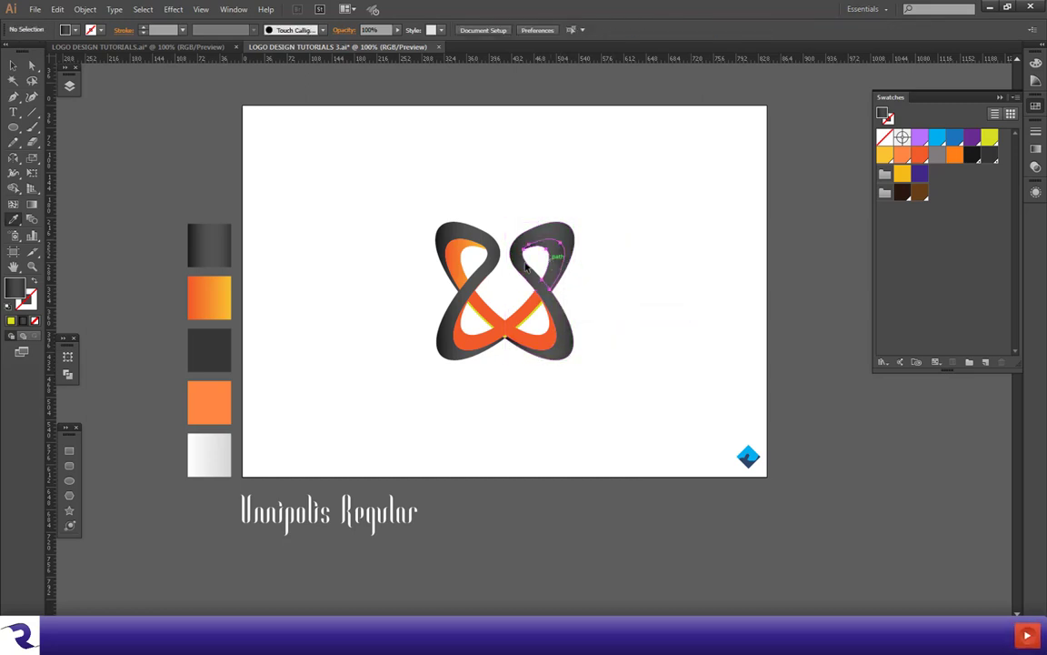
{"action": "left_click", "coordinate": [457, 254]}
{"action": "left_click", "coordinate": [560, 387], "text": "ctrl"}
{"action": "left_click", "coordinate": [505, 323], "text": "ctrl"}
{"action": "left_click", "coordinate": [230, 291]}
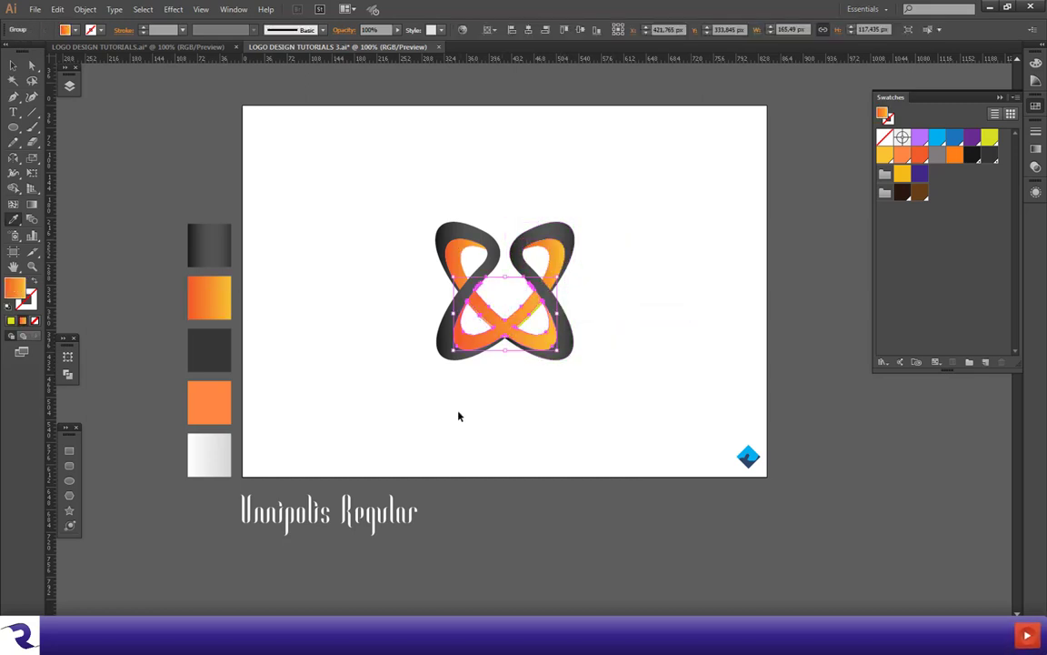
{"action": "left_click", "coordinate": [462, 427], "text": "ctrl"}
Step: Ungroup the remaining lime-green pieces: the right diagonal's edge strip and the small diamond below the crossing
{"action": "scroll", "coordinate": [516, 348], "scroll_direction": "up", "scroll_amount": 4}
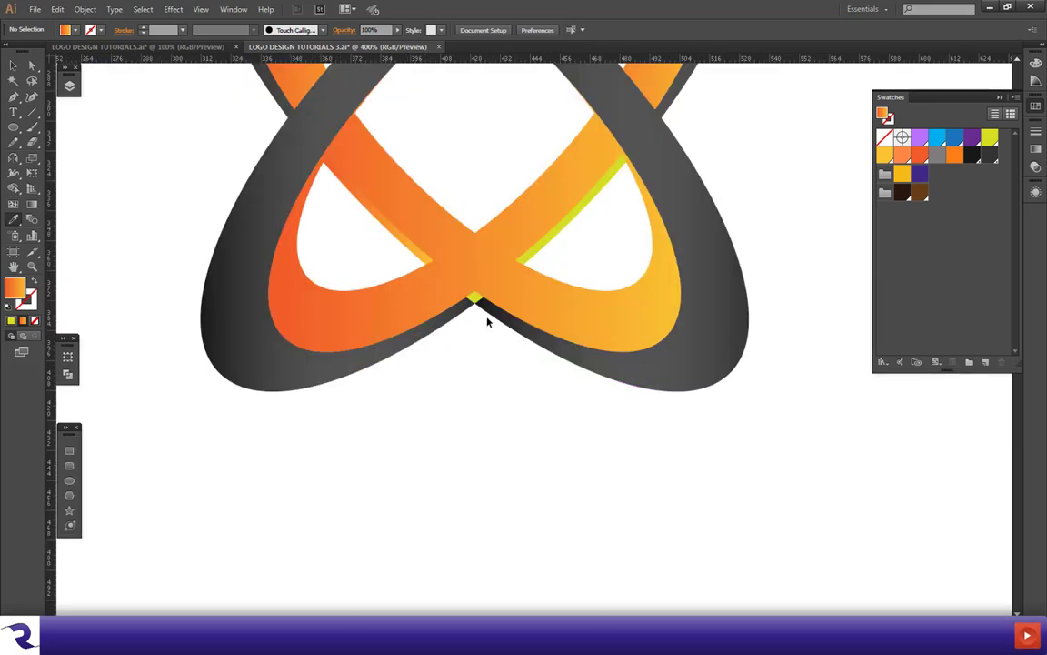
{"action": "left_click", "coordinate": [474, 297], "text": "ctrl"}
{"action": "scroll", "coordinate": [493, 347], "scroll_direction": "down", "scroll_amount": 2}
{"action": "left_click", "coordinate": [498, 351], "text": "ctrl"}
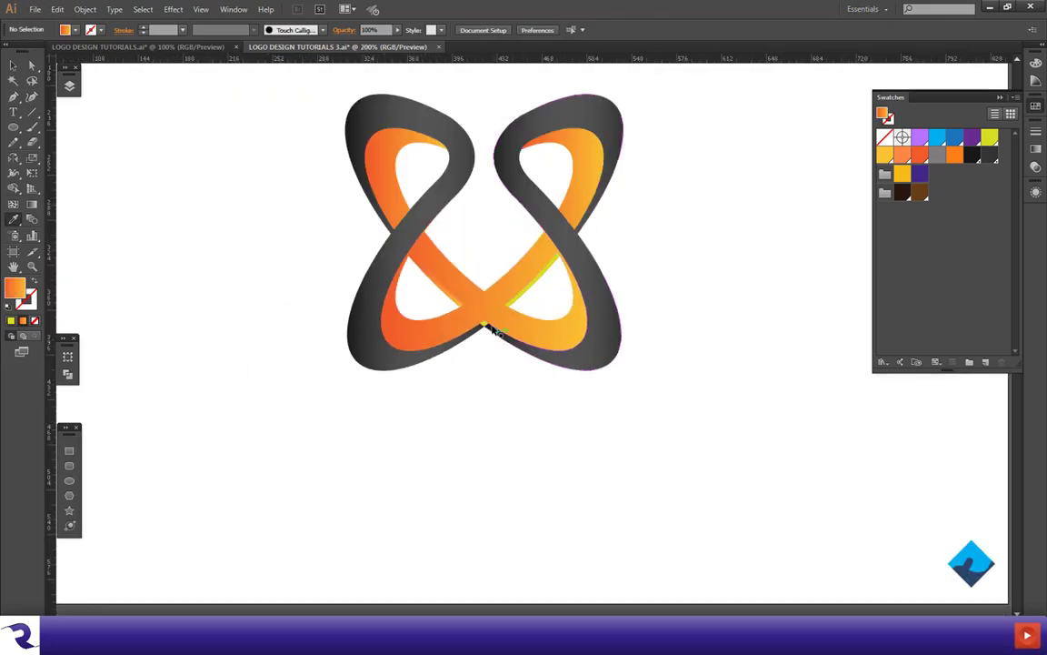
{"action": "left_click", "coordinate": [518, 296], "text": "ctrl"}
{"action": "right_click", "coordinate": [518, 301]}
{"action": "left_click", "coordinate": [542, 373]}
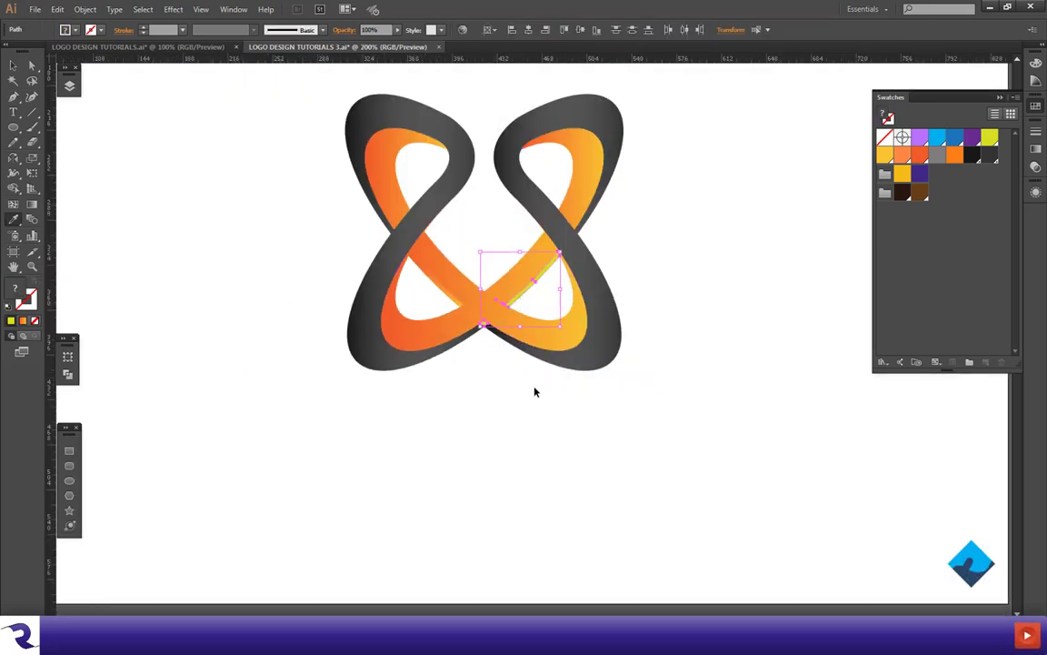
{"action": "left_click", "coordinate": [535, 390], "text": "ctrl"}
Step: Fill the right diagonal's lime-green edge strip with the sampled light grey gradient
{"action": "left_click", "coordinate": [533, 281], "text": "ctrl"}
{"action": "scroll", "coordinate": [534, 332], "scroll_direction": "down", "scroll_amount": 1}
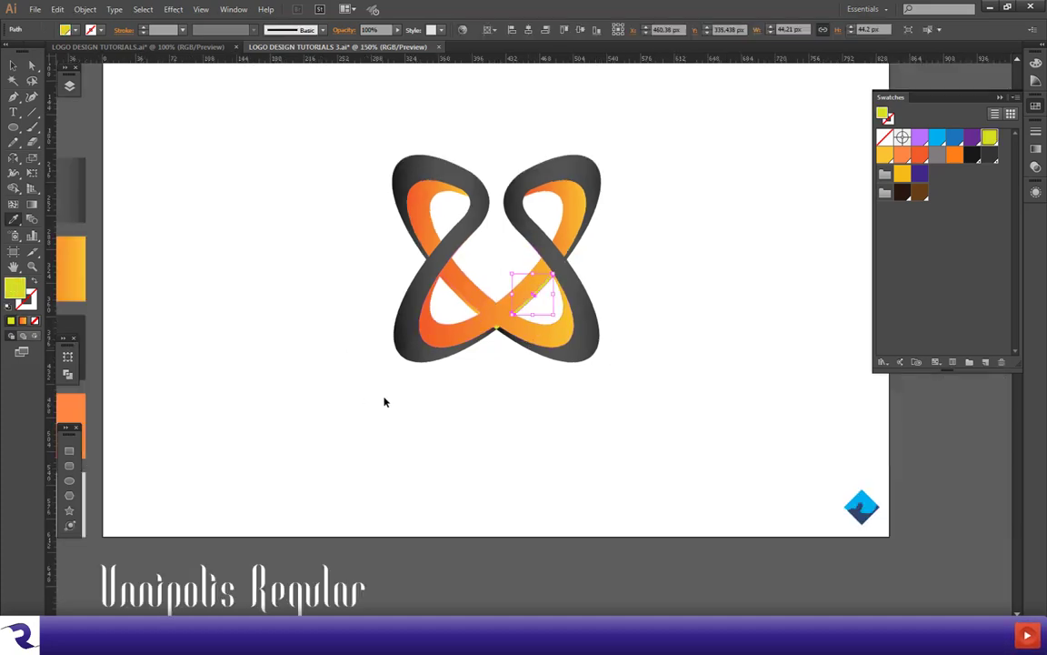
{"action": "scroll", "coordinate": [384, 400], "scroll_direction": "left", "scroll_amount": 1}
{"action": "left_click", "coordinate": [135, 496]}
{"action": "left_click", "coordinate": [511, 362], "text": "ctrl"}
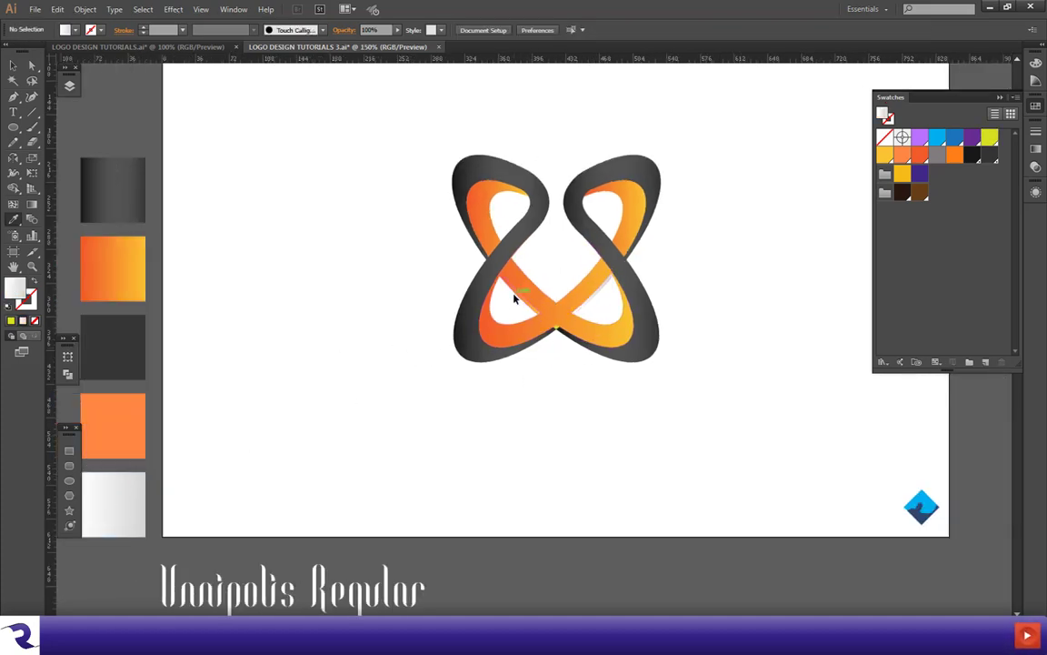
Step: Select the left diagonal's edge strip together with its group and ungroup it from the orange band
{"action": "left_click", "coordinate": [518, 296], "text": "ctrl"}
{"action": "left_click", "coordinate": [515, 361], "text": "ctrl"}
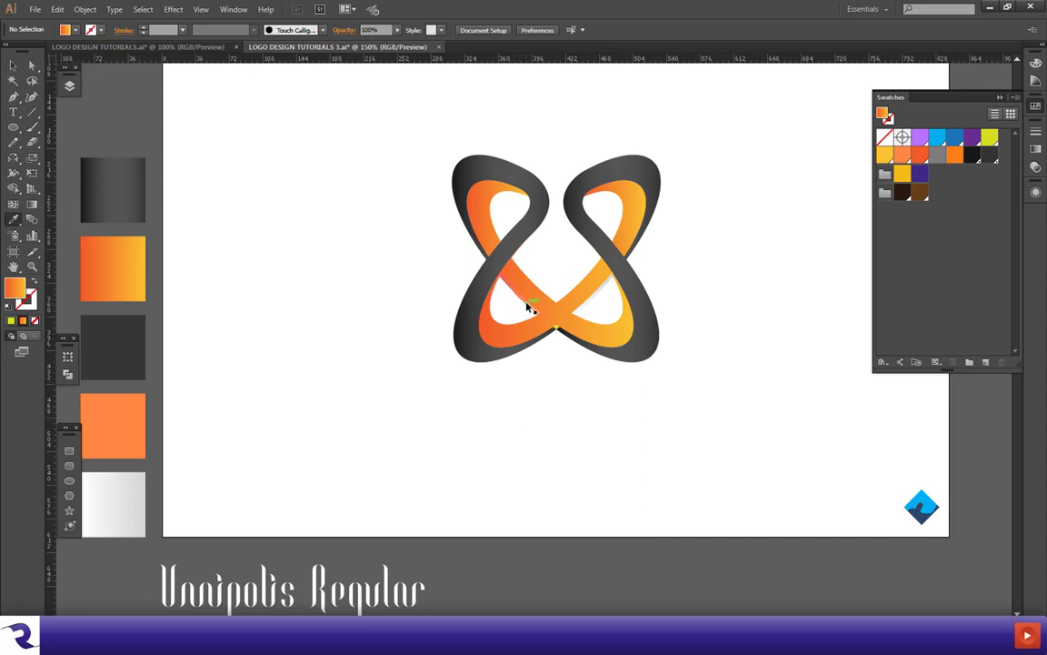
{"action": "left_click", "coordinate": [526, 303], "text": "ctrl"}
{"action": "right_click", "coordinate": [525, 307]}
{"action": "left_click", "coordinate": [552, 383]}
{"action": "left_click", "coordinate": [538, 364], "text": "ctrl"}
Step: Fill the left diagonal's edge strip with the sampled light grey gradient
{"action": "left_click", "coordinate": [530, 312], "text": "ctrl"}
{"action": "left_click", "coordinate": [129, 496]}
{"action": "left_click", "coordinate": [521, 457], "text": "ctrl"}
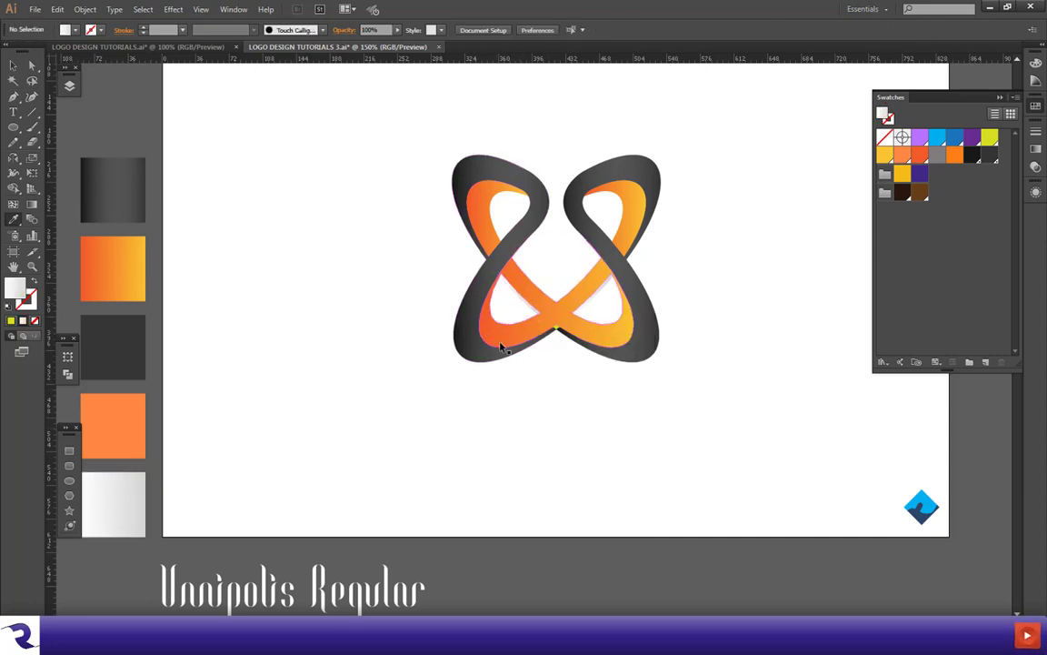
Step: Recolor both diagonals' edge strips with the sampled solid dark grey
{"action": "left_click", "coordinate": [526, 303]}
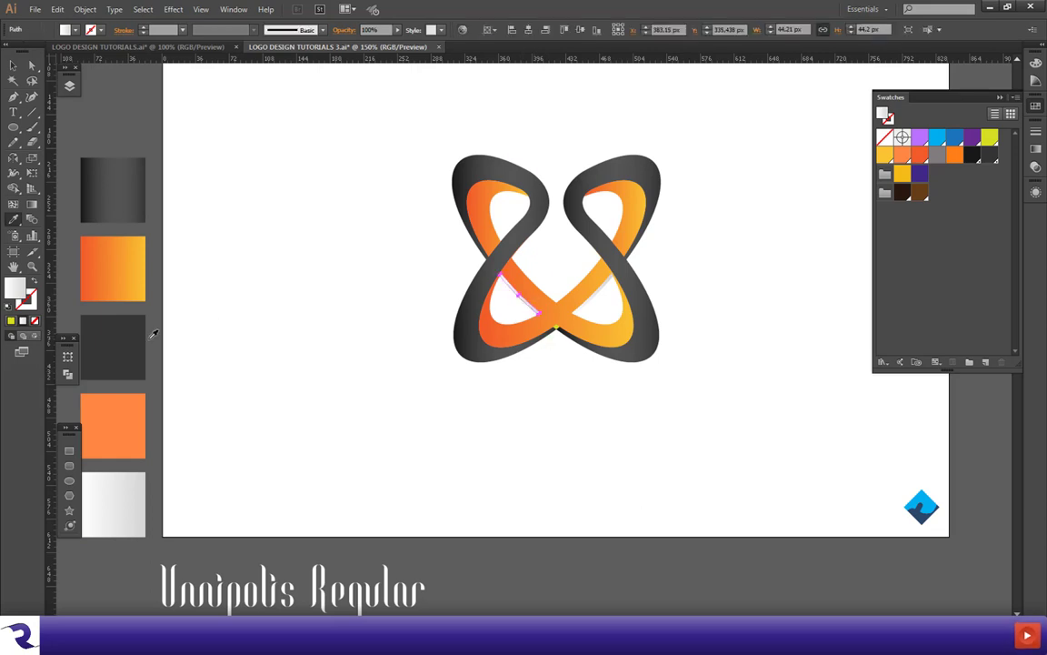
{"action": "left_click", "coordinate": [129, 337]}
{"action": "left_click", "coordinate": [610, 300], "text": "ctrl"}
{"action": "left_click", "coordinate": [601, 290], "text": "ctrl"}
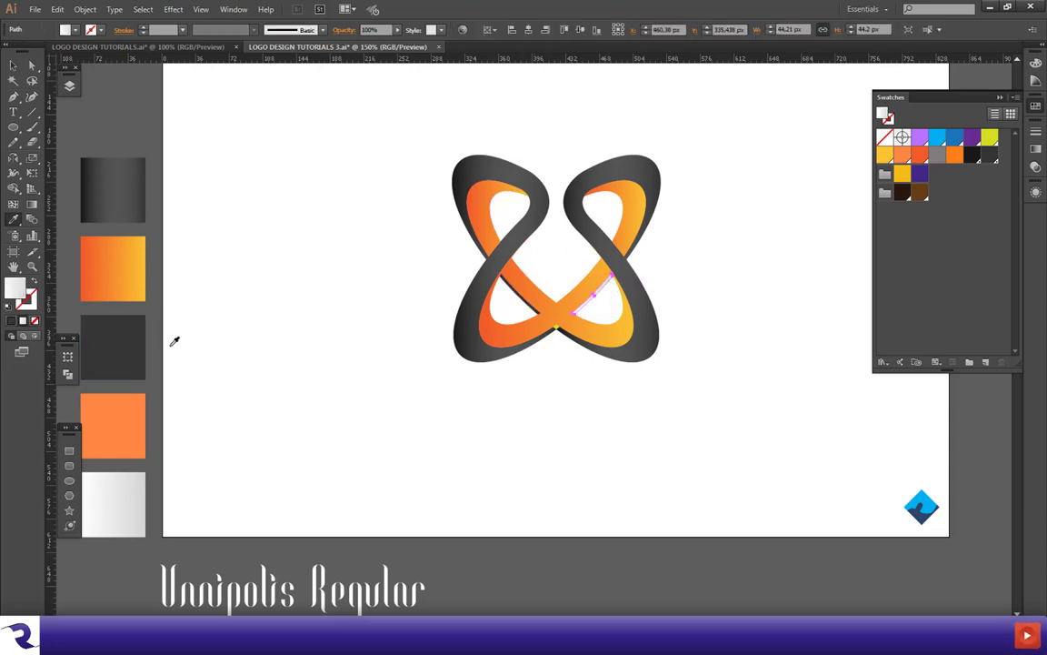
{"action": "left_click", "coordinate": [113, 343]}
{"action": "left_click", "coordinate": [499, 427], "text": "ctrl"}
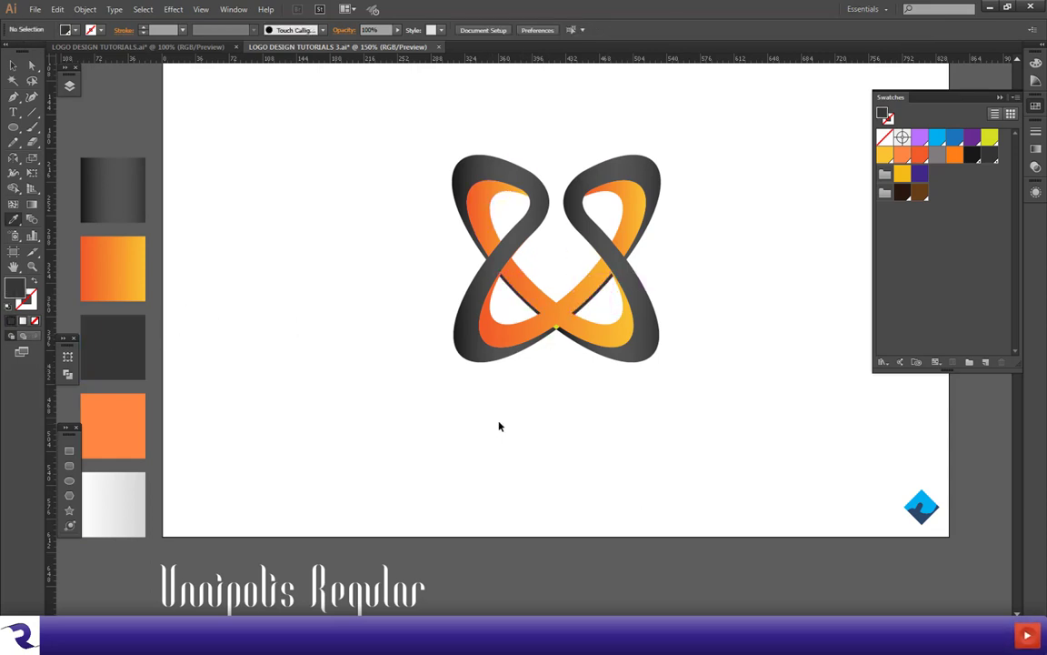
Step: Fill the small lime-green diamond below the central crossing with the sampled solid dark grey
{"action": "left_click", "coordinate": [559, 331], "text": "ctrl"}
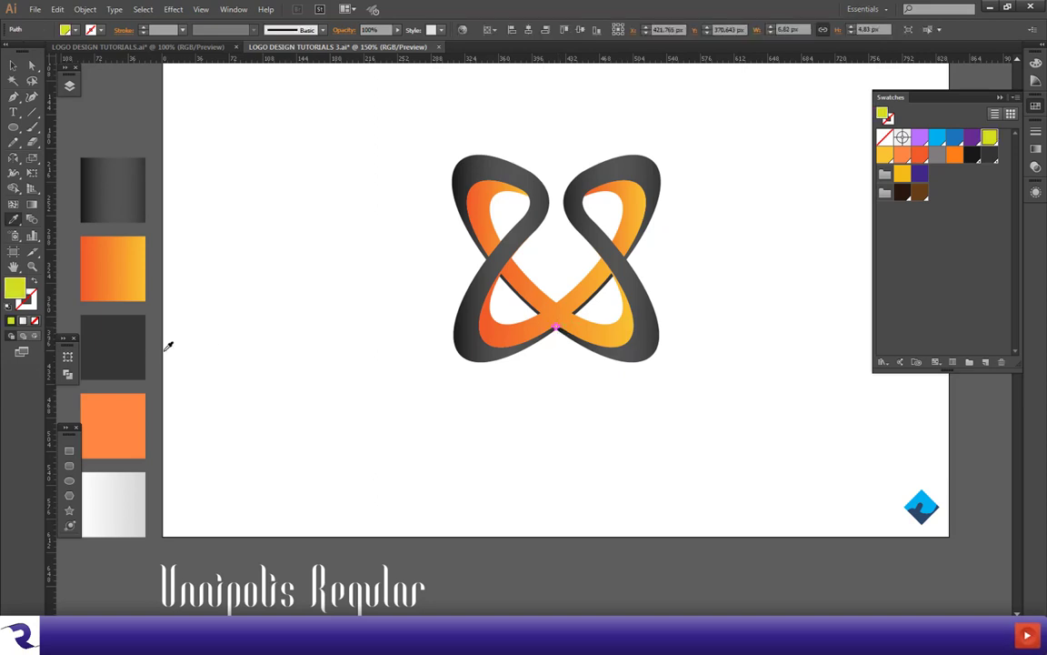
{"action": "left_click", "coordinate": [131, 409]}
{"action": "left_click", "coordinate": [496, 447], "text": "ctrl"}
{"action": "left_click", "coordinate": [127, 325]}
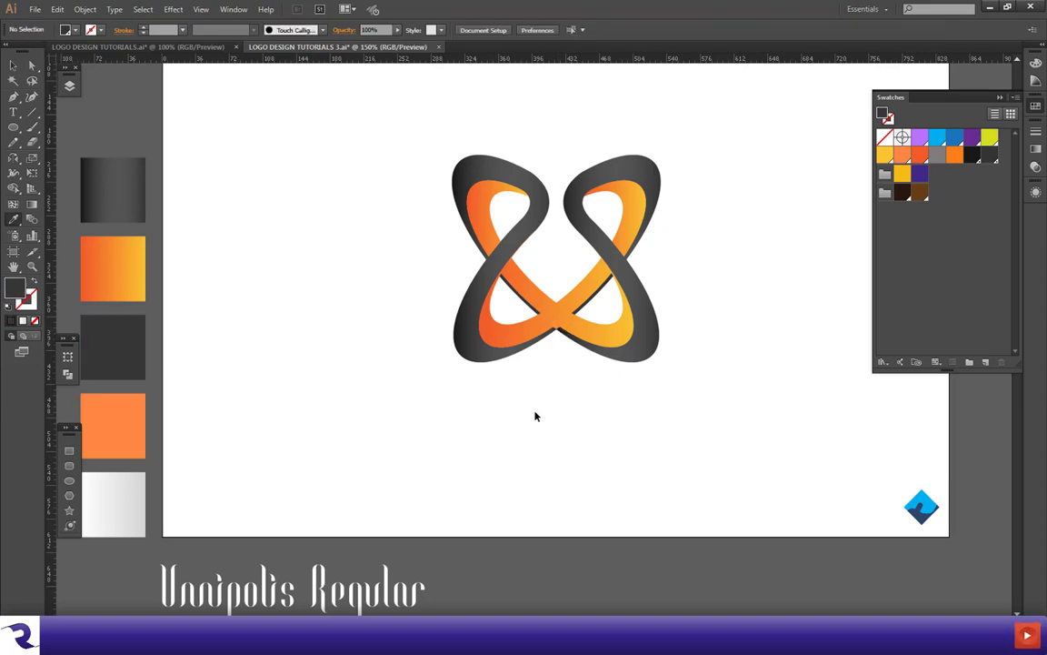
{"action": "left_click", "coordinate": [557, 333], "text": "ctrl"}
{"action": "left_click", "coordinate": [126, 347]}
{"action": "left_click", "coordinate": [436, 475], "text": "ctrl"}
Step: Redirect the right upper inner band's gradient diagonally, from the loop's upper outer edge down toward its dark diagonal, with the Gradient tool
{"action": "left_click", "coordinate": [13, 66]}
{"action": "left_click", "coordinate": [626, 210]}
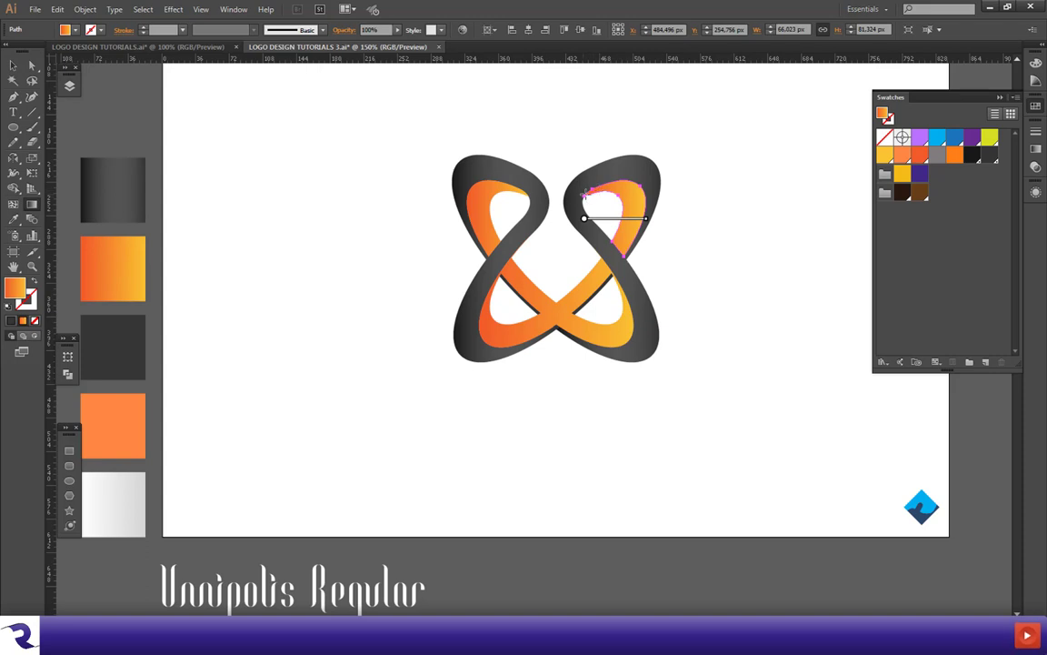
{"action": "left_click_drag", "start_coordinate": [629, 180], "coordinate": [600, 235]}
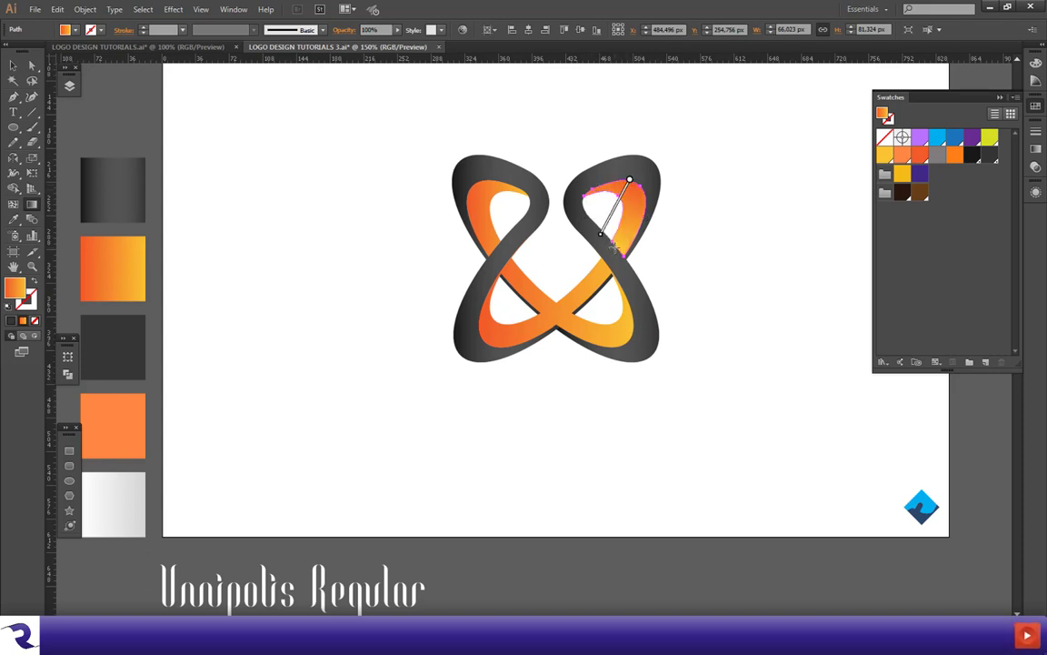
{"action": "left_click_drag", "start_coordinate": [635, 181], "coordinate": [553, 298]}
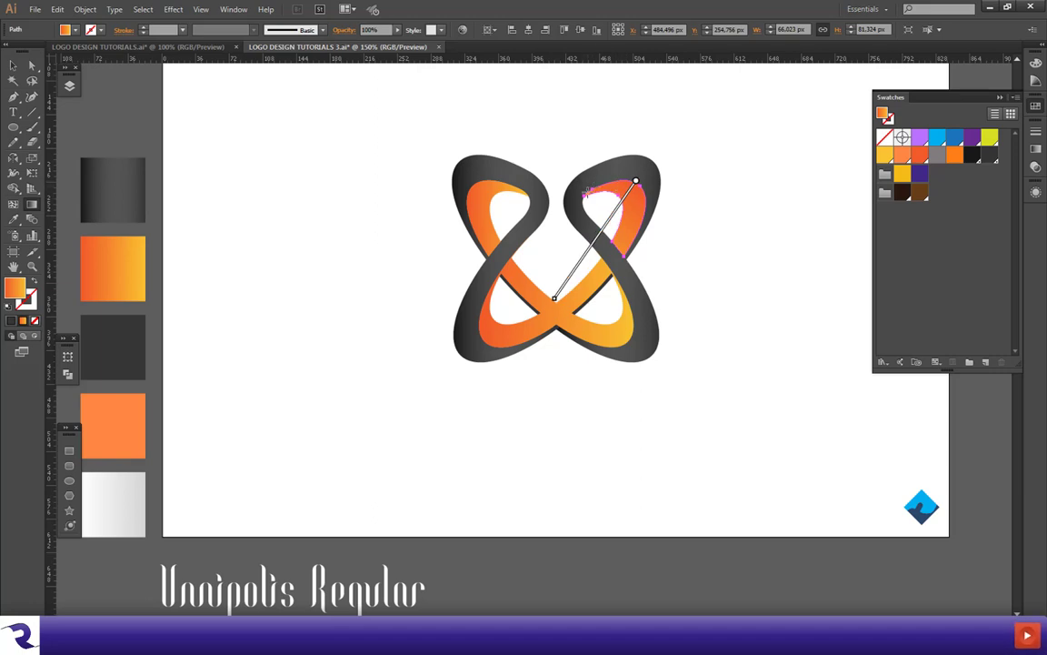
{"action": "left_click_drag", "start_coordinate": [641, 158], "coordinate": [600, 235]}
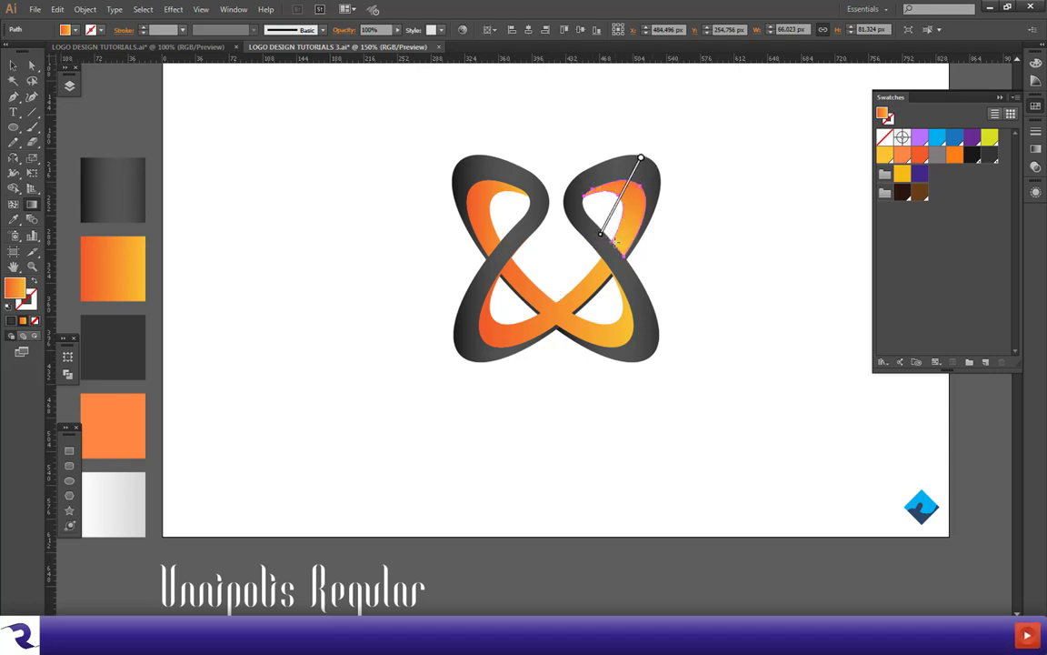
{"action": "left_click", "coordinate": [693, 270], "text": "ctrl"}
Step: Redirect the left upper inner band's gradient diagonally, from the loop's upper outer corner down toward its dark diagonal
{"action": "left_click", "coordinate": [491, 215], "text": "ctrl"}
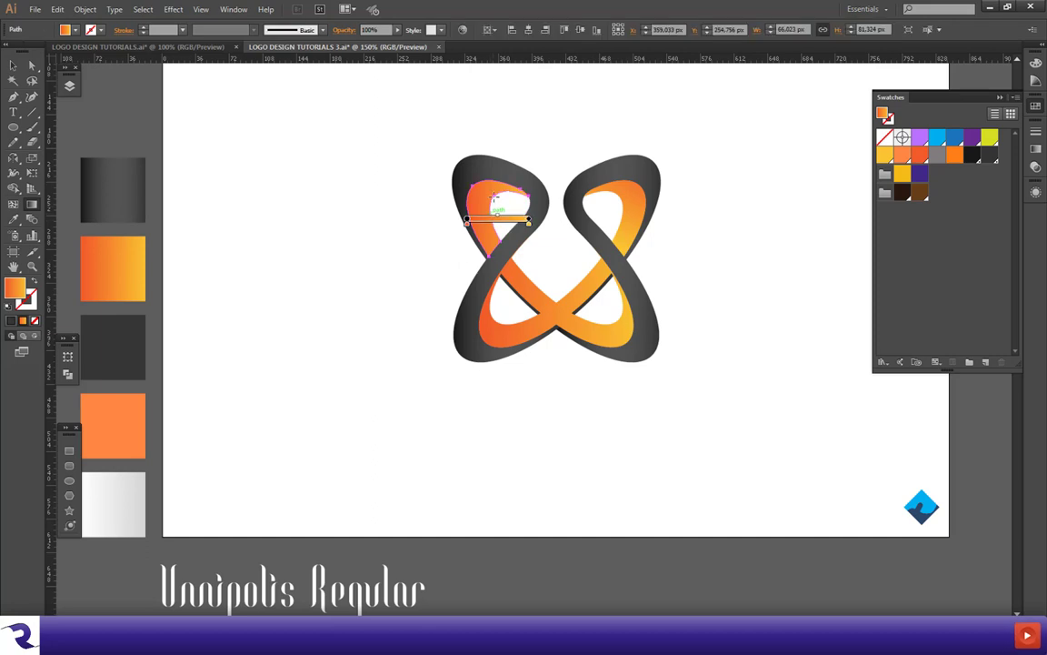
{"action": "mouse_move", "coordinate": [461, 163]}
{"action": "left_mouse_down"}
{"action": "mouse_move", "coordinate": [505, 225]}
{"action": "mouse_move", "coordinate": [502, 240]}
{"action": "mouse_move", "coordinate": [510, 233]}
{"action": "left_mouse_up"}
{"action": "left_click", "coordinate": [657, 290], "text": "ctrl"}
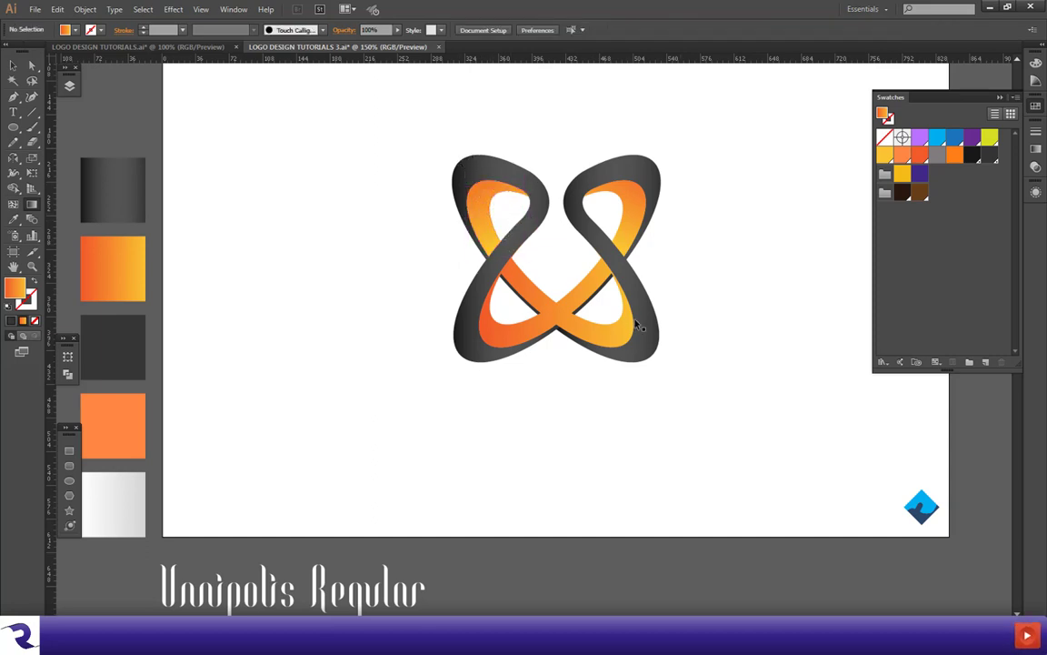
Step: Change the gradient type of the orange crossing bands from linear to Radial
{"action": "left_click", "coordinate": [524, 288], "text": "ctrl"}
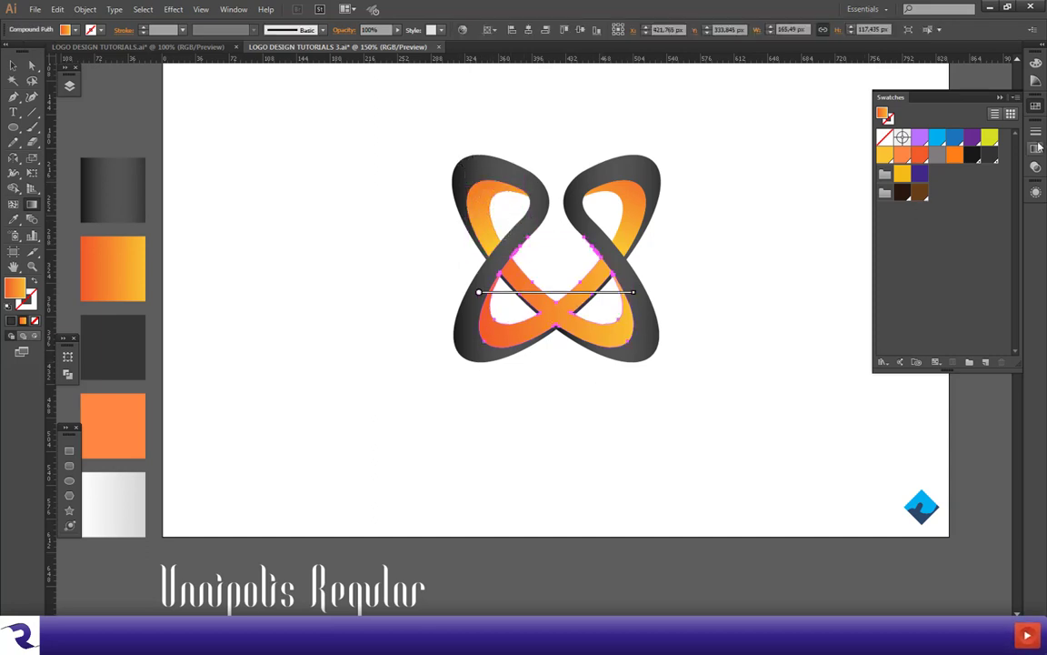
{"action": "left_click", "coordinate": [1037, 147]}
{"action": "left_click", "coordinate": [954, 140]}
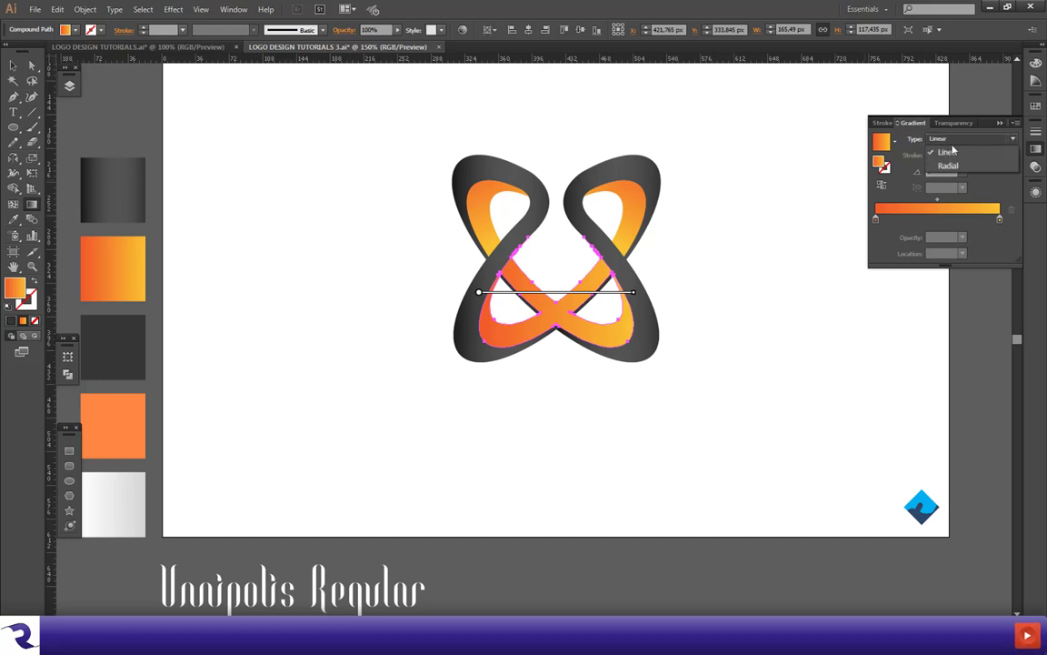
{"action": "left_click", "coordinate": [951, 167]}
{"action": "key", "text": "ctrl+shift+a"}
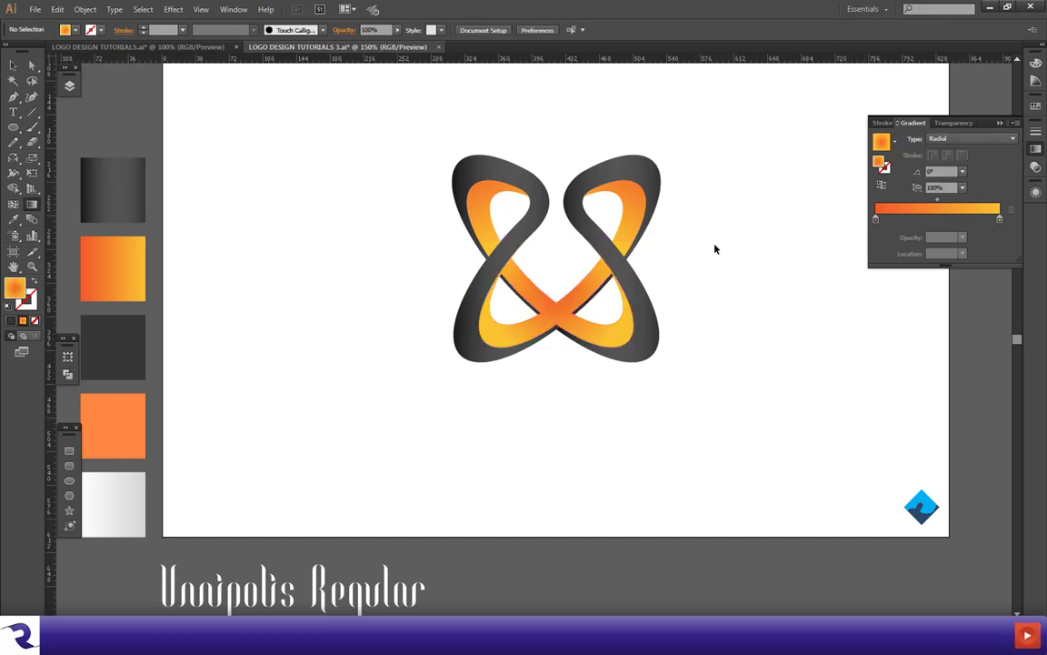
{"action": "left_click", "coordinate": [472, 304]}
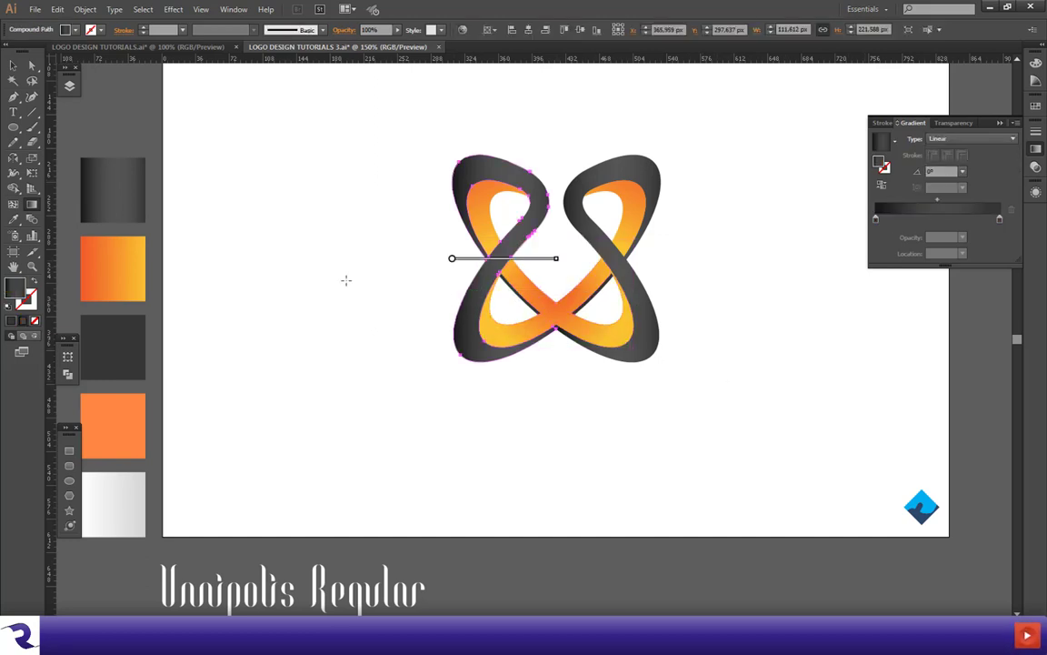
{"action": "left_click", "coordinate": [638, 290], "text": "ctrl"}
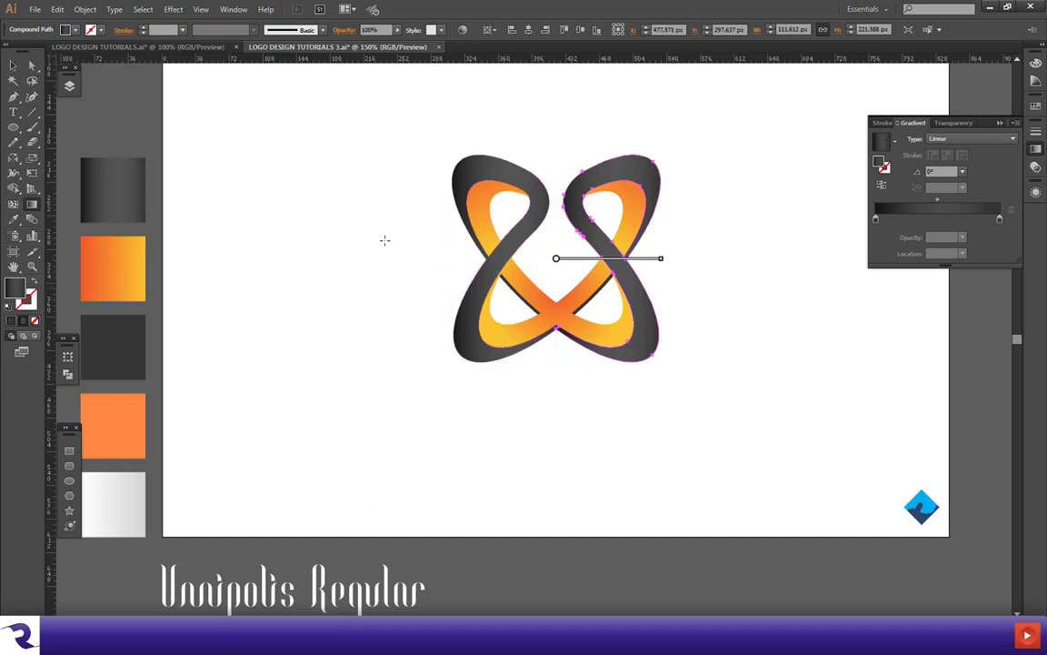
{"action": "left_click", "coordinate": [13, 65]}
{"action": "key", "text": "ctrl+shift+a"}
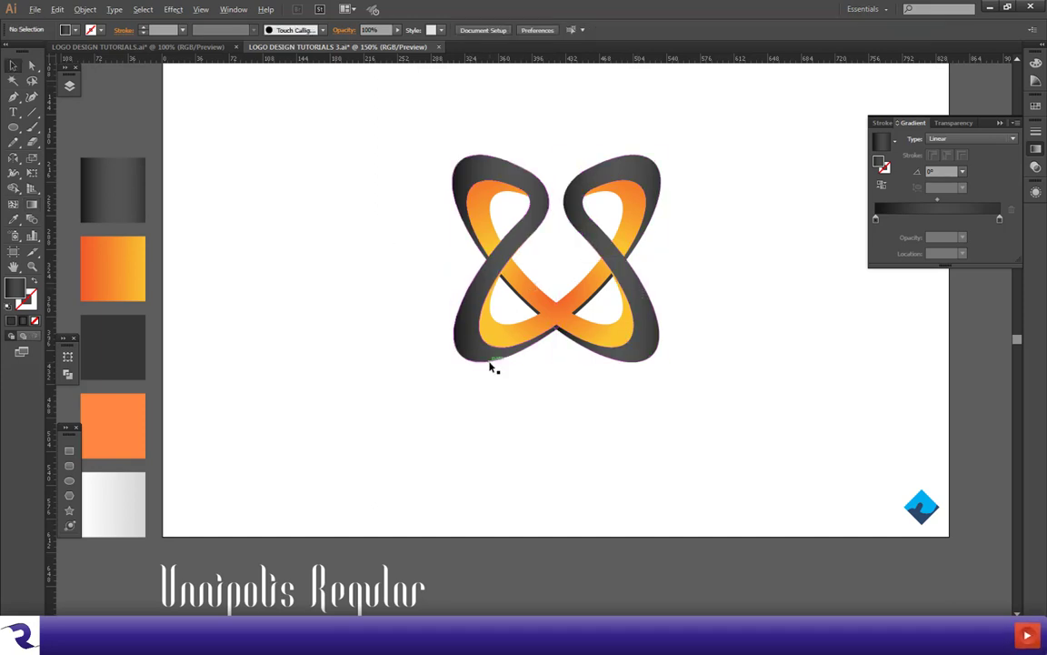
Step: Select the whole logo symbol and scale it down proportionally about its center to about 98 px wide
{"action": "scroll", "coordinate": [490, 364], "scroll_direction": "down", "scroll_amount": 1}
{"action": "key", "text": "ctrl+plus"}
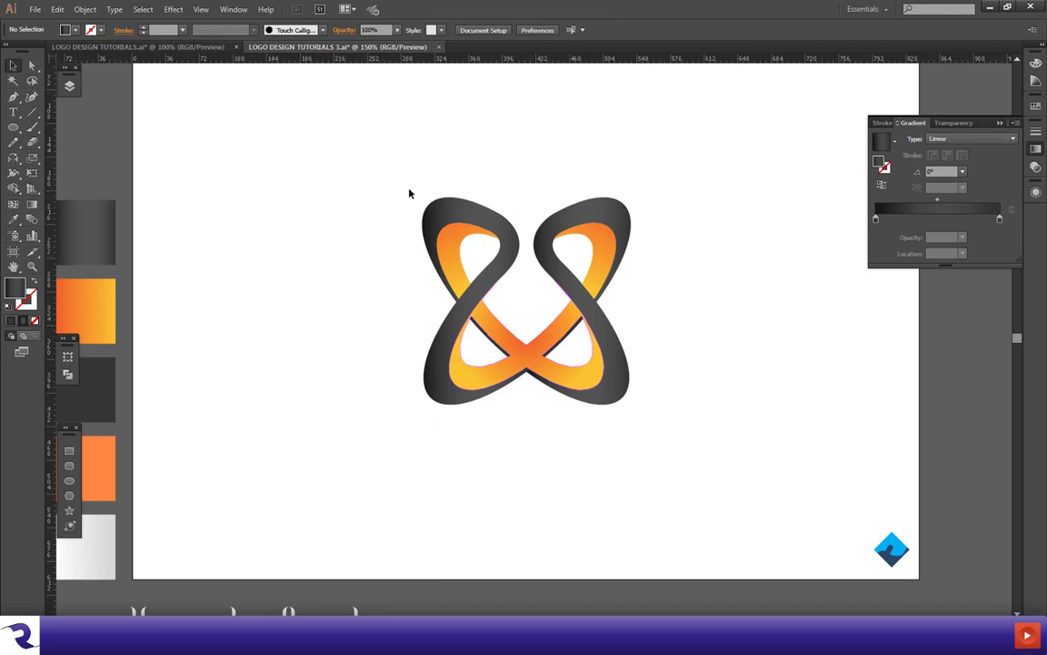
{"action": "left_click_drag", "start_coordinate": [401, 171], "coordinate": [673, 488]}
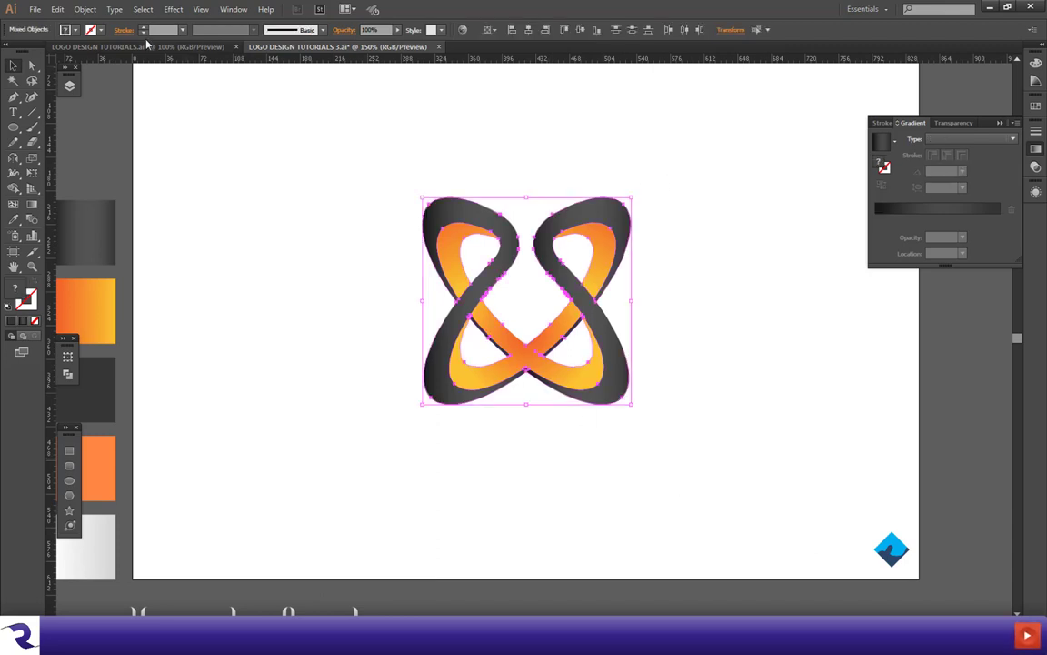
{"action": "left_click", "coordinate": [269, 162]}
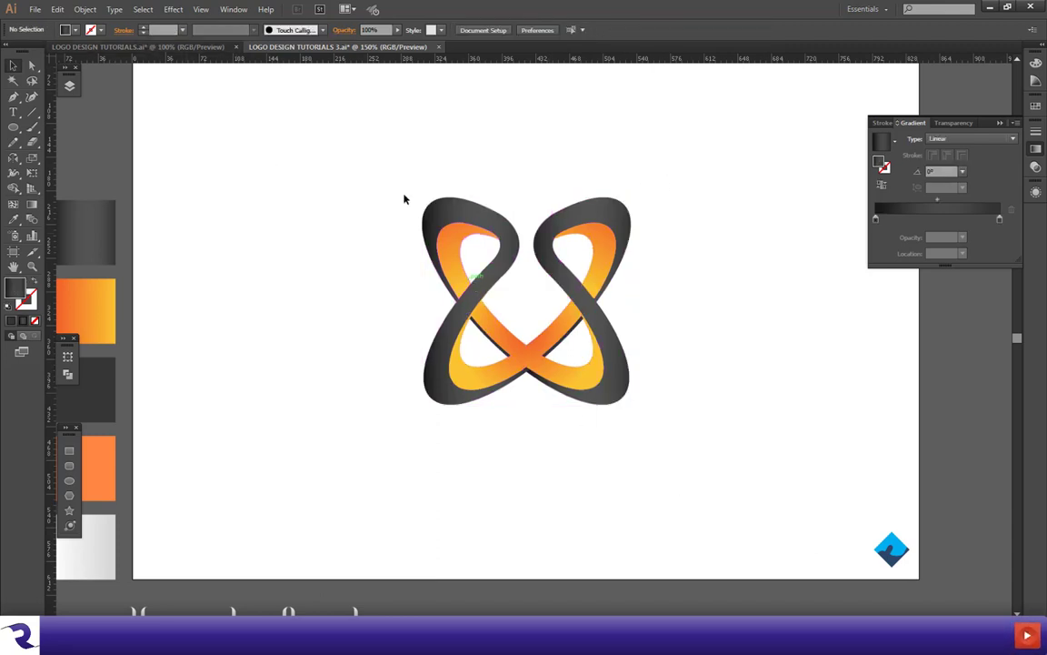
{"action": "left_click_drag", "start_coordinate": [405, 198], "coordinate": [689, 437]}
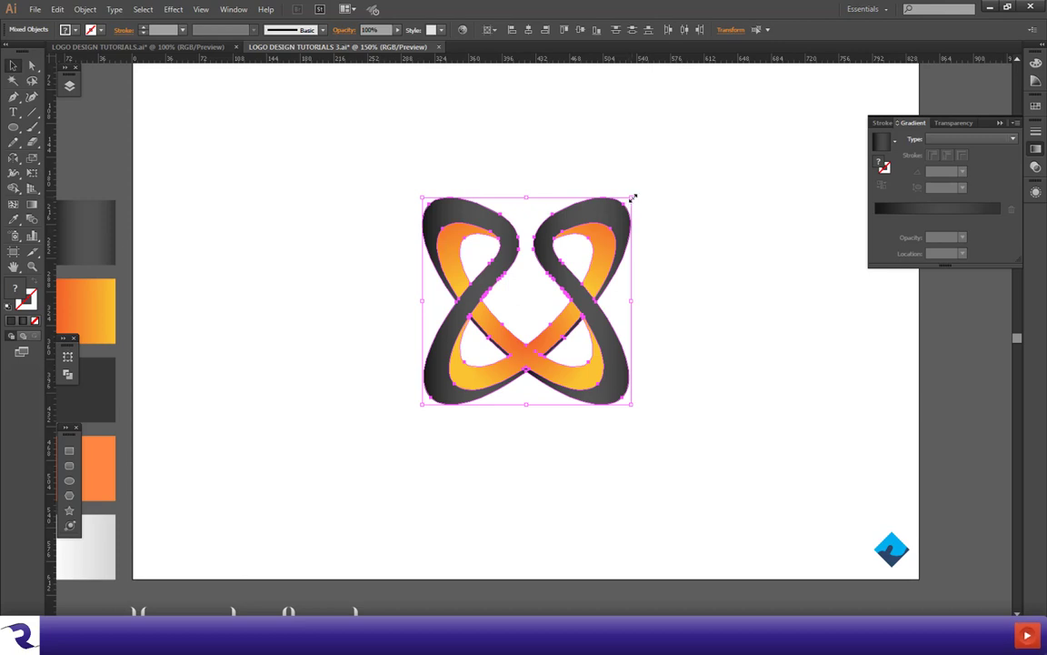
{"action": "left_click_drag", "start_coordinate": [634, 196], "coordinate": [503, 358]}
Step: Group all the pieces of the logo symbol
{"action": "scroll", "coordinate": [615, 306], "scroll_direction": "down", "scroll_amount": 3}
{"action": "scroll", "coordinate": [622, 346], "scroll_direction": "up", "scroll_amount": 2}
{"action": "right_click", "coordinate": [551, 296]}
{"action": "left_click", "coordinate": [570, 332]}
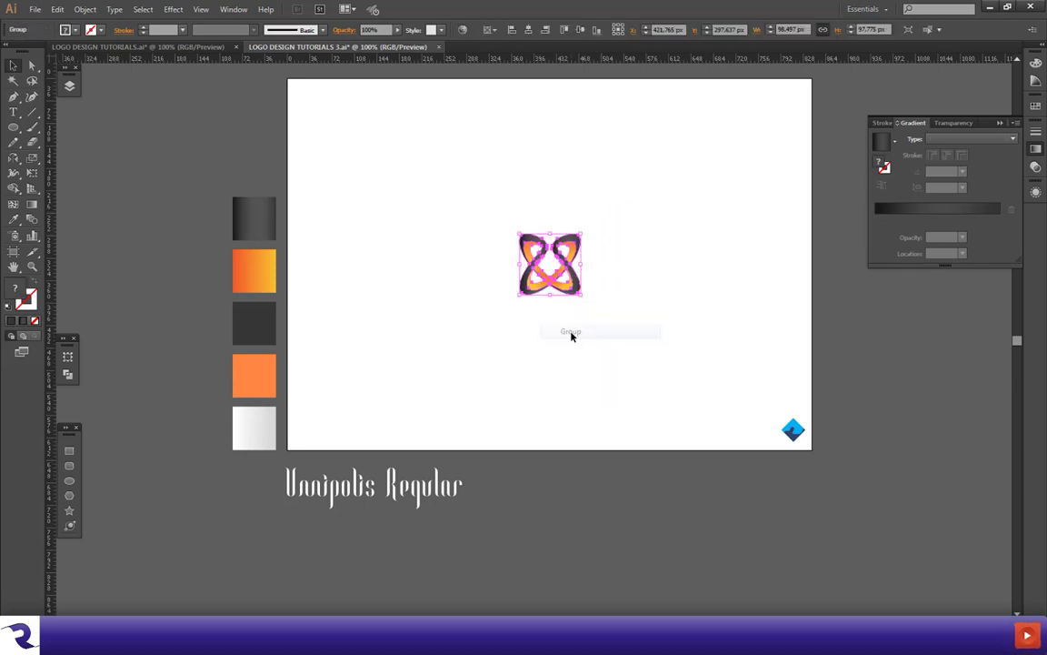
{"action": "left_click", "coordinate": [575, 350]}
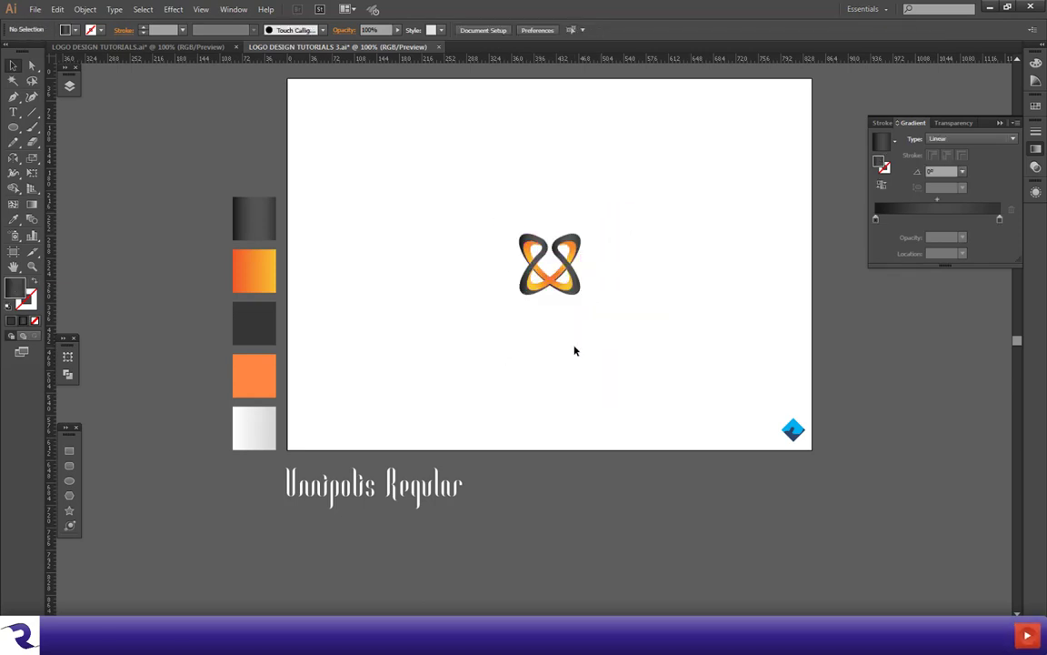
Step: Ungroup the logo symbol's pieces
{"action": "left_click", "coordinate": [549, 286]}
{"action": "scroll", "coordinate": [551, 287], "scroll_direction": "up", "scroll_amount": 5}
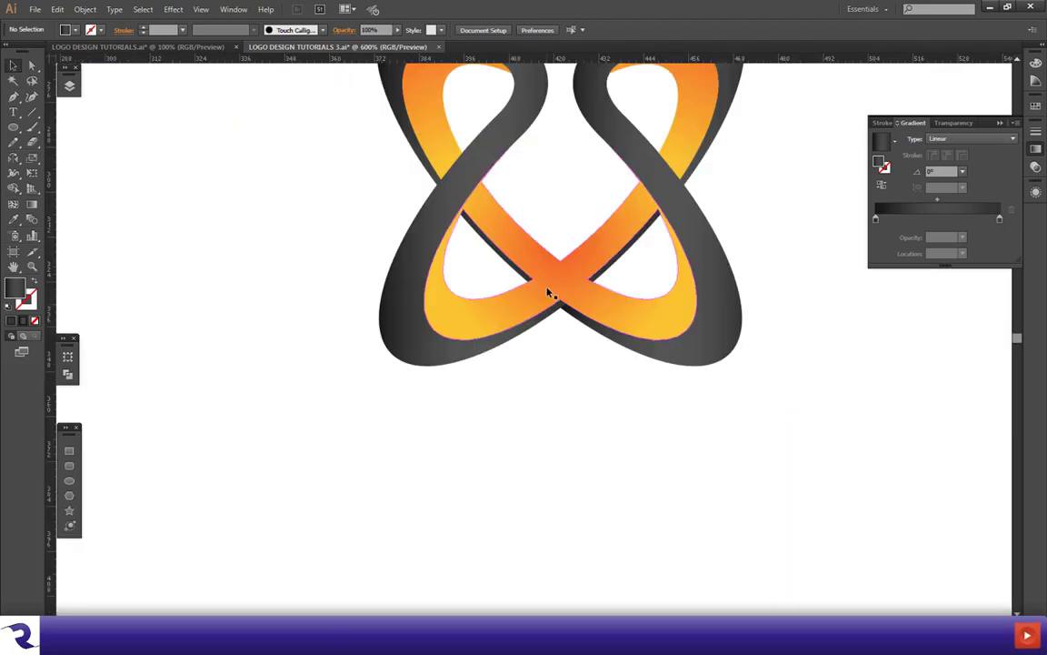
{"action": "right_click", "coordinate": [548, 299]}
{"action": "left_click", "coordinate": [564, 369]}
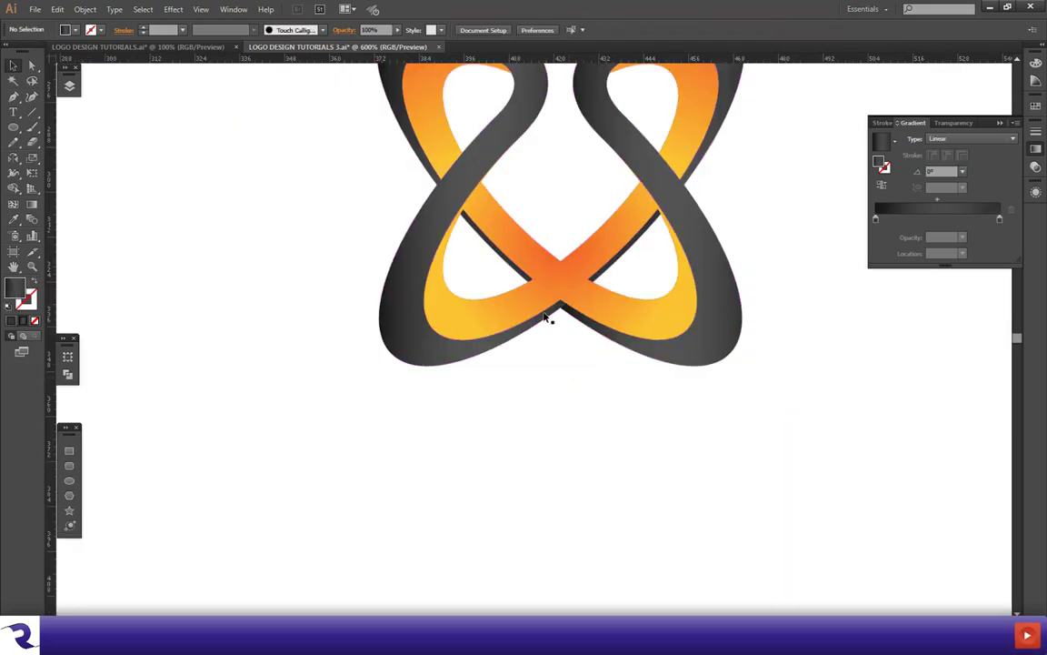
Step: Stretch the crossing bands' radial gradient out beyond the logo's outer edge and reverse its colors so yellow starts at the center
{"action": "left_click", "coordinate": [549, 316]}
{"action": "left_click", "coordinate": [32, 202]}
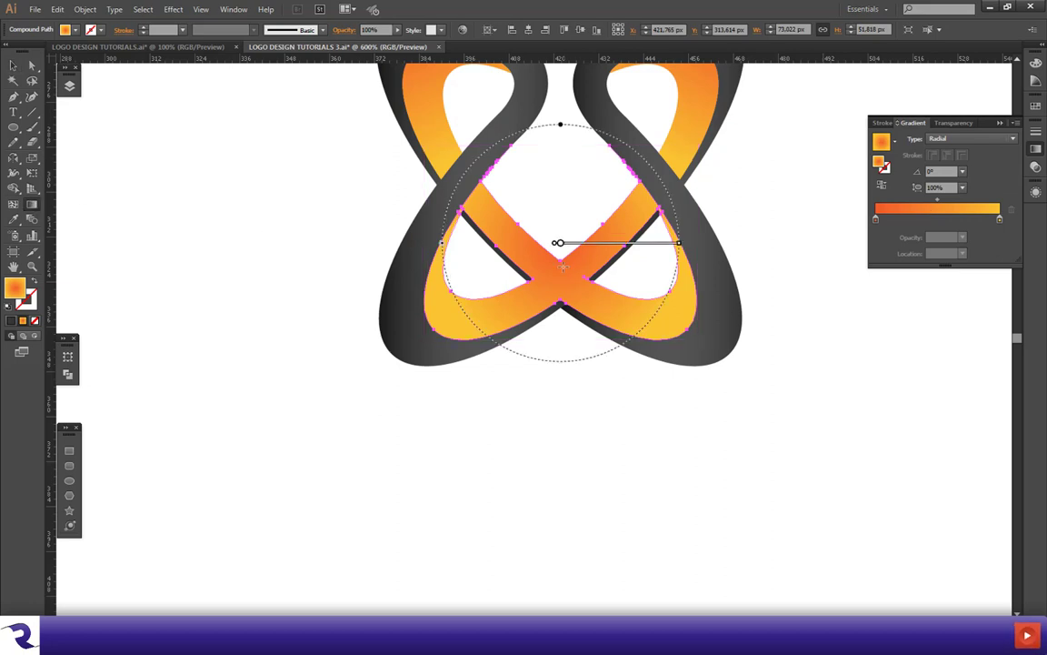
{"action": "mouse_move", "coordinate": [679, 242]}
{"action": "left_mouse_down"}
{"action": "mouse_move", "coordinate": [657, 244]}
{"action": "mouse_move", "coordinate": [850, 243]}
{"action": "left_mouse_up"}
{"action": "left_click", "coordinate": [882, 186]}
{"action": "left_click", "coordinate": [12, 67]}
{"action": "left_click", "coordinate": [235, 252]}
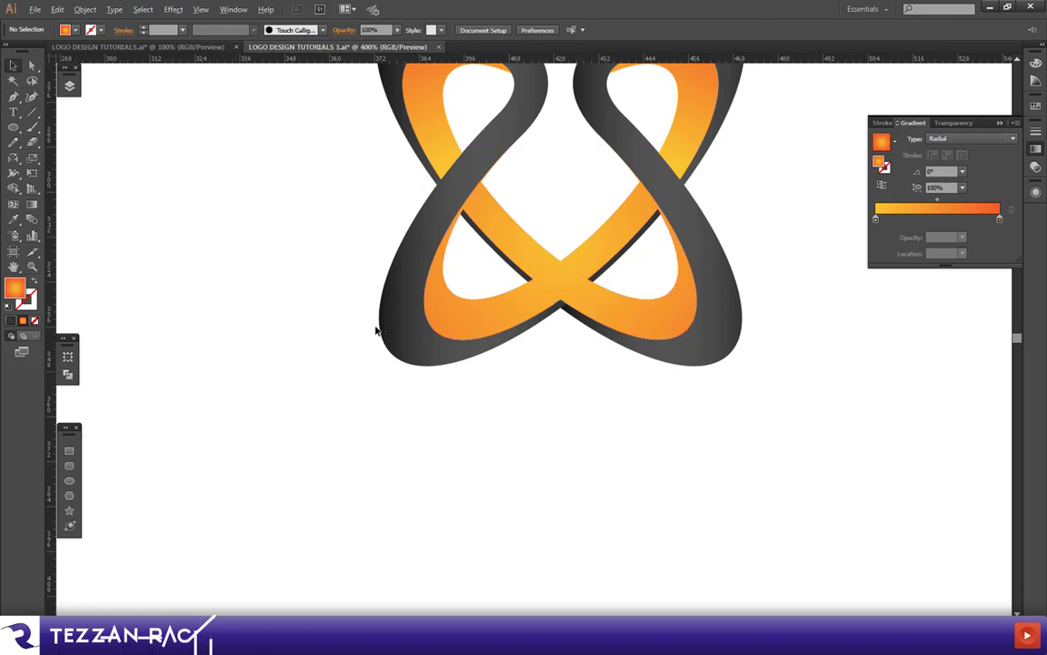
Step: Place a copy of the Unnipolis Regular text below the logo symbol and fill it with the sampled solid dark grey
{"action": "scroll", "coordinate": [375, 328], "scroll_direction": "down", "scroll_amount": 2}
{"action": "scroll", "coordinate": [400, 349], "scroll_direction": "up", "scroll_amount": 1}
{"action": "scroll", "coordinate": [603, 445], "scroll_direction": "down", "scroll_amount": 4}
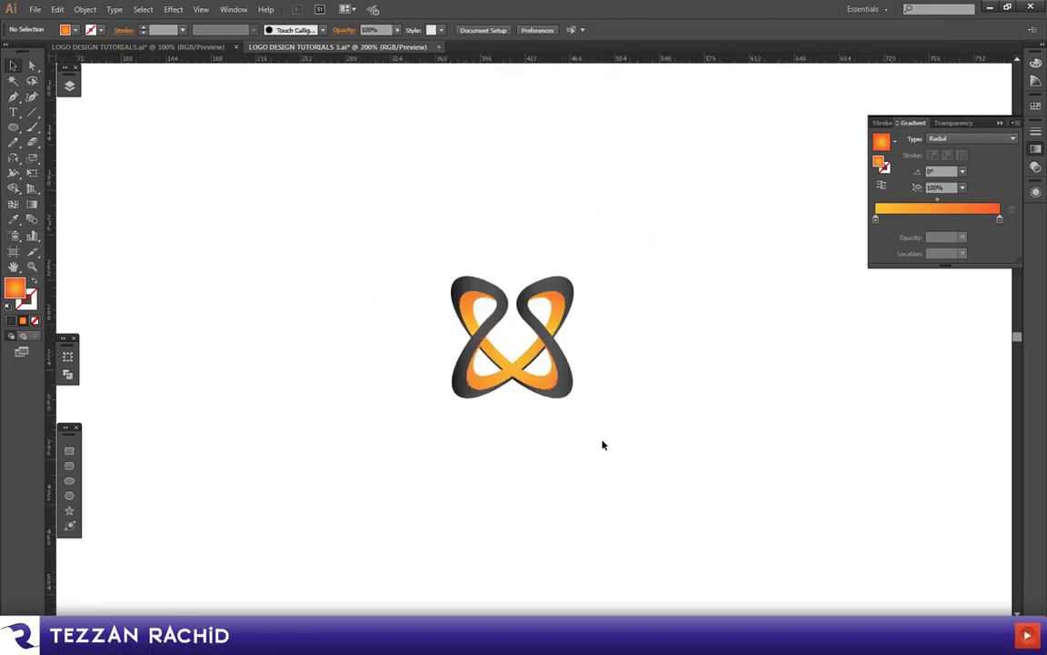
{"action": "scroll", "coordinate": [599, 442], "scroll_direction": "down", "scroll_amount": 2}
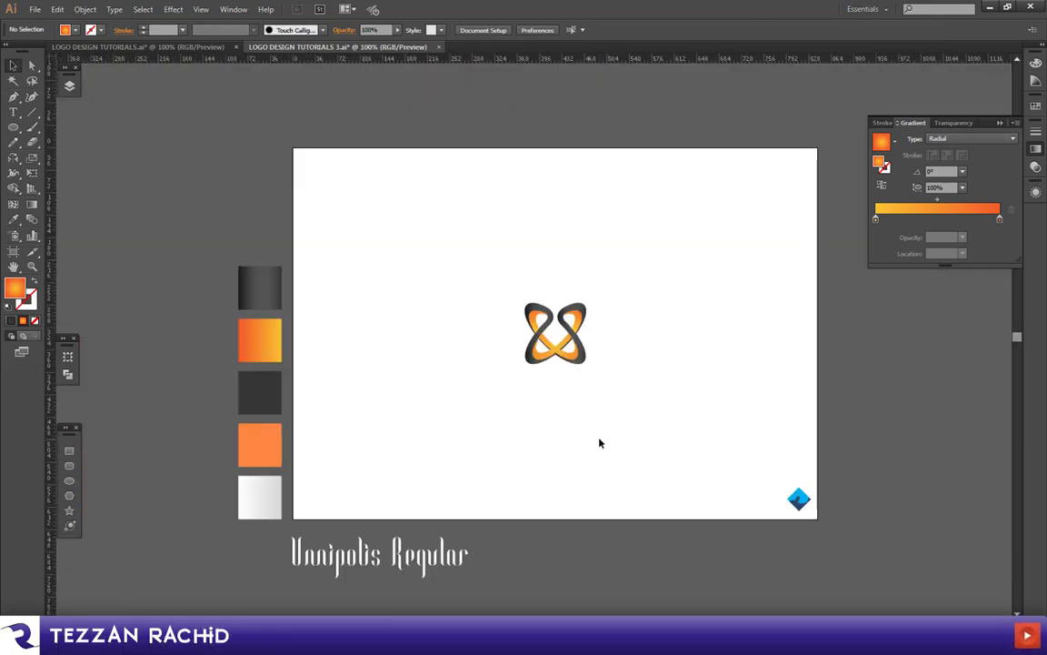
{"action": "scroll", "coordinate": [608, 398], "scroll_direction": "up", "scroll_amount": 2}
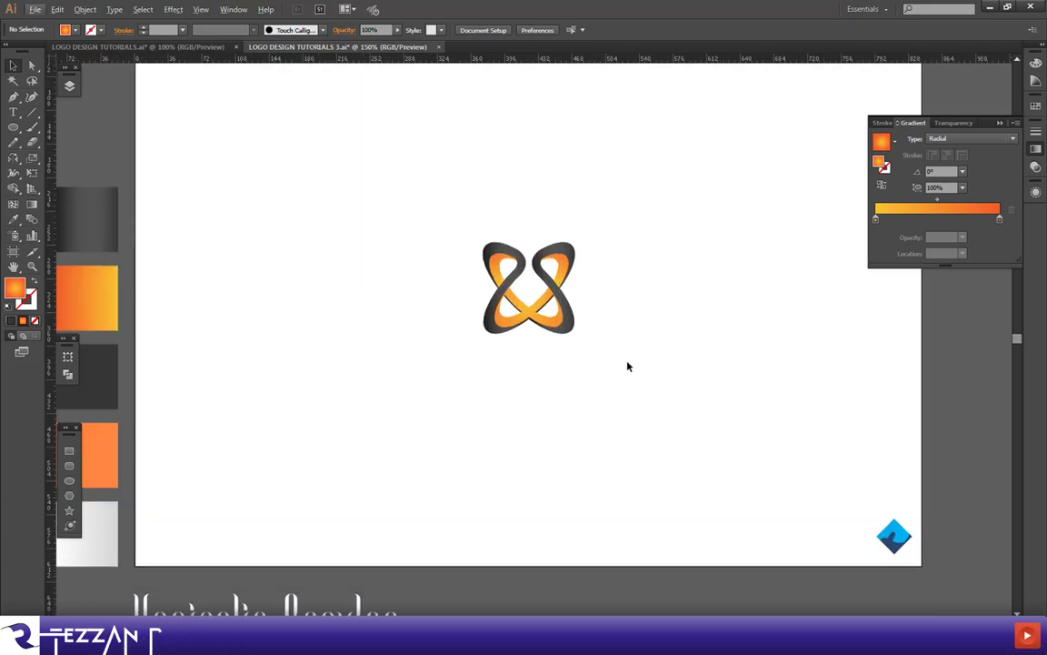
{"action": "left_click", "coordinate": [999, 123]}
{"action": "scroll", "coordinate": [637, 355], "scroll_direction": "down", "scroll_amount": 2}
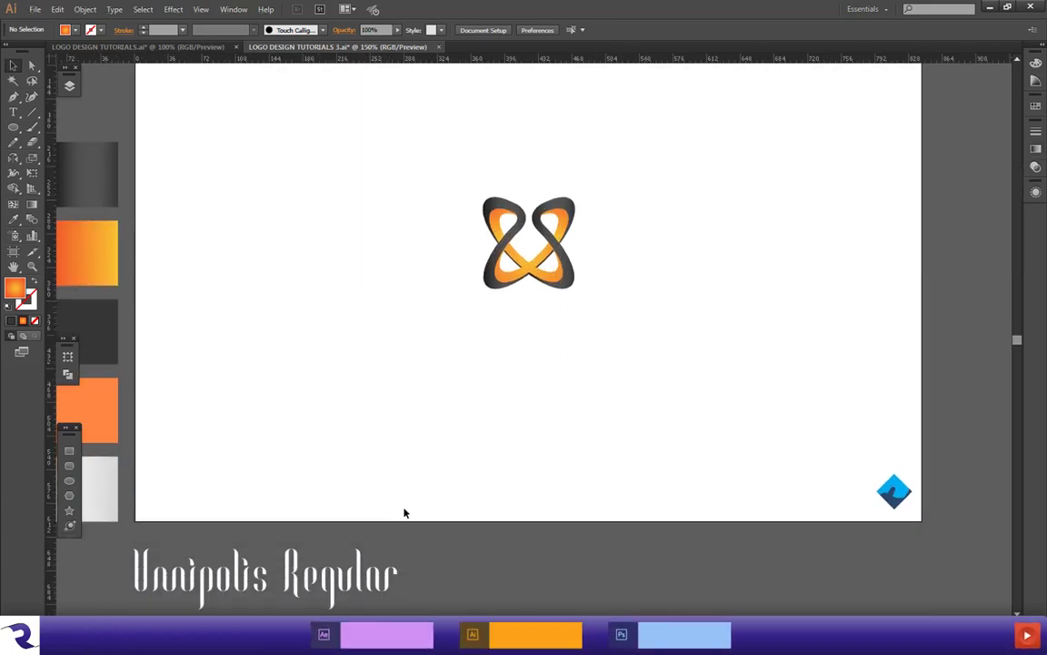
{"action": "left_click_drag", "start_coordinate": [360, 582], "coordinate": [604, 329]}
{"action": "left_click", "coordinate": [12, 219]}
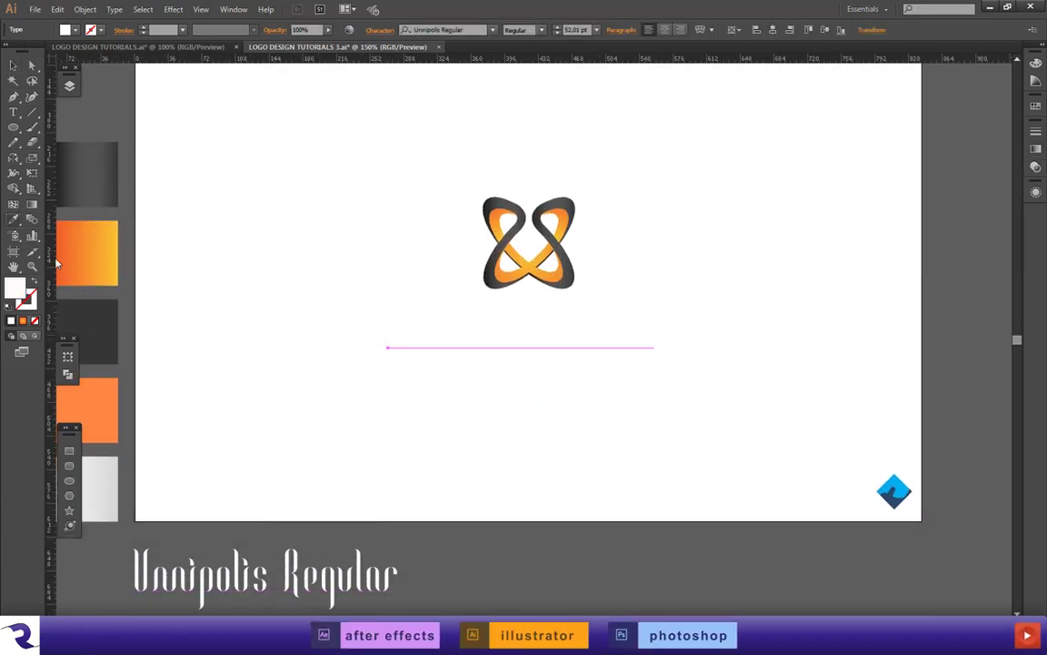
{"action": "left_click", "coordinate": [94, 331]}
{"action": "left_click", "coordinate": [12, 65]}
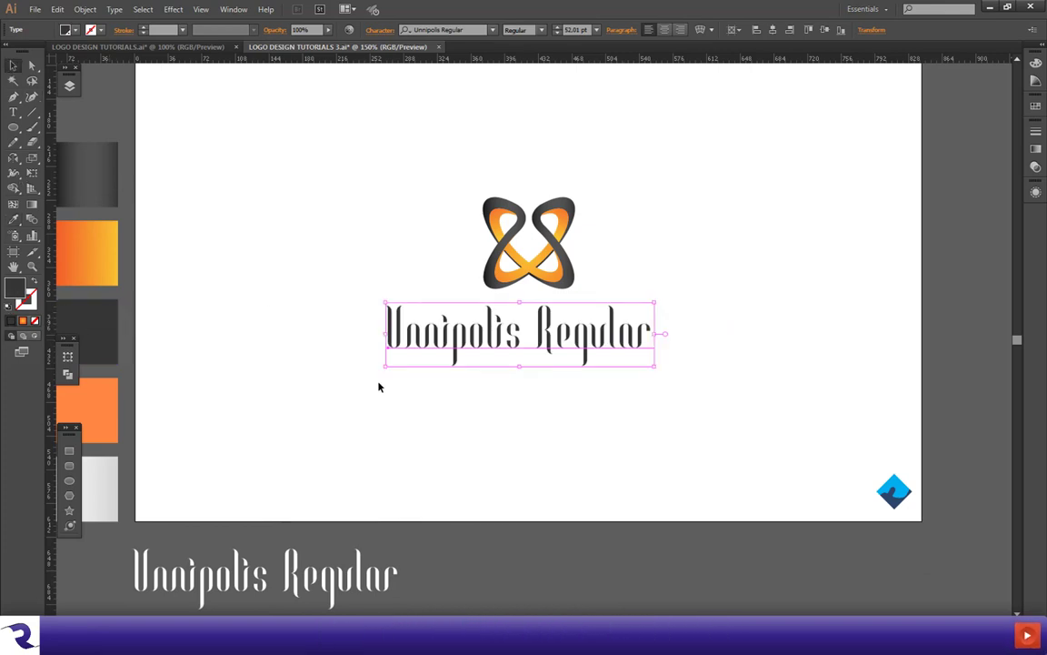
Step: Replace the copied text with "xinus" and center it horizontally below the symbol
{"action": "triple_click", "coordinate": [510, 331]}
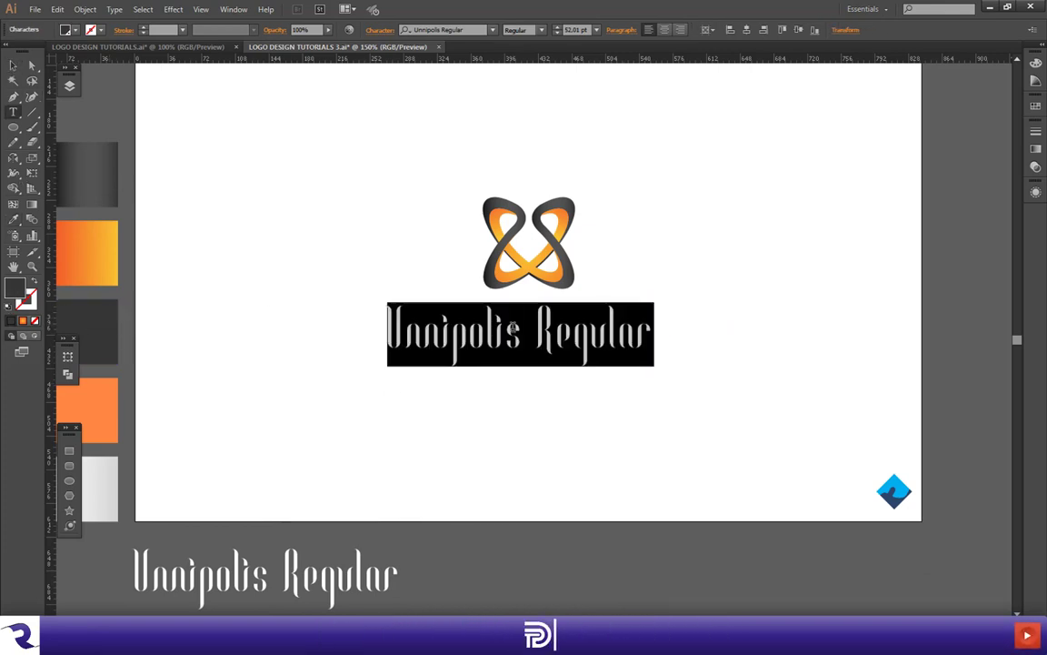
{"action": "type", "text": "xin"}
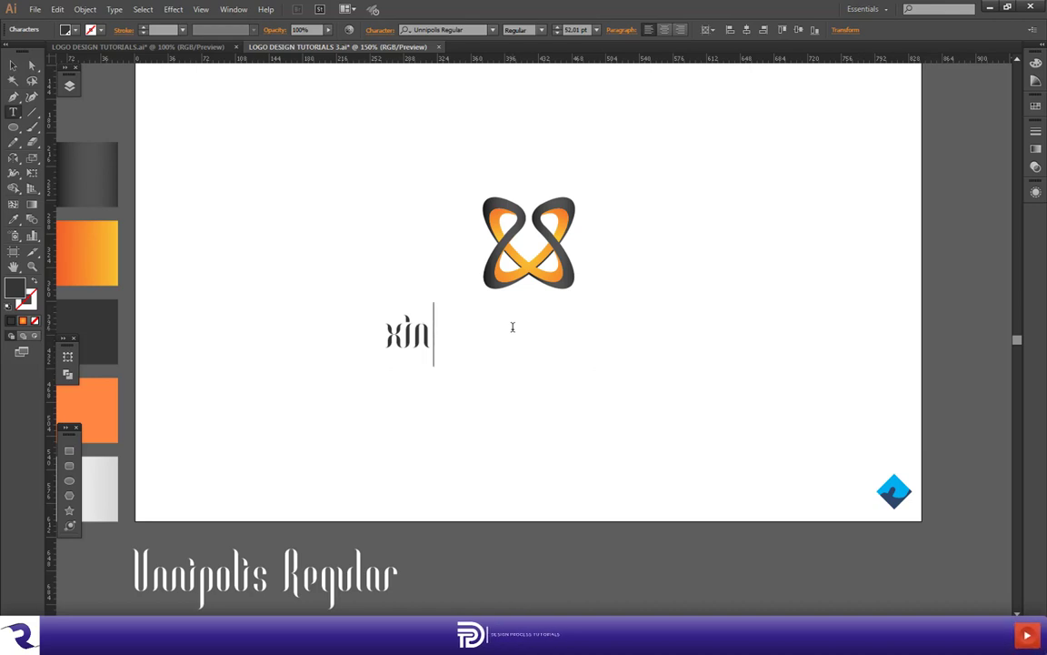
{"action": "type", "text": "us"}
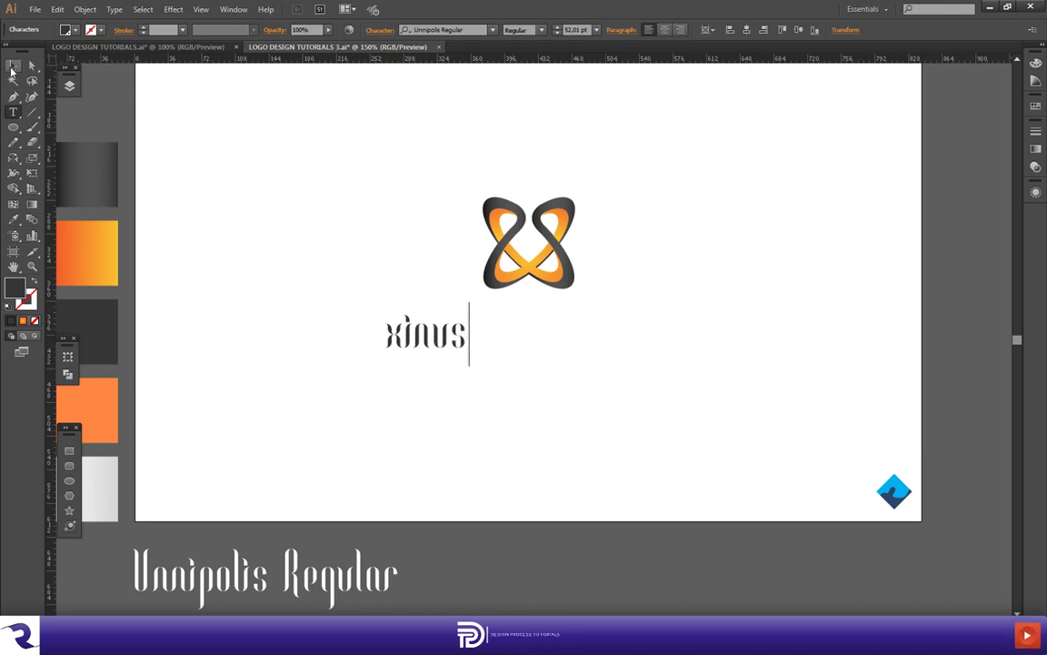
{"action": "left_click", "coordinate": [13, 67]}
{"action": "left_click", "coordinate": [772, 31]}
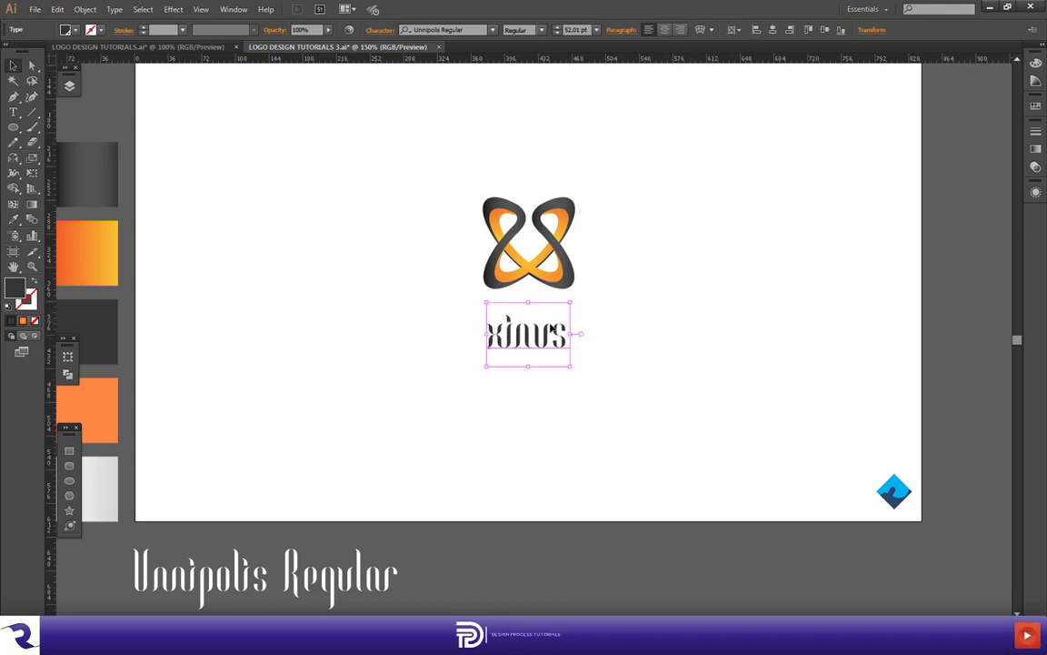
Step: Convert the xinus text to outlines and enlarge it proportionally about its center to about 166 px wide
{"action": "right_click", "coordinate": [557, 332]}
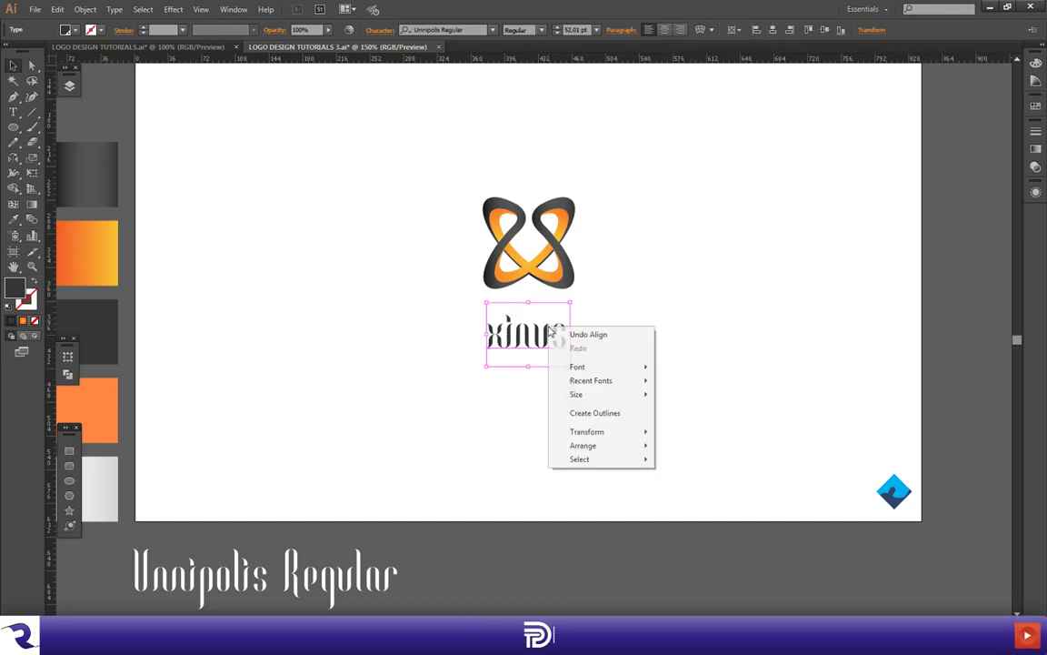
{"action": "left_click", "coordinate": [582, 413]}
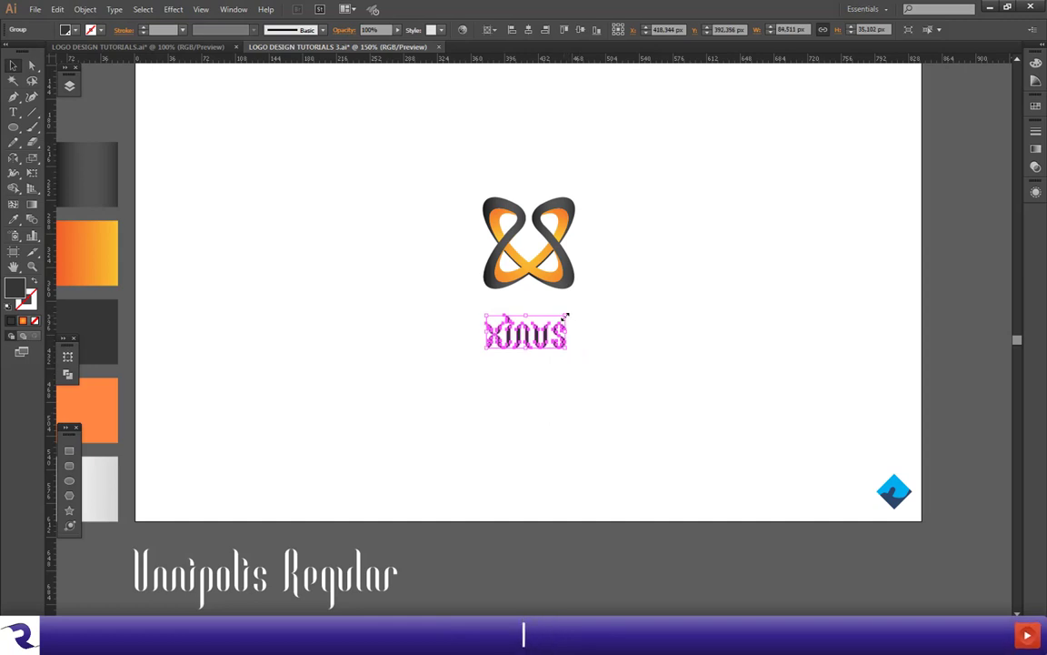
{"action": "left_click_drag", "start_coordinate": [565, 316], "coordinate": [634, 299]}
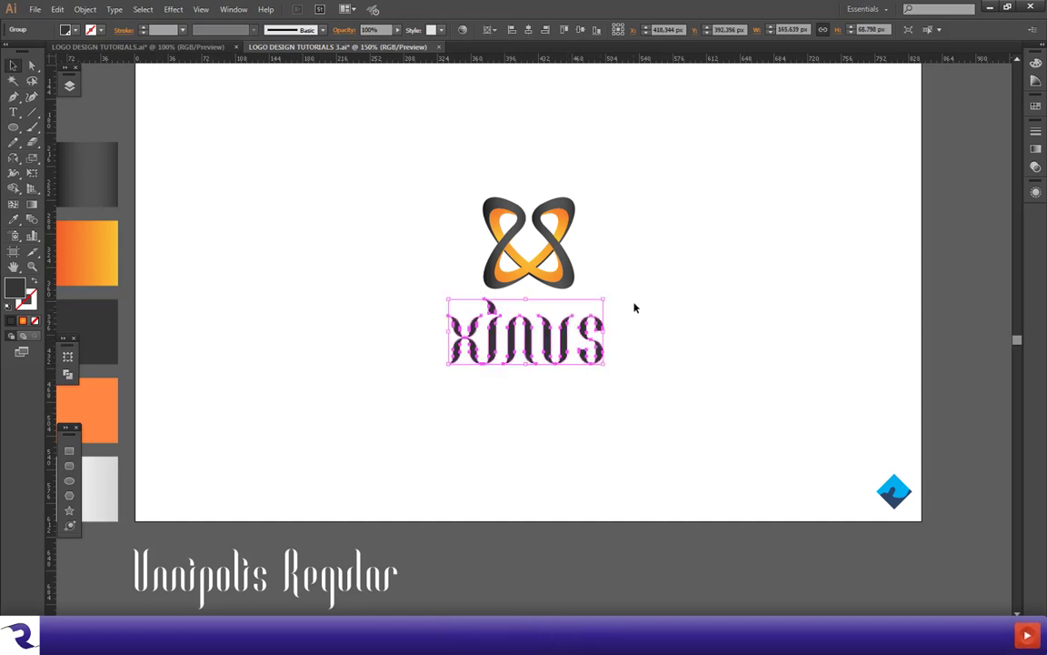
{"action": "left_click", "coordinate": [634, 308]}
Step: Separate the dot of the letter i from its stem with the Divide pathfinder and delete the dot
{"action": "key", "text": "ctrl+plus"}
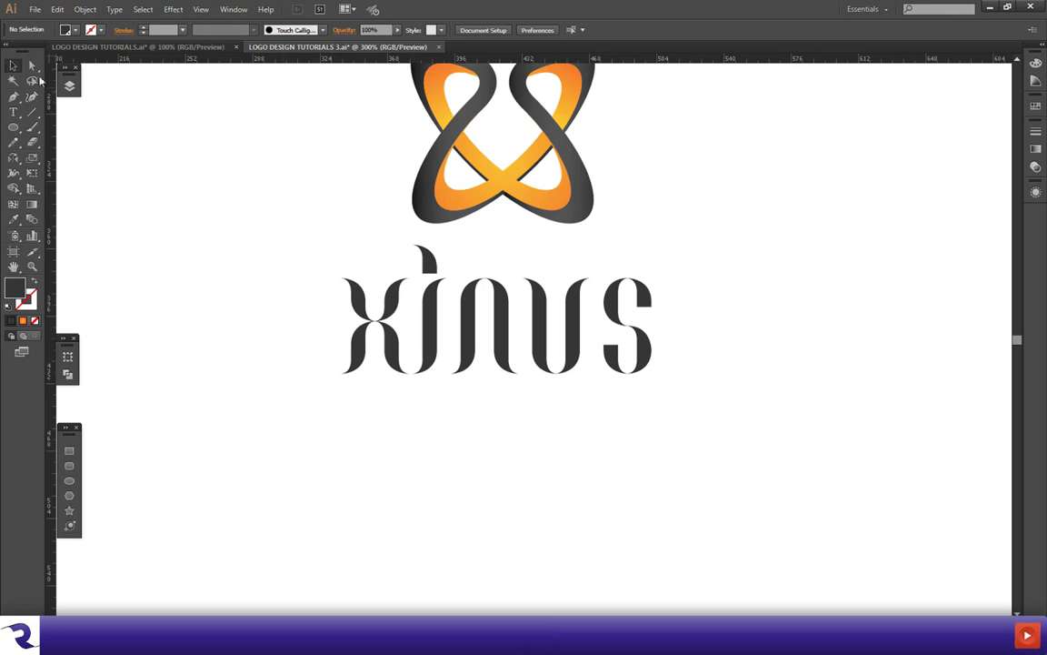
{"action": "left_click", "coordinate": [429, 270]}
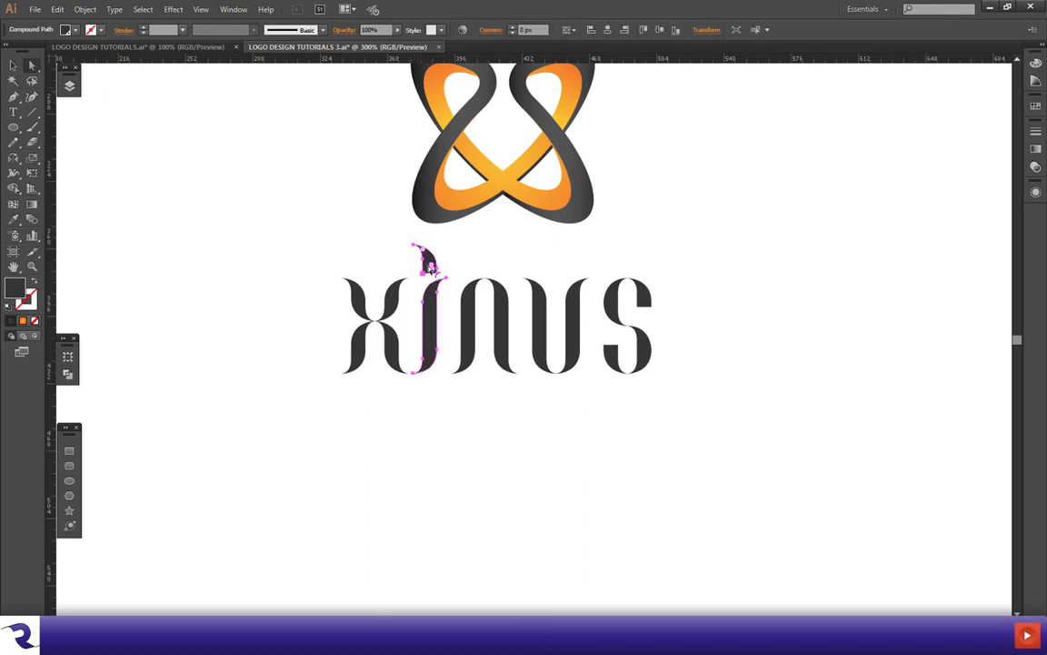
{"action": "left_click", "coordinate": [68, 375]}
{"action": "left_click", "coordinate": [93, 404]}
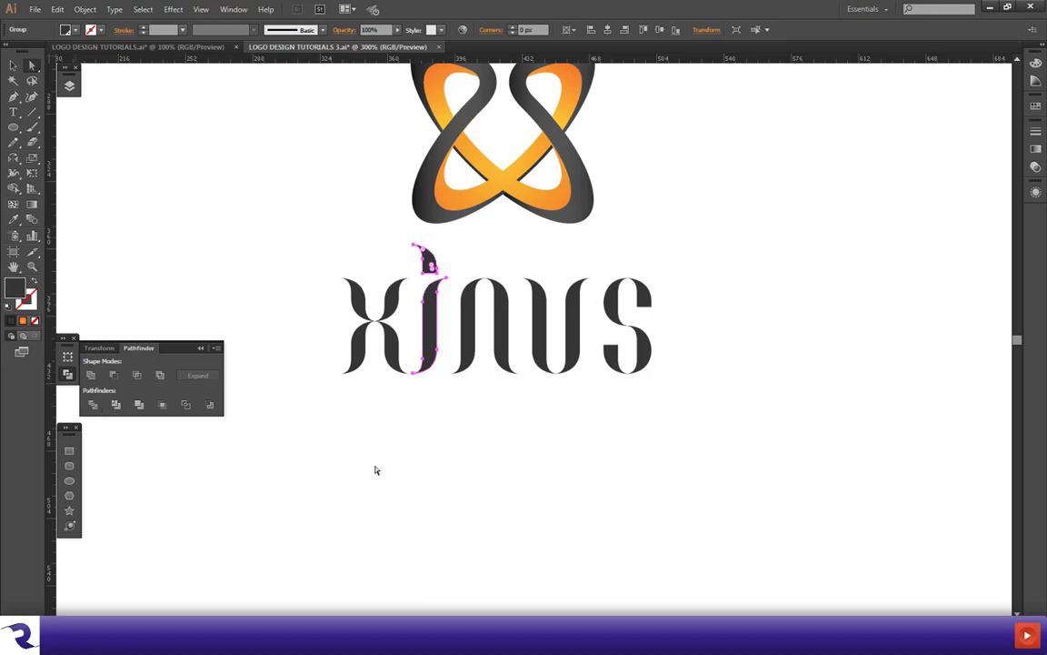
{"action": "right_click", "coordinate": [420, 272]}
{"action": "left_click", "coordinate": [454, 344]}
{"action": "left_click", "coordinate": [446, 411]}
{"action": "left_click", "coordinate": [433, 268]}
{"action": "key", "text": "Delete"}
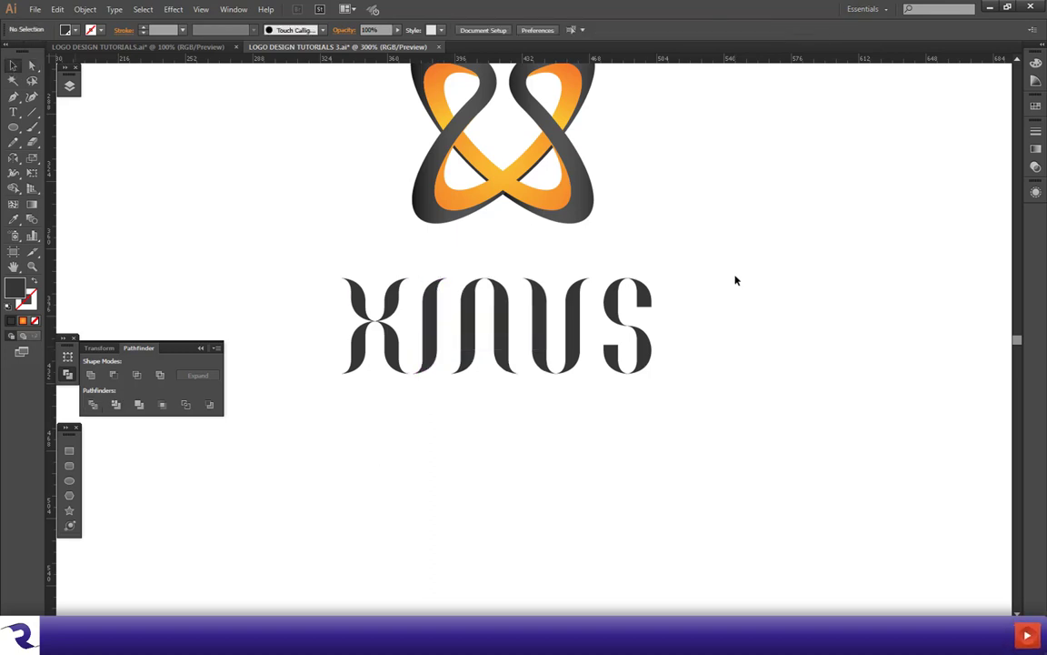
Step: Scale the xinus wordmark down proportionally to slightly narrower than the symbol and place it centered just below the symbol
{"action": "key", "text": "ctrl+0"}
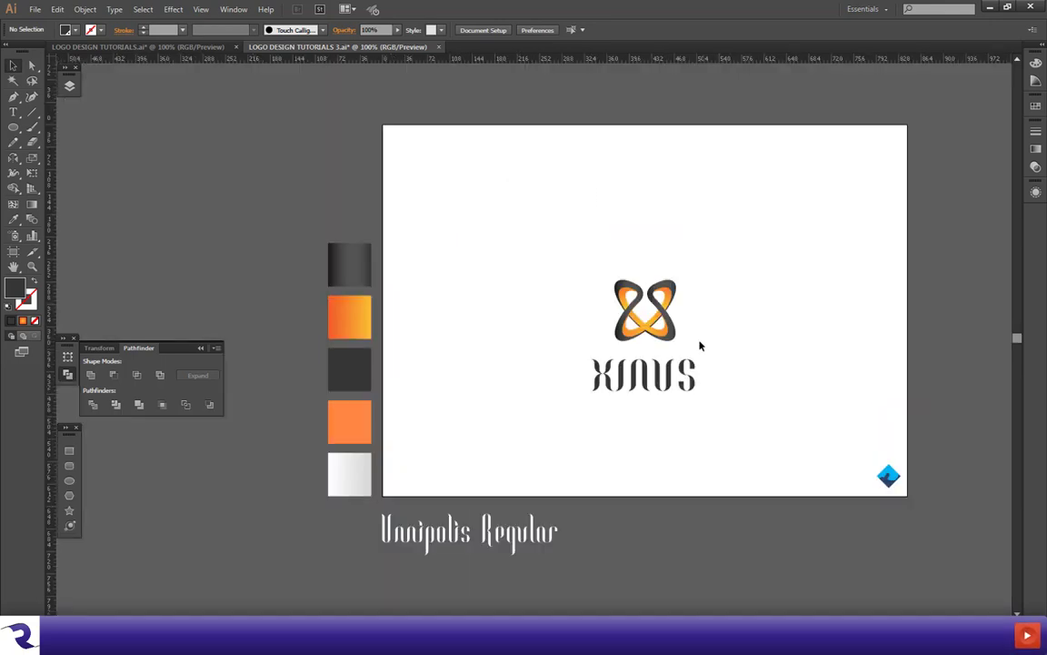
{"action": "key", "text": "ctrl+plus"}
{"action": "scroll", "coordinate": [699, 382], "scroll_direction": "down", "scroll_amount": 1}
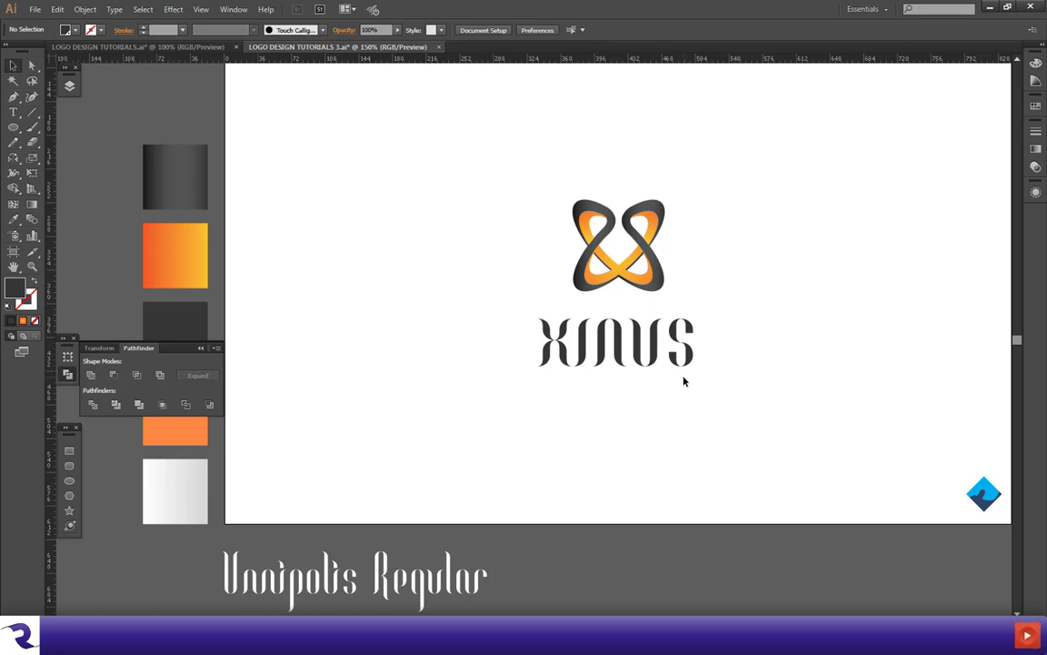
{"action": "scroll", "coordinate": [682, 386], "scroll_direction": "up", "scroll_amount": 2}
{"action": "scroll", "coordinate": [682, 386], "scroll_direction": "right", "scroll_amount": 2}
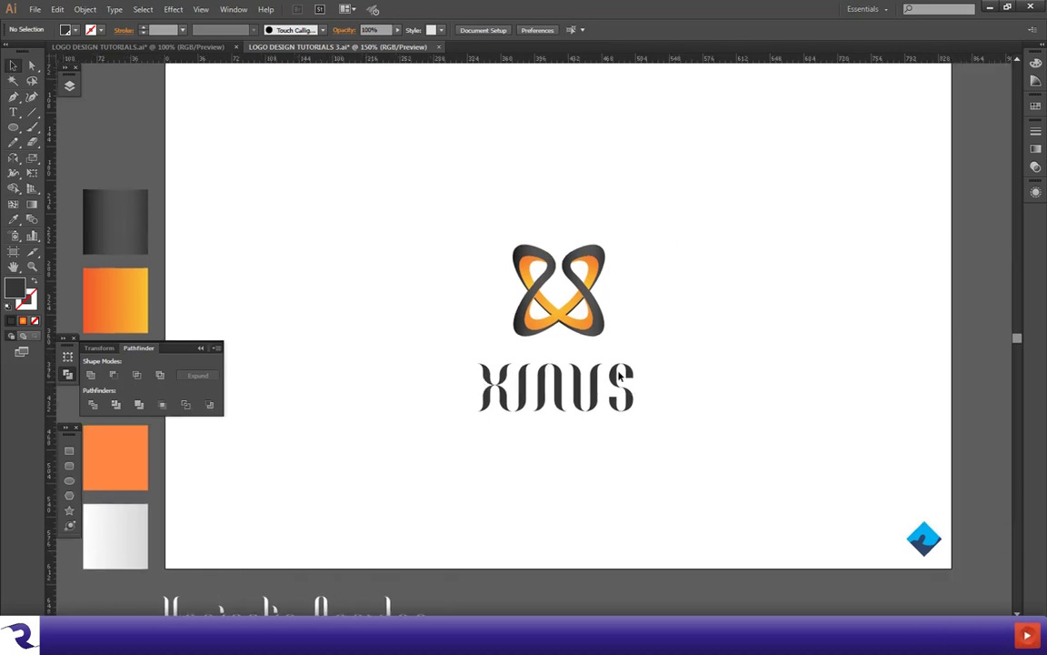
{"action": "left_click", "coordinate": [626, 382]}
{"action": "left_click_drag", "start_coordinate": [635, 365], "coordinate": [574, 370]}
{"action": "left_click", "coordinate": [633, 400]}
{"action": "left_click", "coordinate": [589, 417]}
{"action": "scroll", "coordinate": [296, 335], "scroll_direction": "down", "scroll_amount": 1}
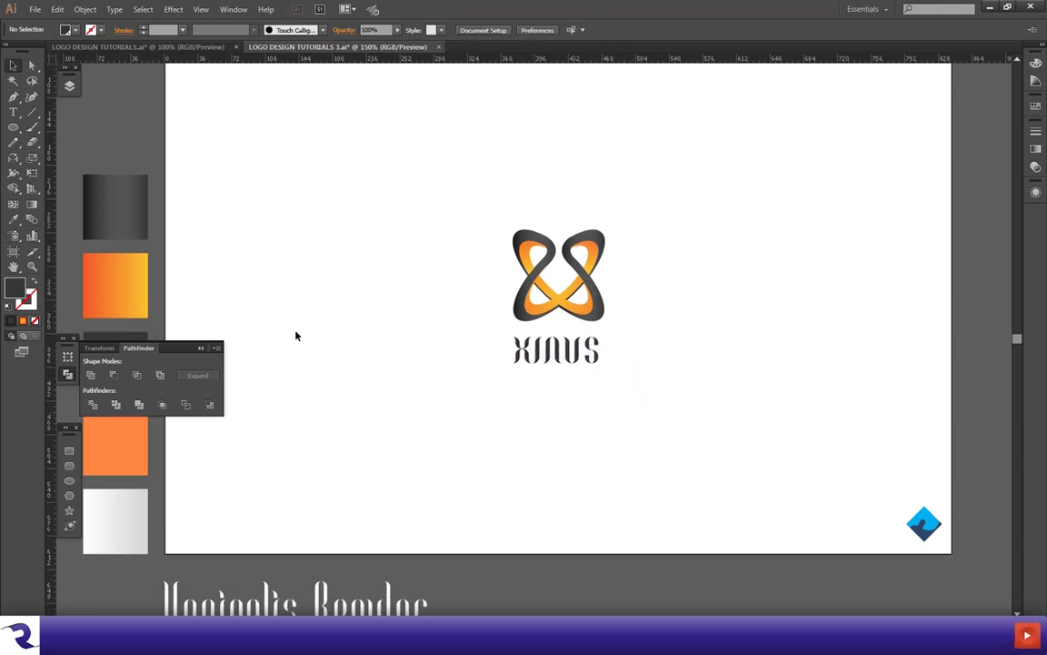
Step: Collapse the Pathfinder options and bring the whole artboard with the logo into view
{"action": "left_click", "coordinate": [200, 349]}
{"action": "key", "text": "ctrl+minus"}
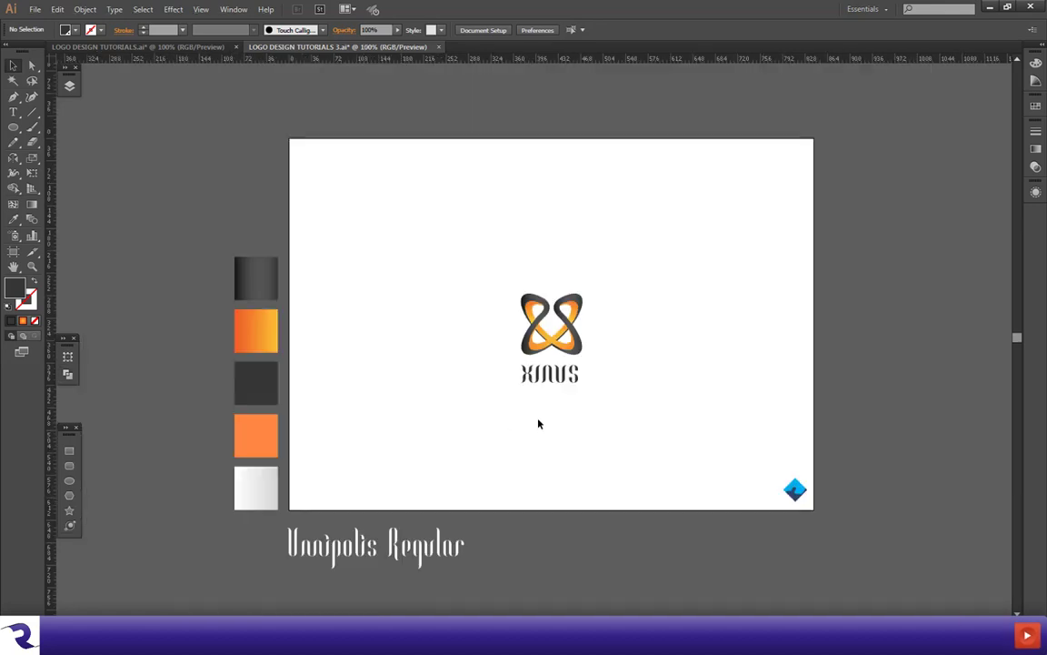
{"action": "scroll", "coordinate": [538, 424], "scroll_direction": "up", "scroll_amount": 1}
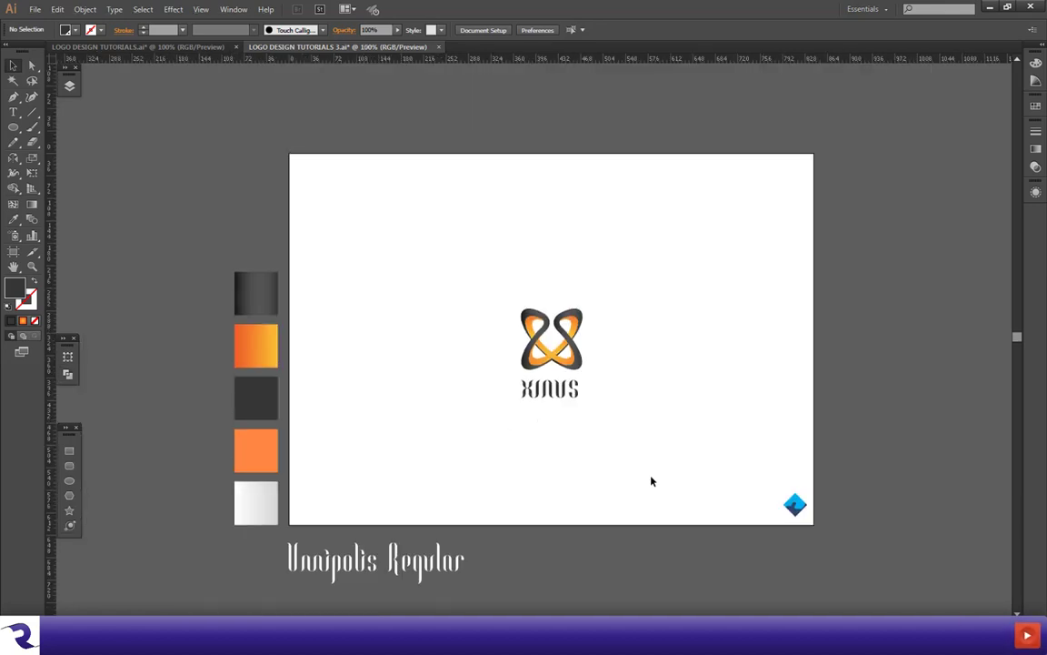